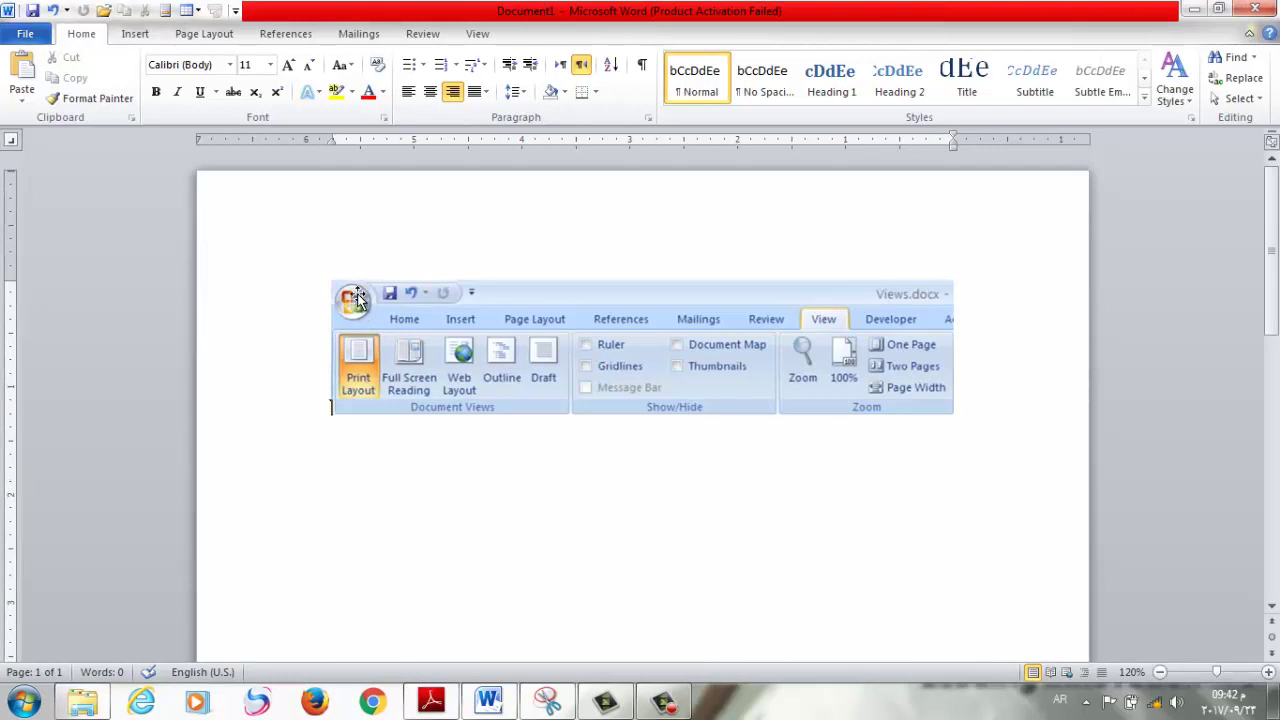
# Open the Save dialog from Backstage several times, cancelling each time without saving.
pyautogui.click(27, 36)
pyautogui.click(29, 38)
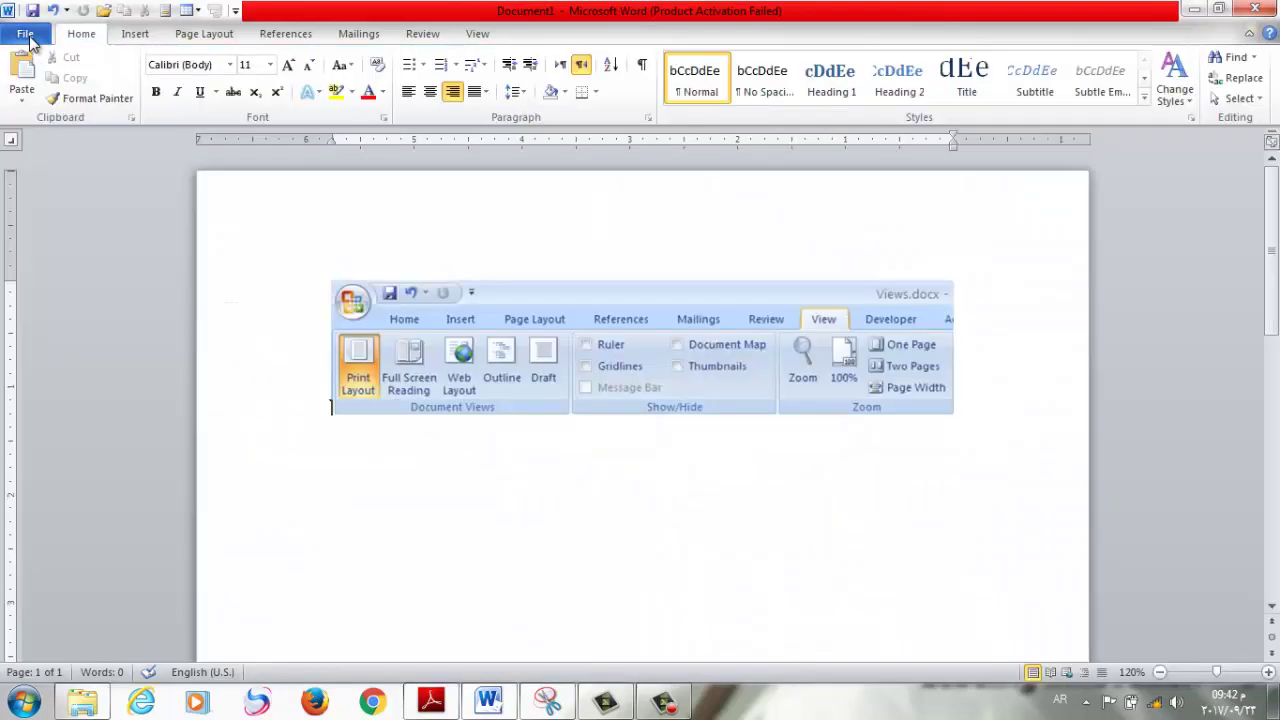
pyautogui.click(29, 38)
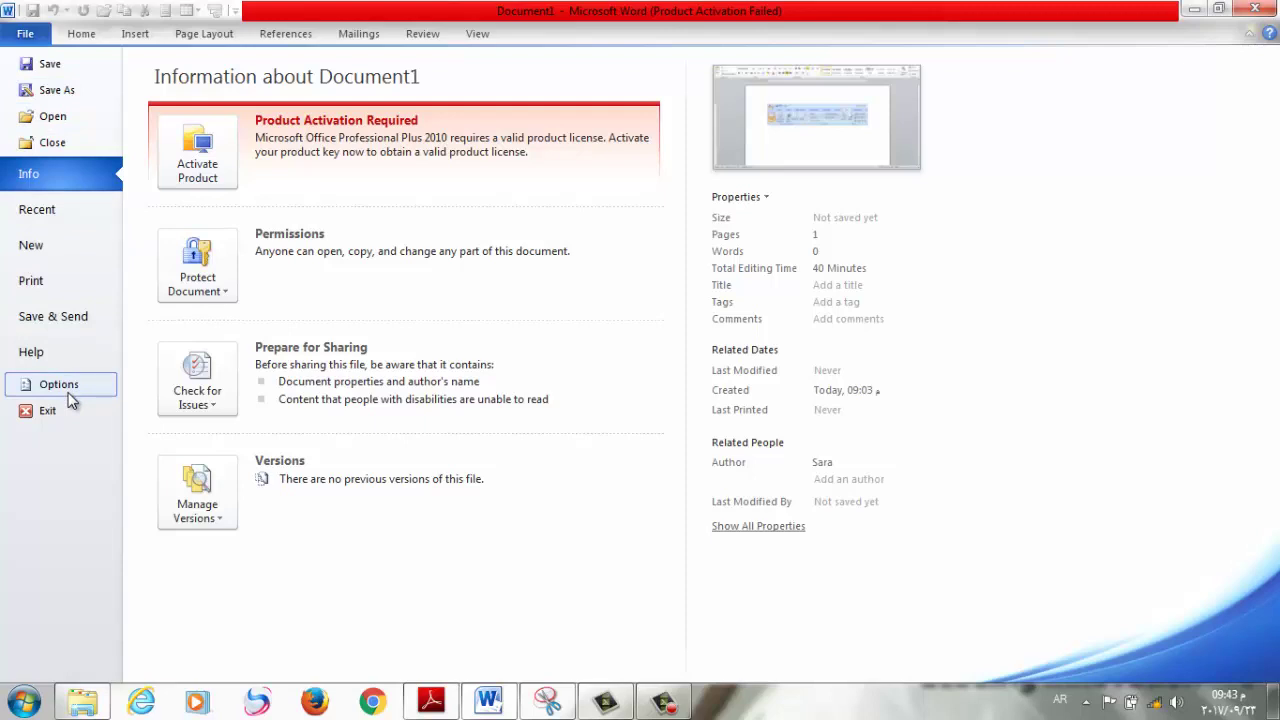
pyautogui.click(60, 75)
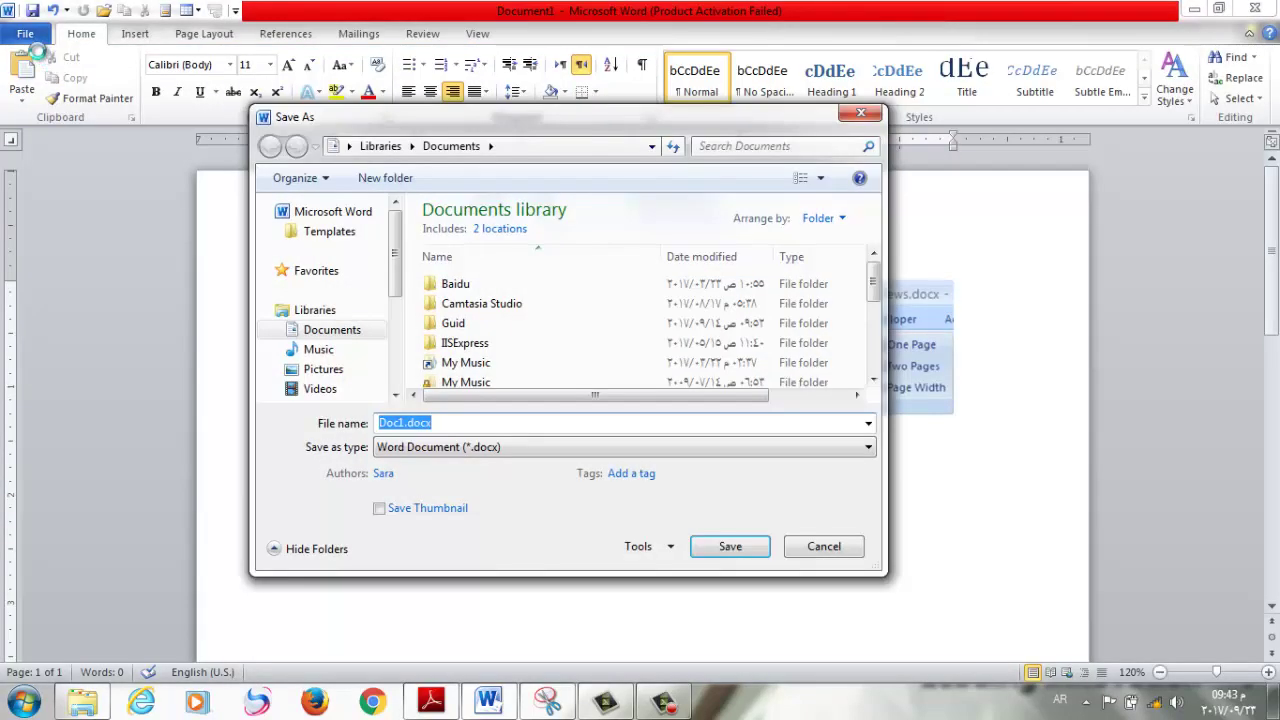
pyautogui.click(824, 546)
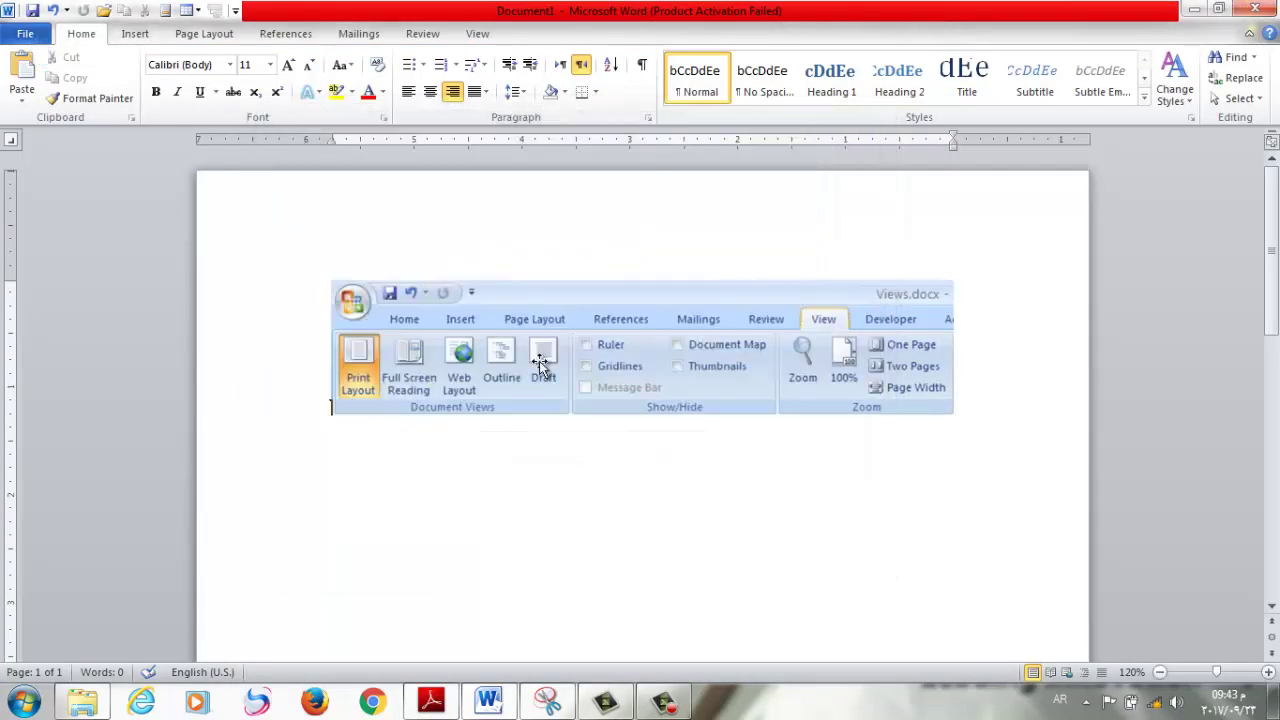
pyautogui.click(26, 34)
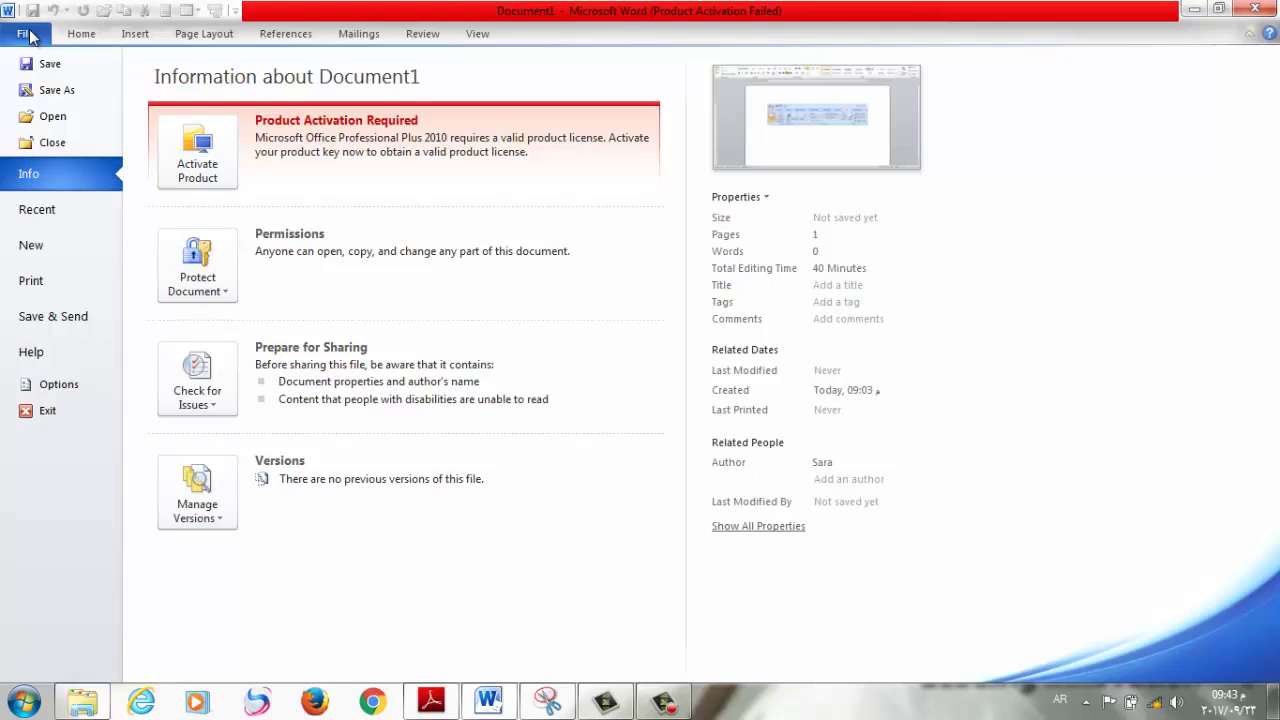
pyautogui.click(55, 89)
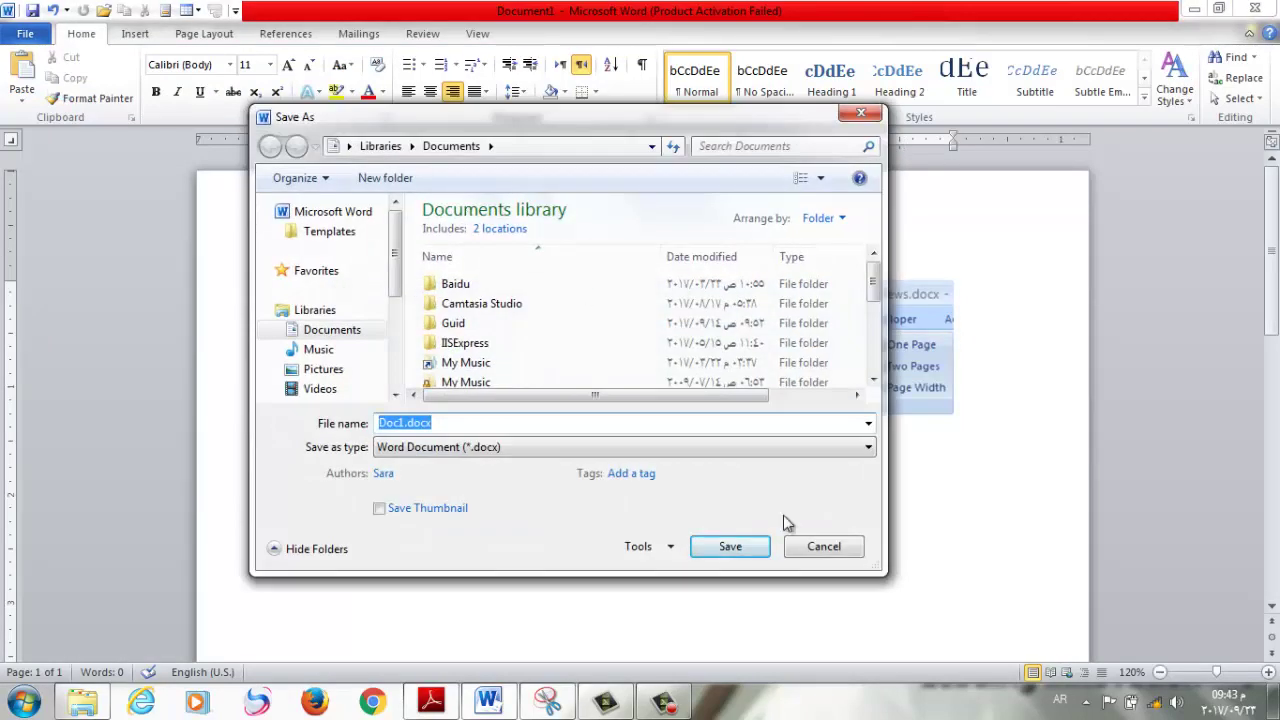
pyautogui.click(822, 547)
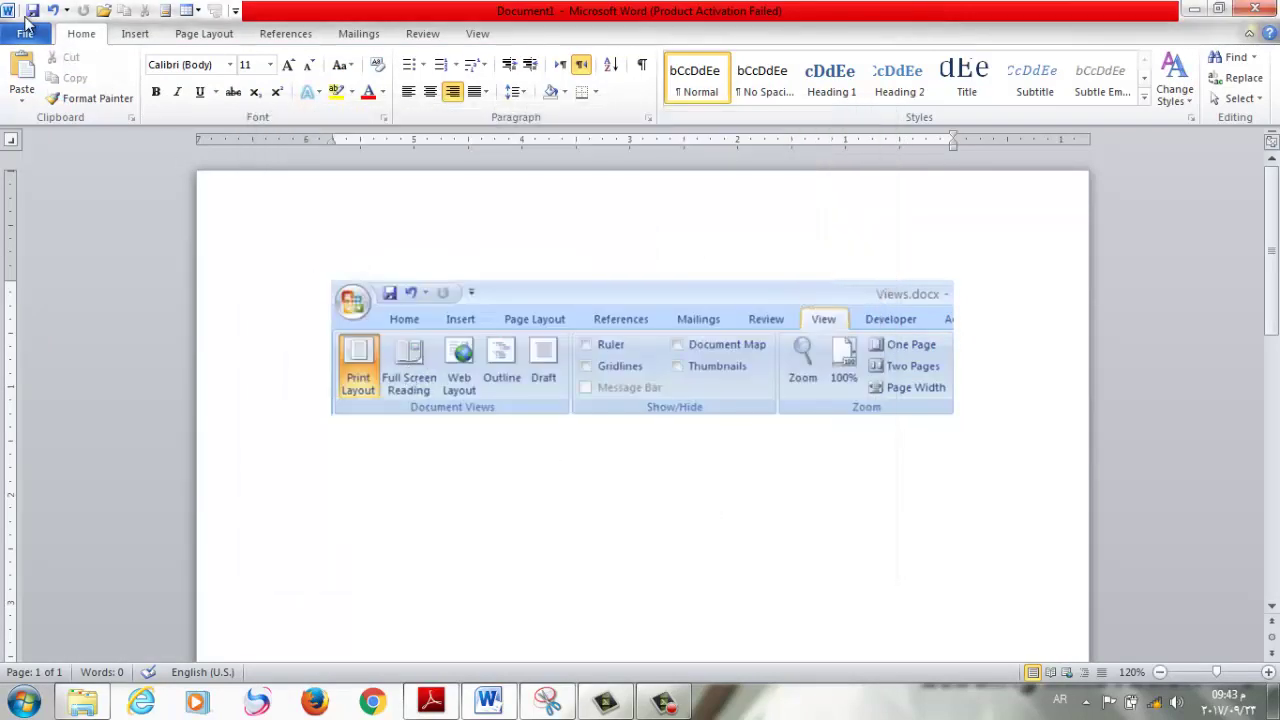
pyautogui.click(27, 36)
pyautogui.click(45, 58)
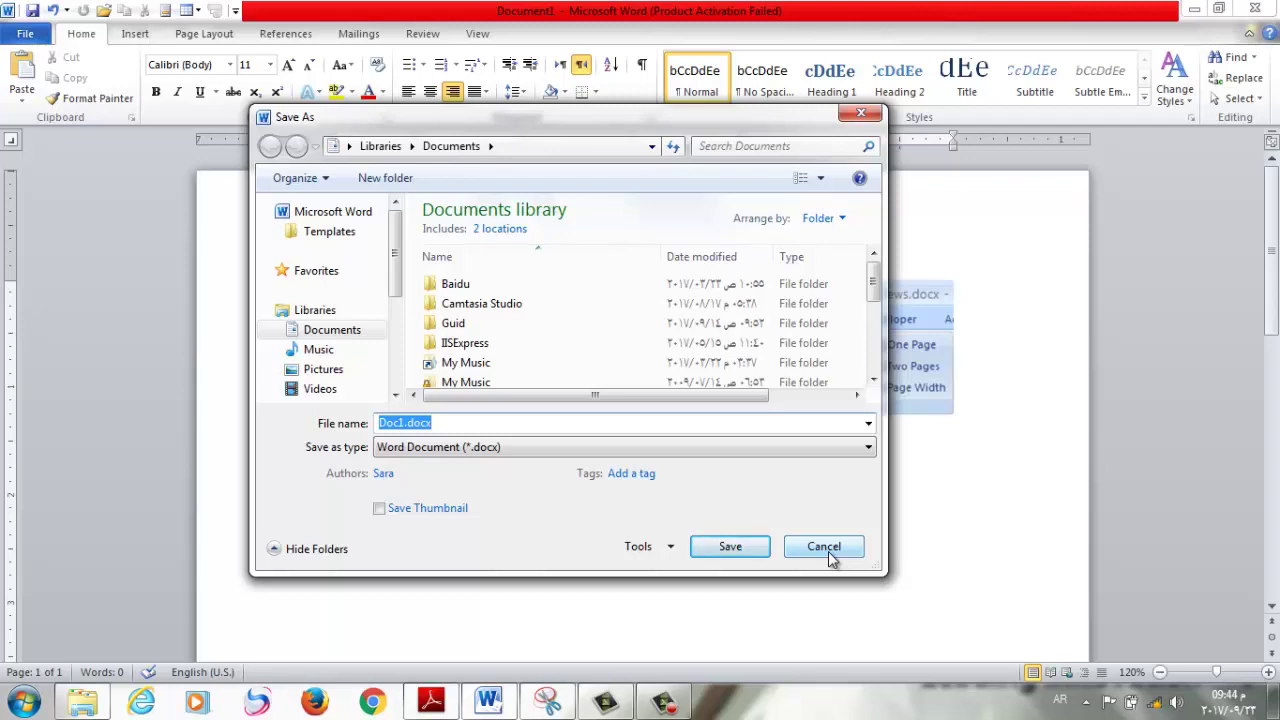
pyautogui.click(828, 551)
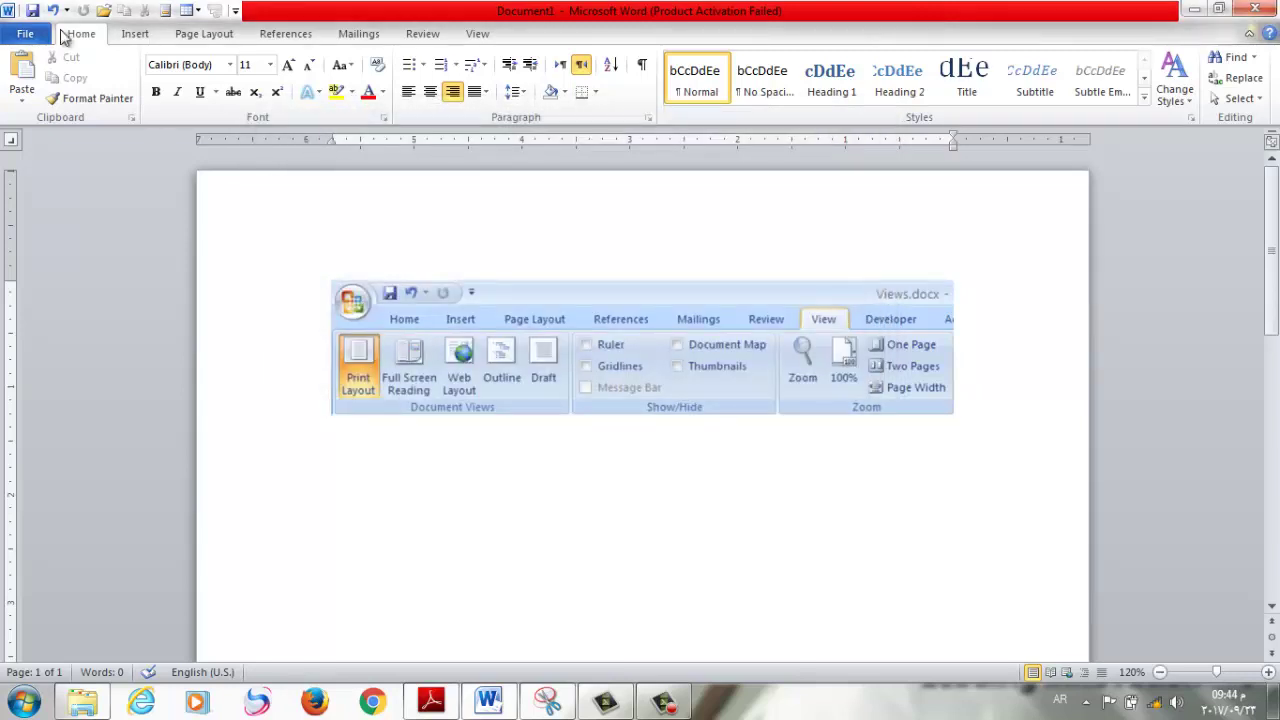
# Save the document as 'ICDL Word' with the Word Document (*.docx) type.
pyautogui.click(22, 36)
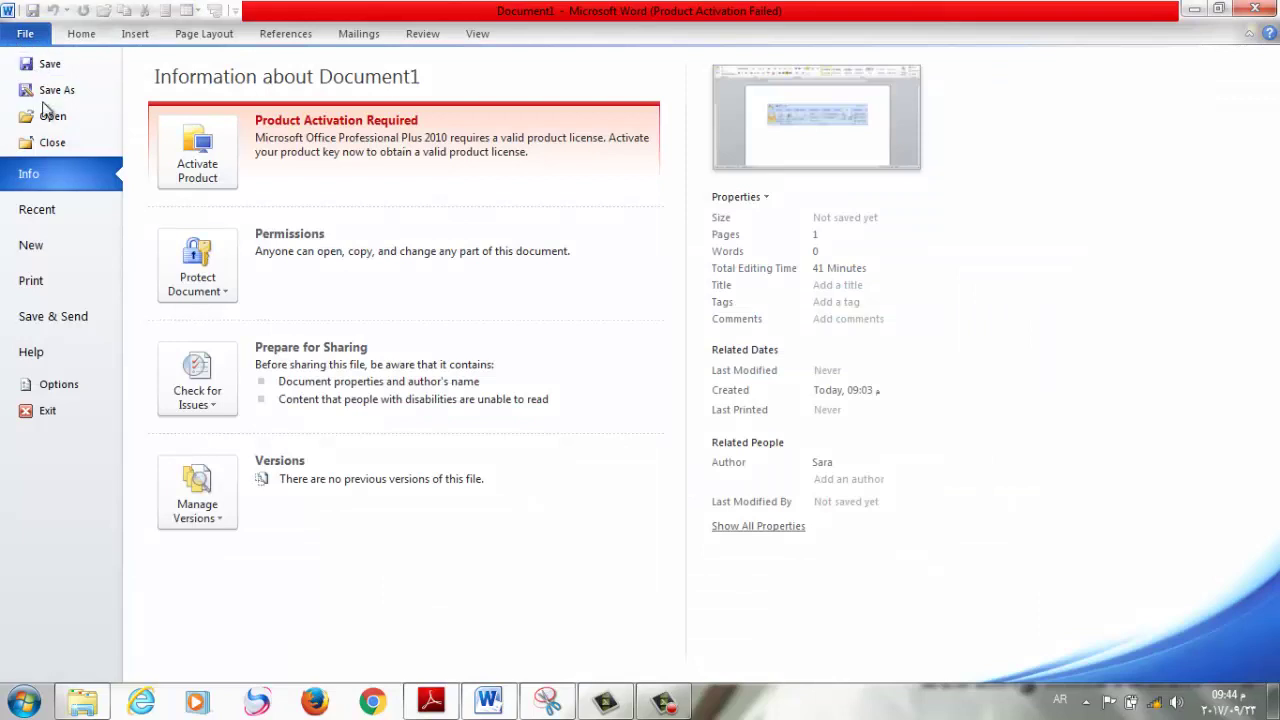
pyautogui.click(47, 92)
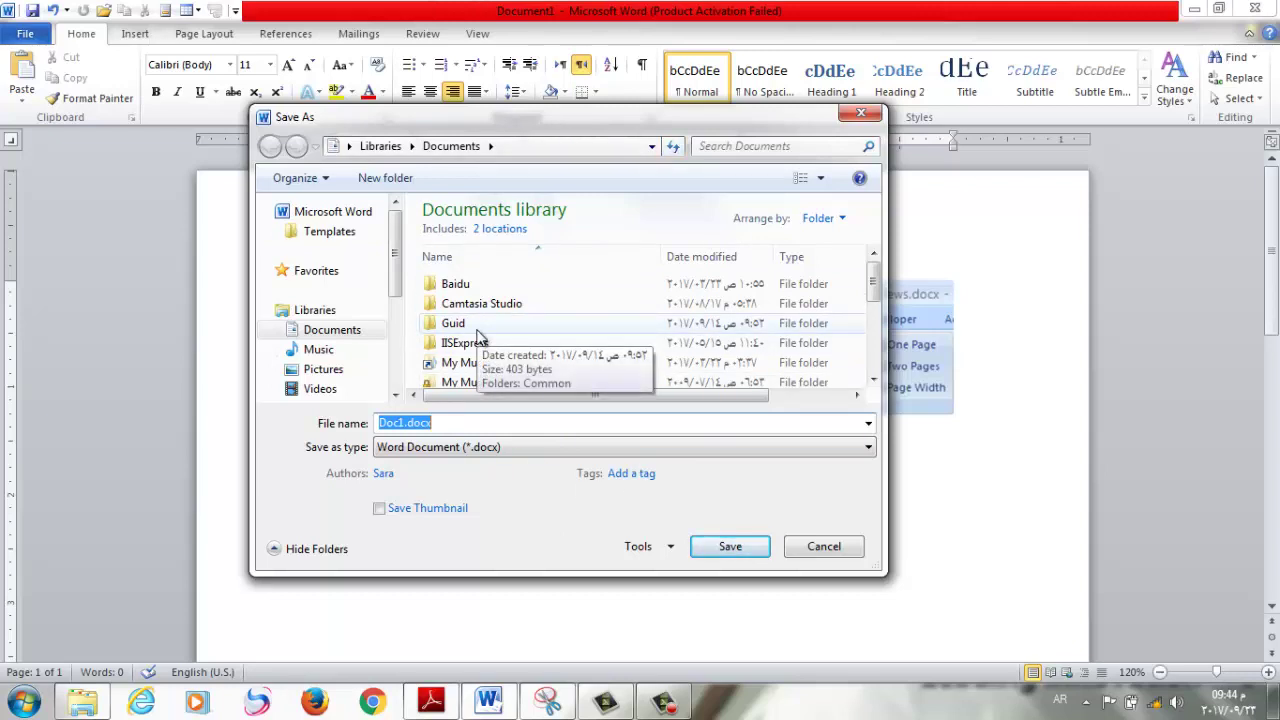
pyautogui.click(395, 449)
pyautogui.click(395, 449)
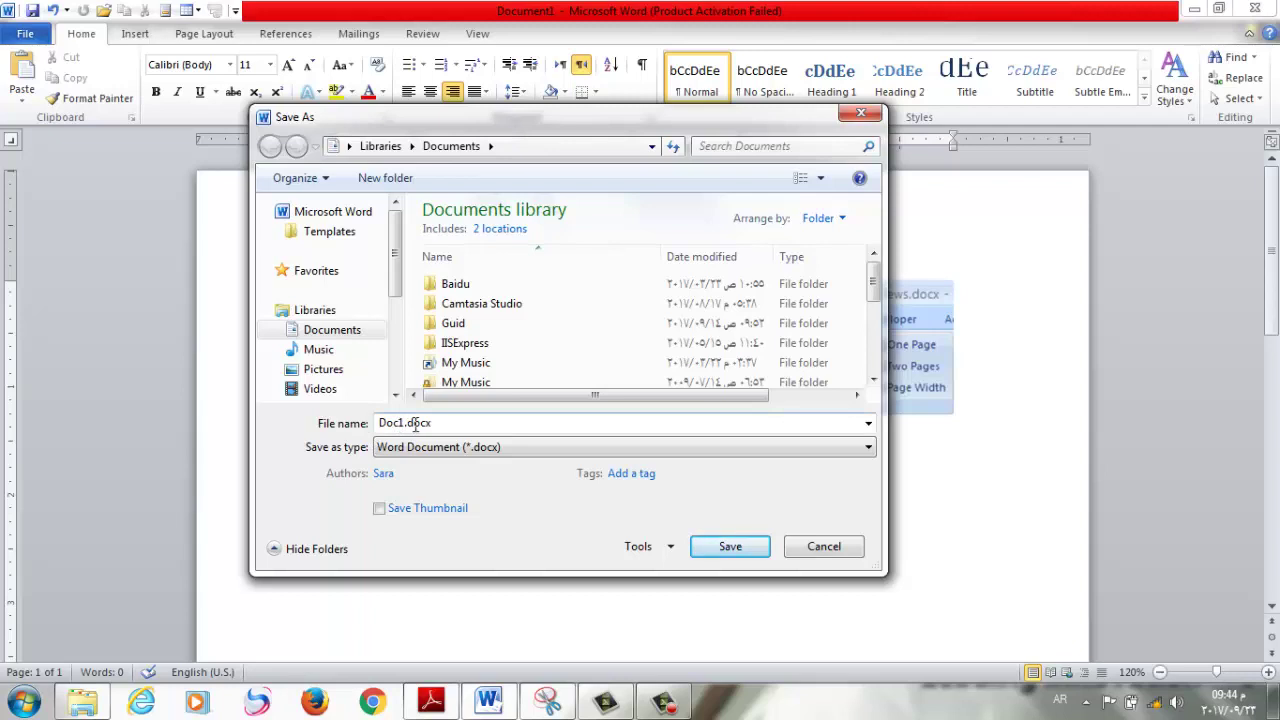
pyautogui.doubleClick(434, 423)
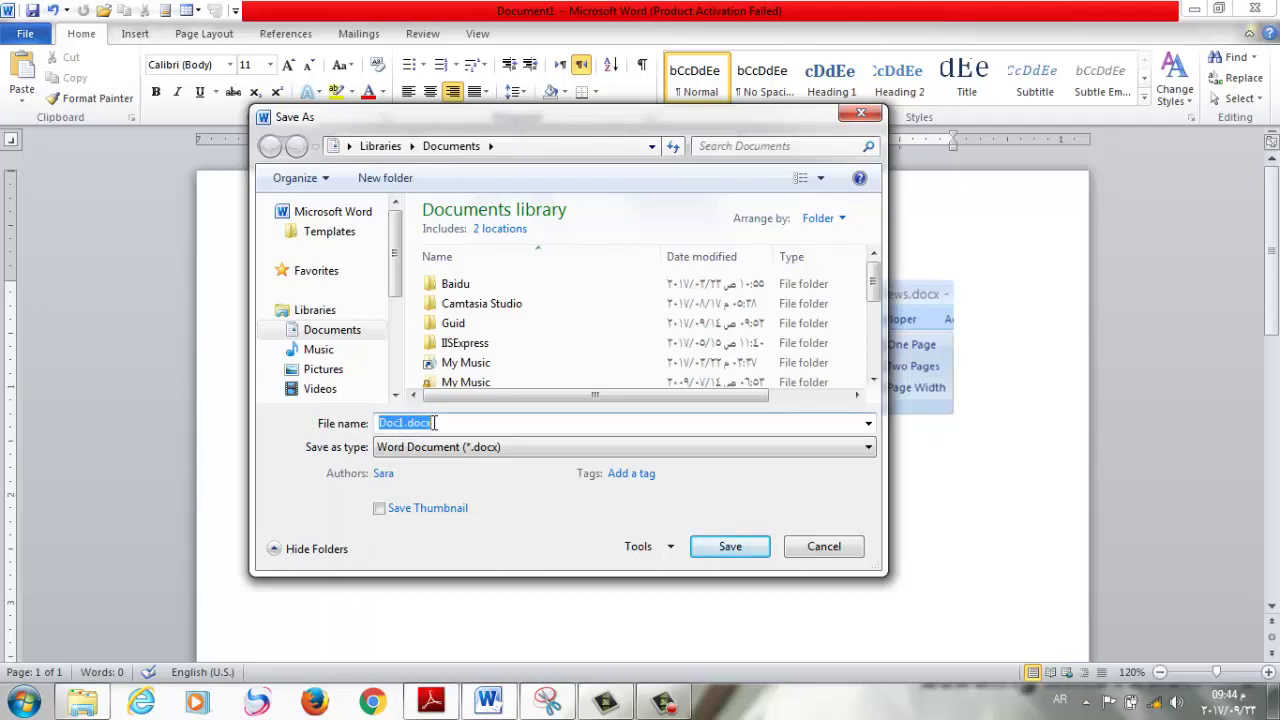
pyautogui.write('ba')
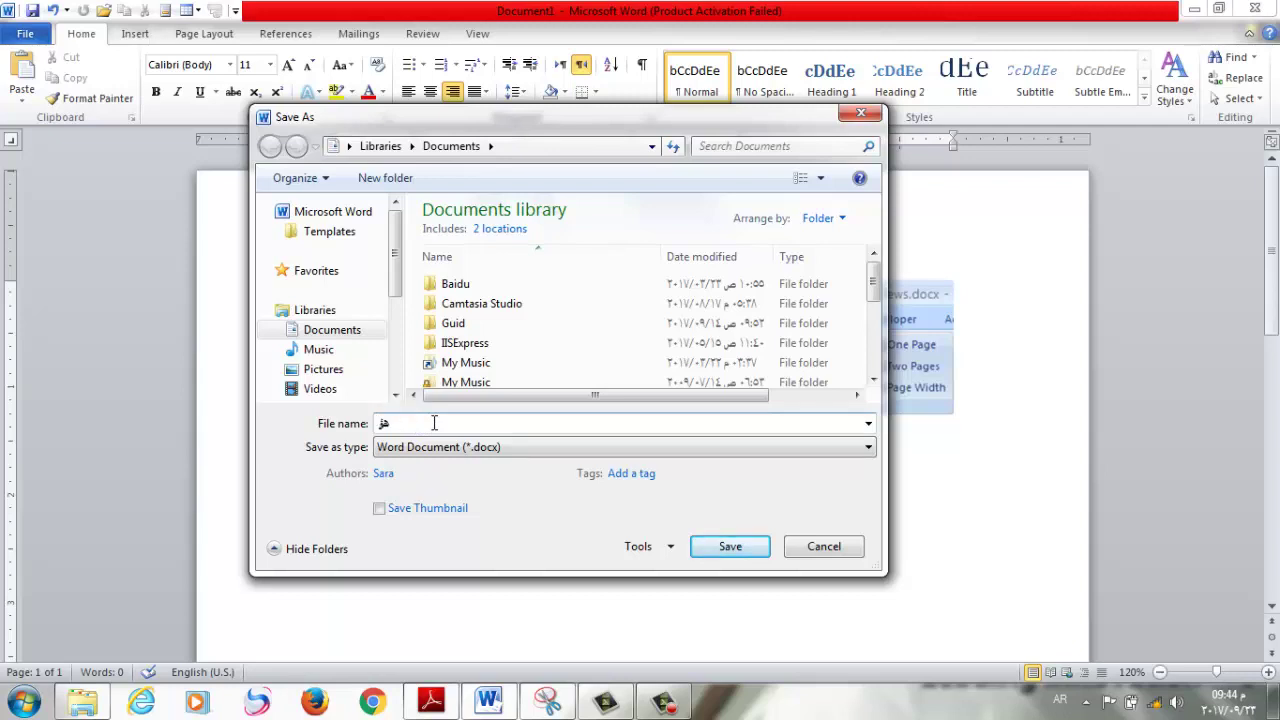
pyautogui.press('BackSpace')
pyautogui.press('BackSpace')
pyautogui.hotkey('alt', 'shift')
pyautogui.write('ICD')
pyautogui.write('L ')
pyautogui.write('Wo')
pyautogui.write('rd')
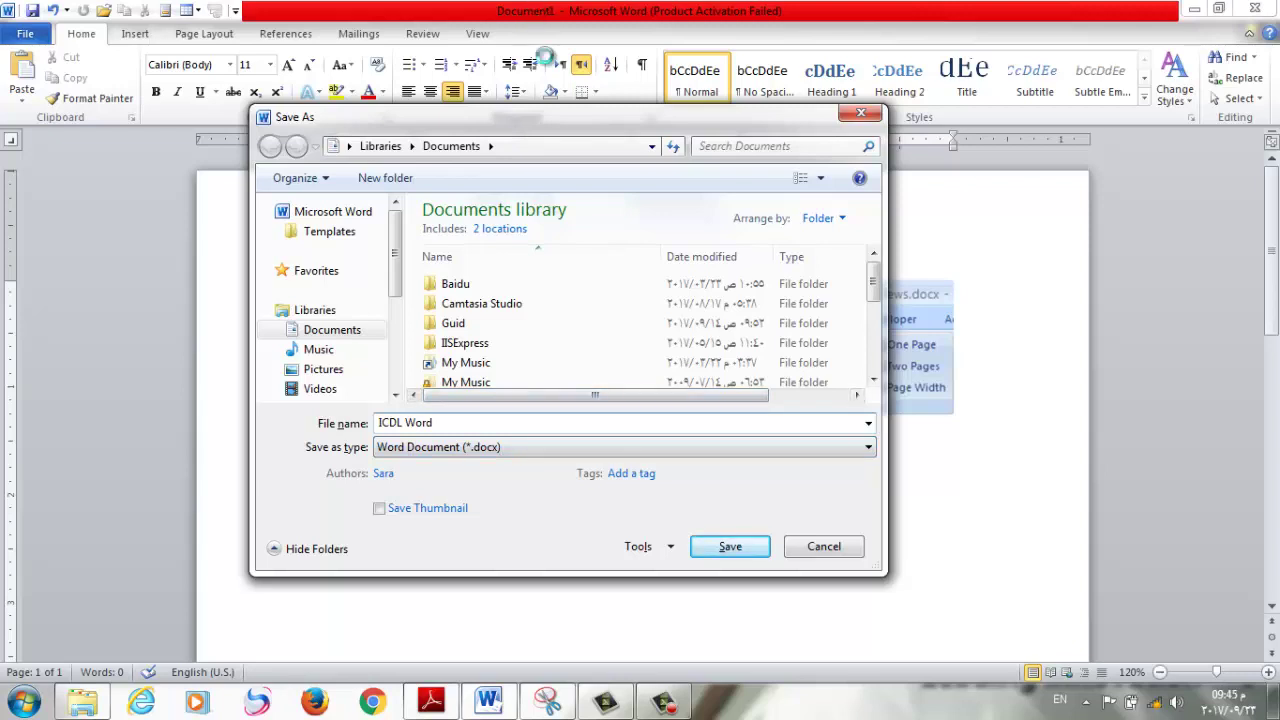
pyautogui.click(743, 552)
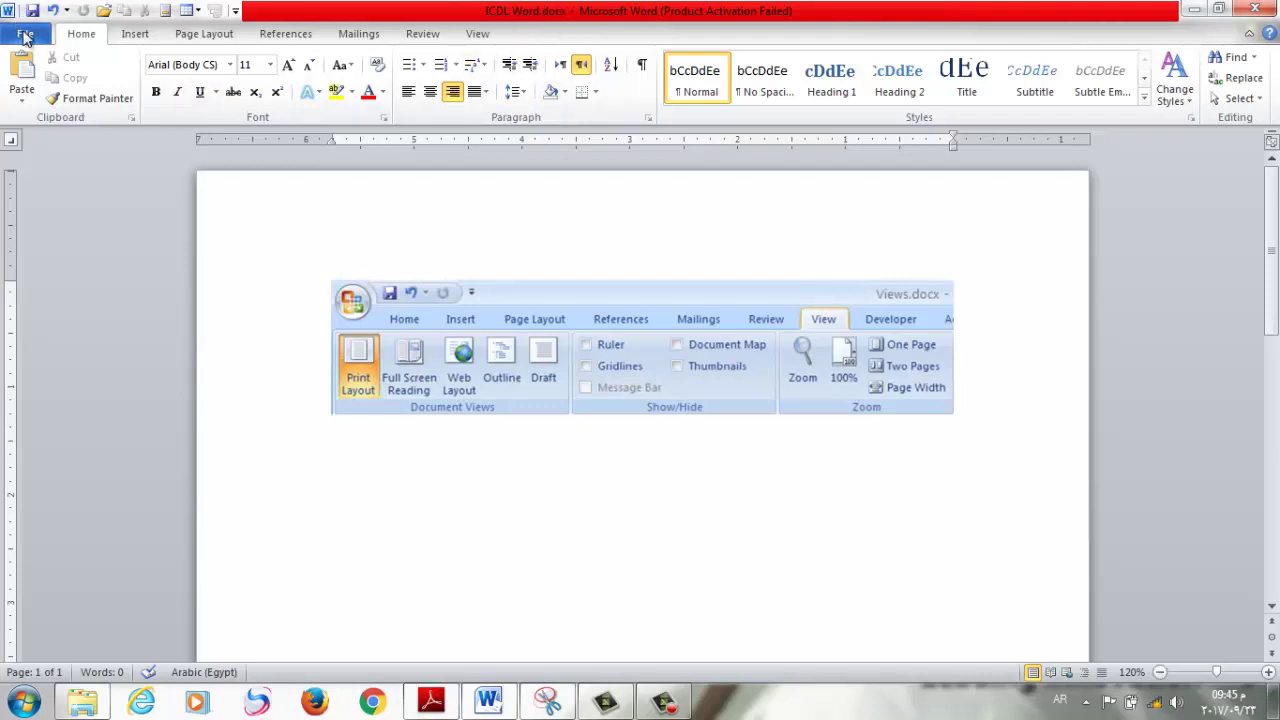
# In Save As, choose PDF (*.pdf) as the file type for ICDL Word.
pyautogui.click(25, 35)
pyautogui.click(60, 92)
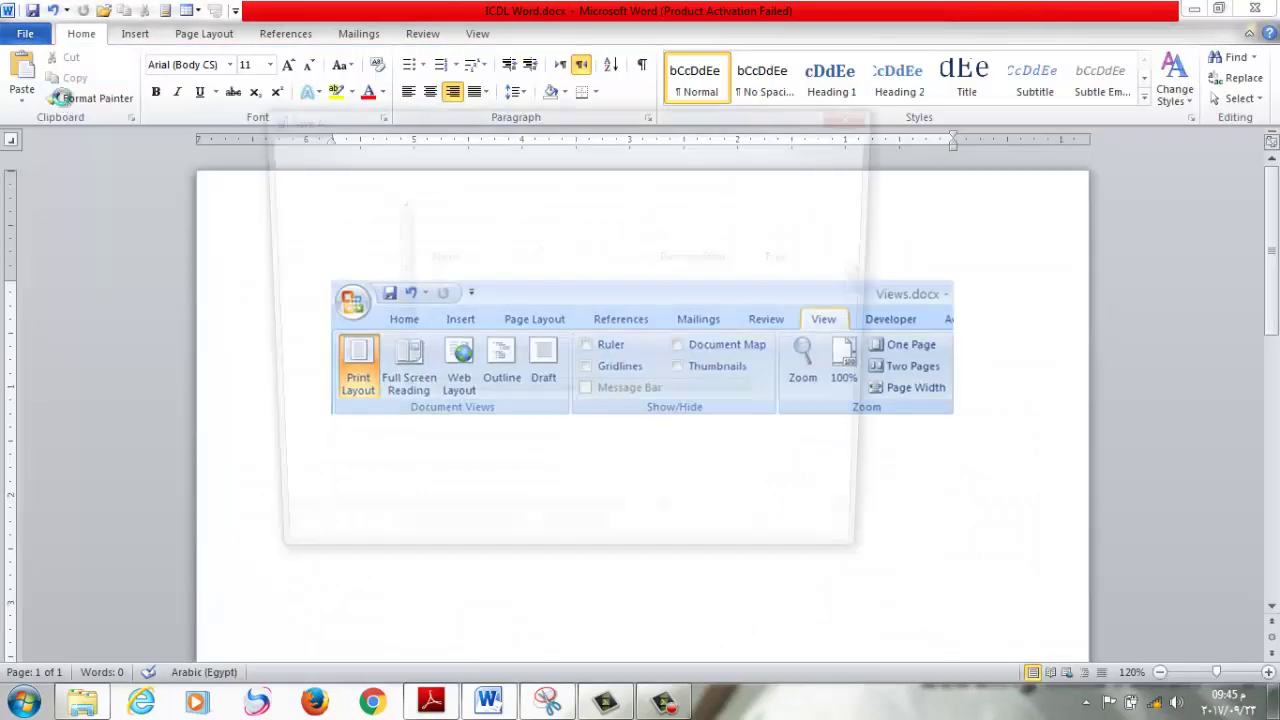
pyautogui.click(473, 452)
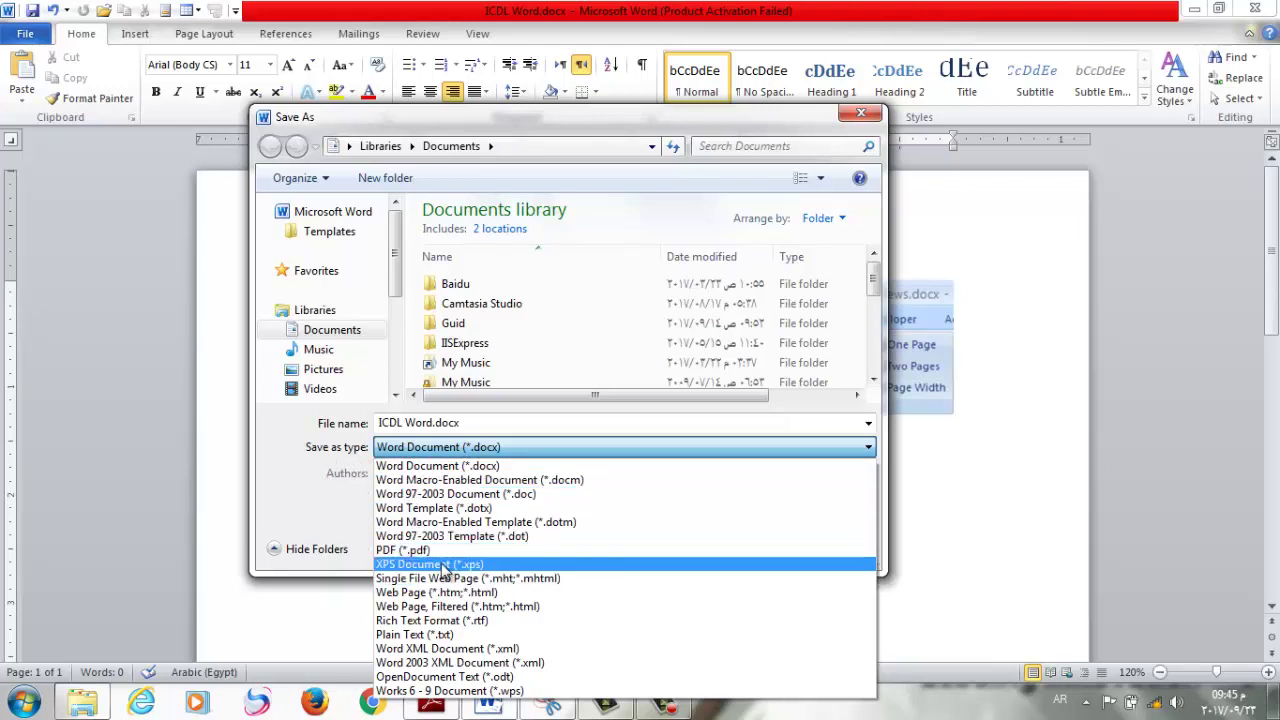
pyautogui.click(410, 551)
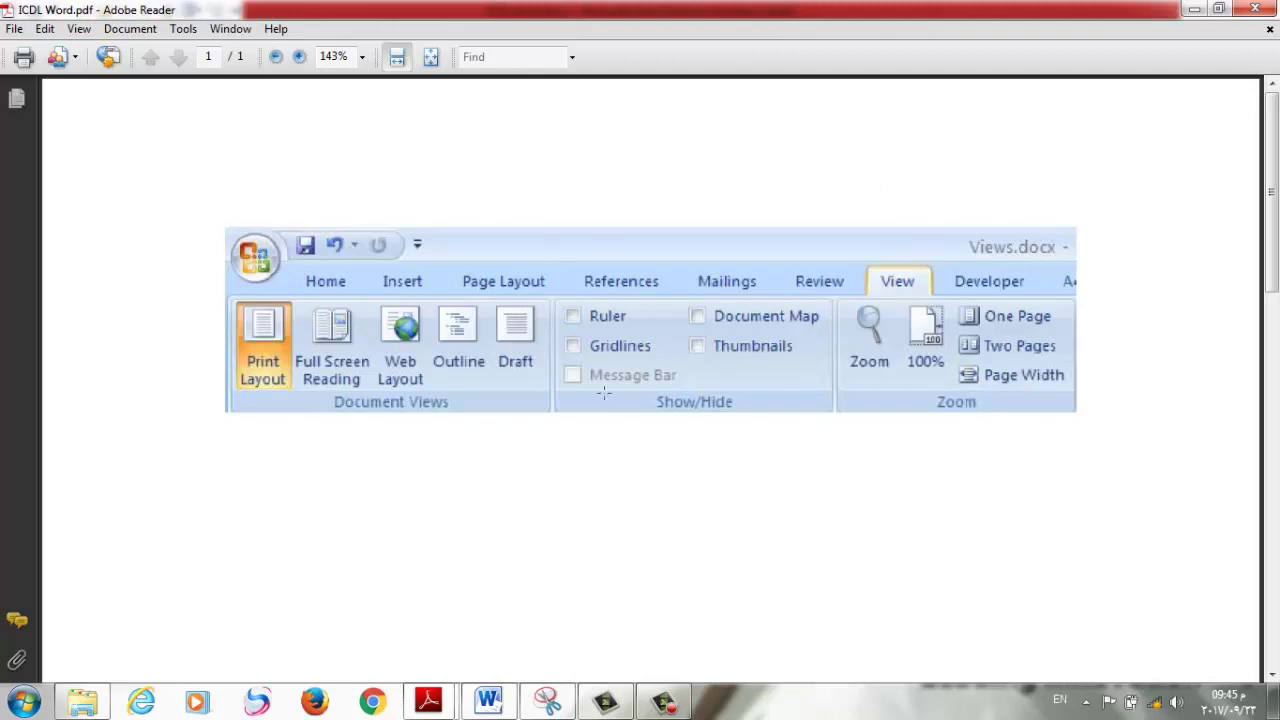
# Close Adobe Reader showing ICDL Word.pdf to return to Word.
pyautogui.click(1256, 9)
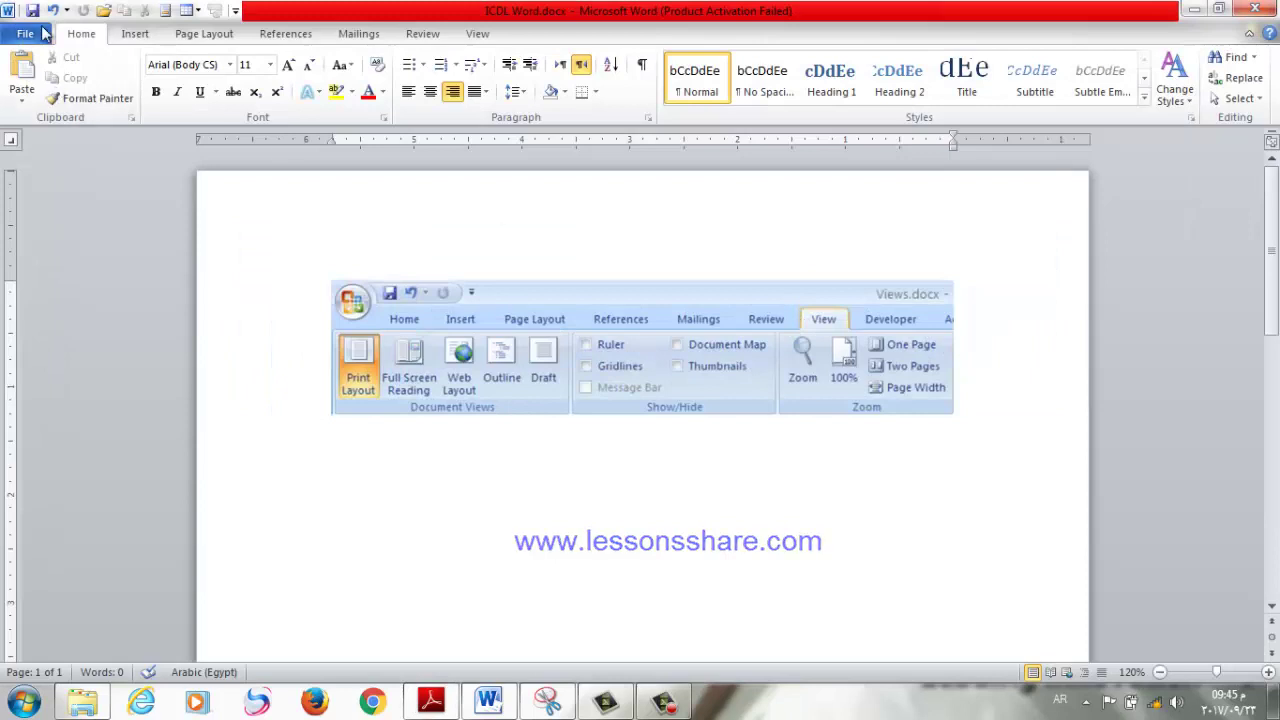
# Save, then replace the ribbon picture with the text 'ICDL Module 3 word'.
pyautogui.click(38, 34)
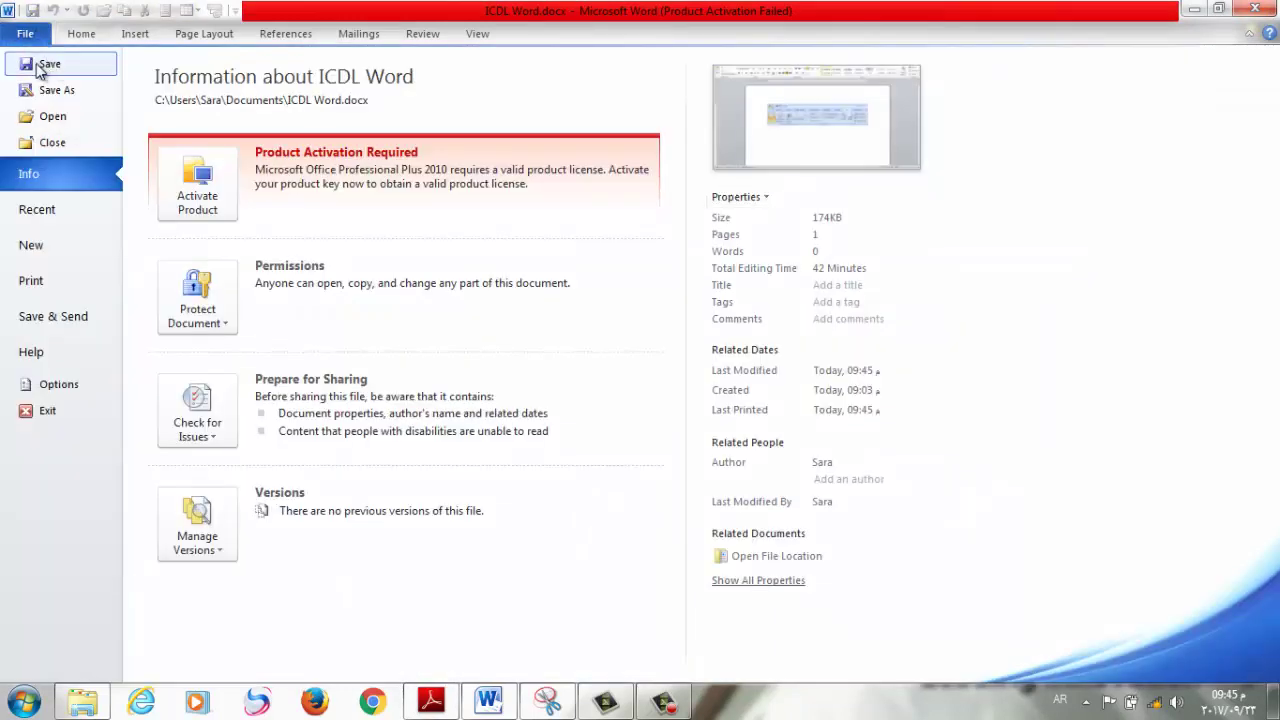
pyautogui.click(45, 63)
pyautogui.click(550, 375)
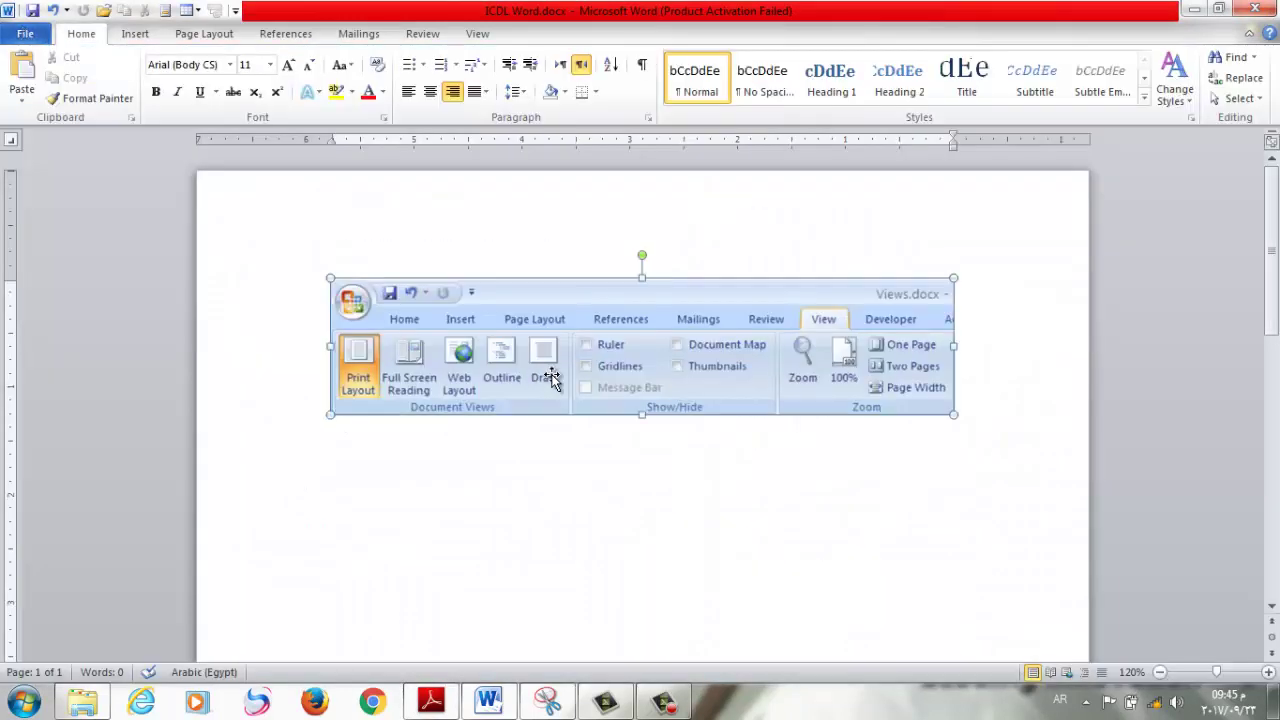
pyautogui.press('Delete')
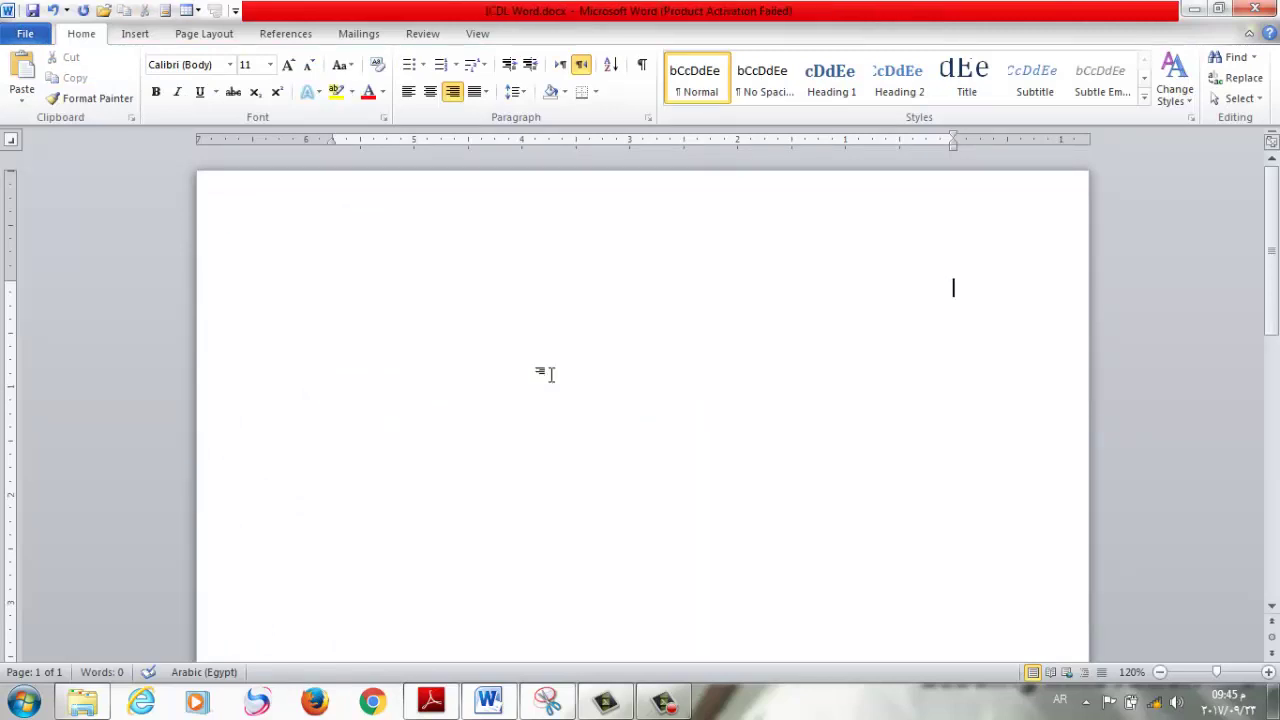
pyautogui.write('ICDL')
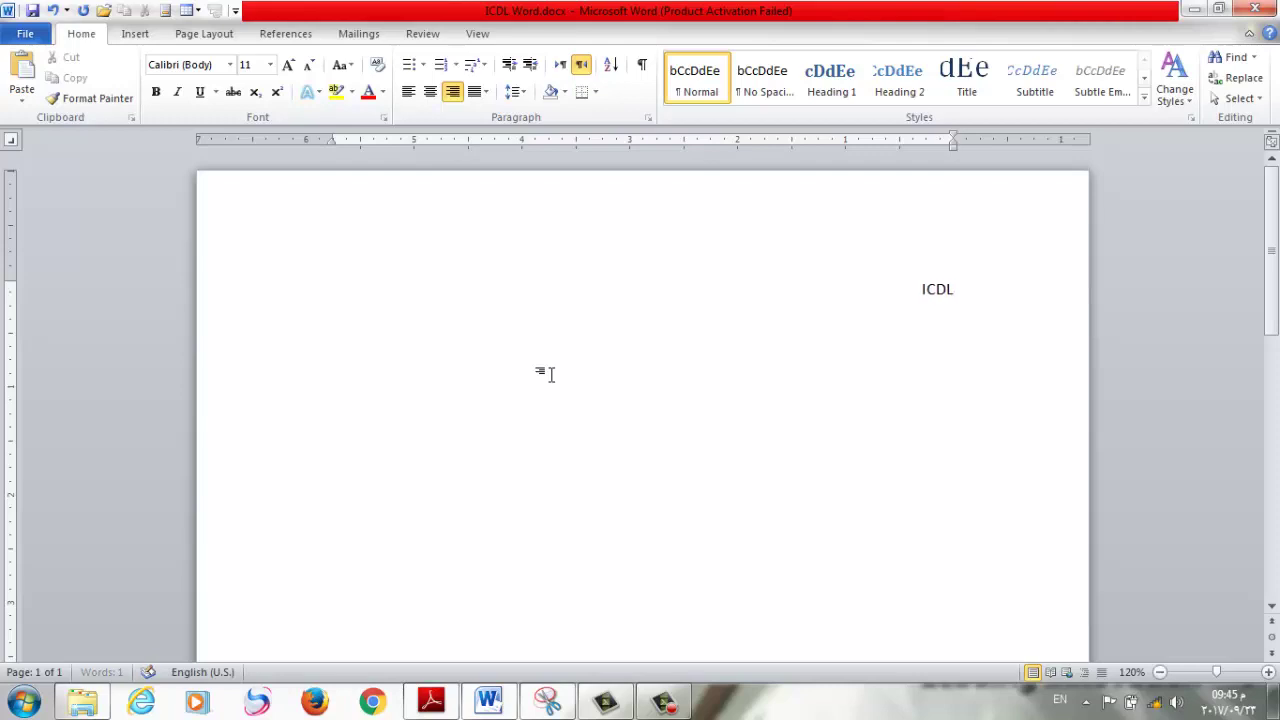
pyautogui.write('MO')
pyautogui.write('du')
pyautogui.write('le 3')
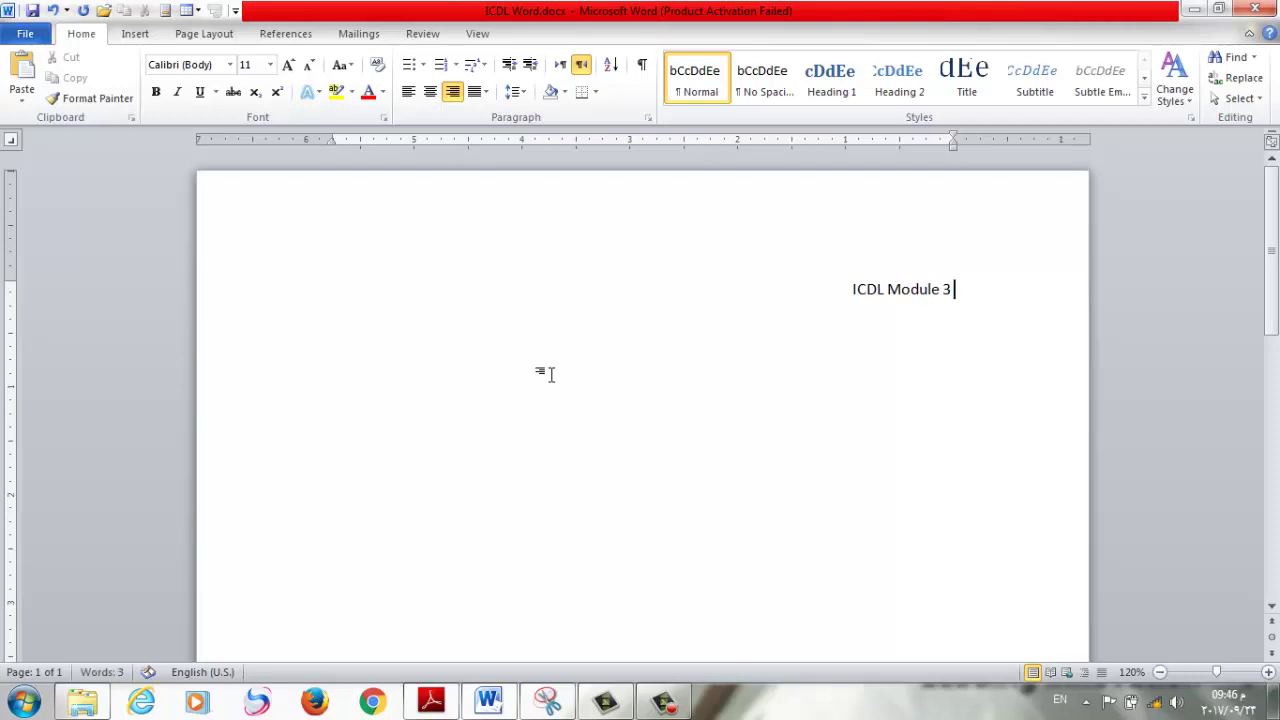
pyautogui.write(' wor')
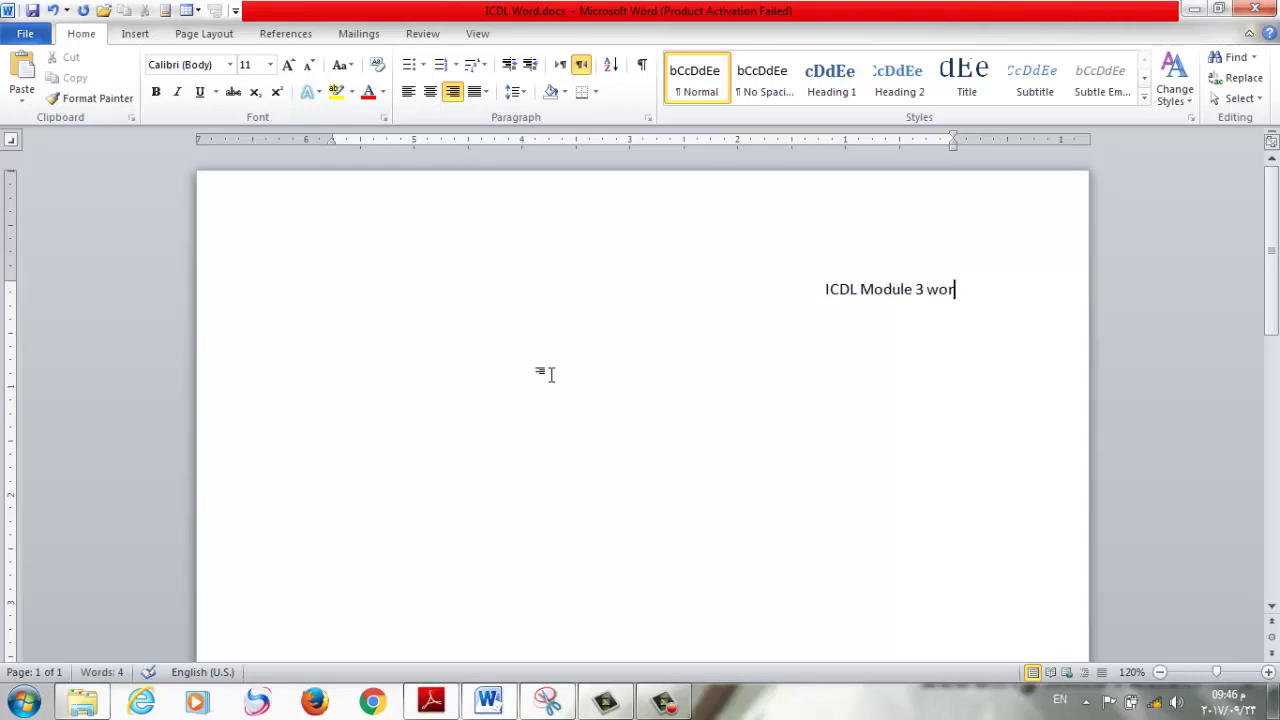
pyautogui.write('d')
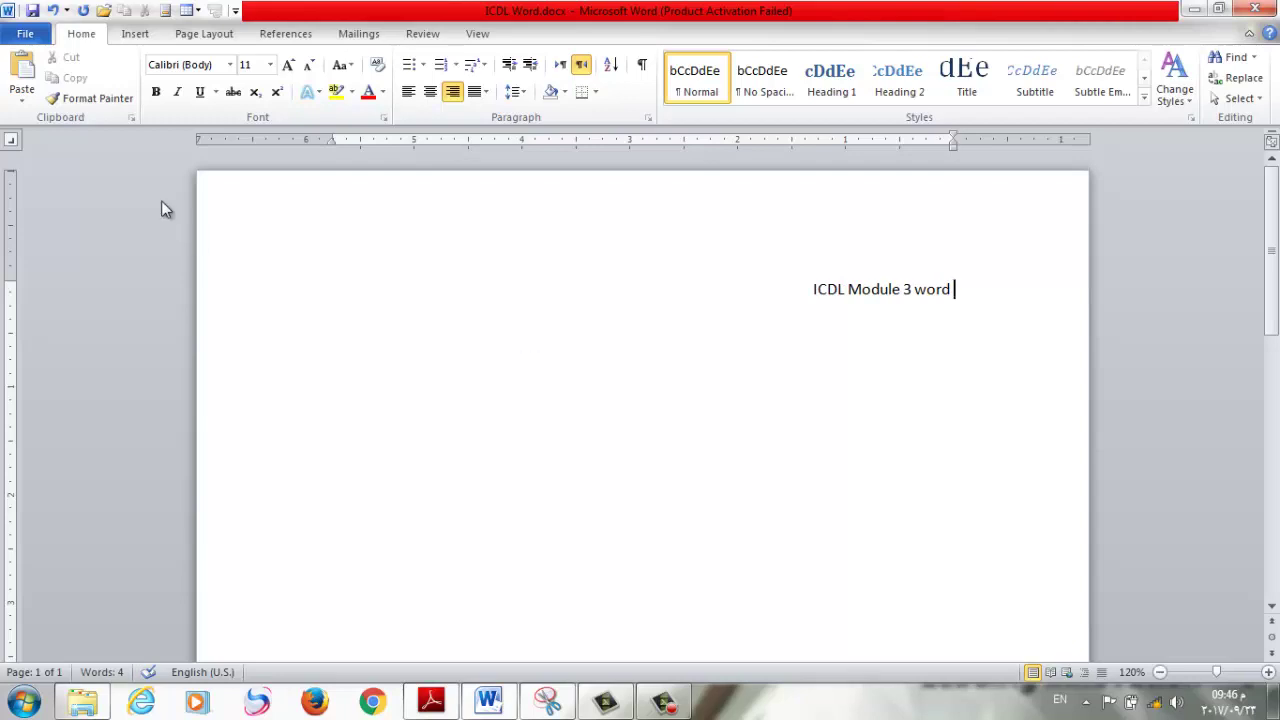
# Save the document with the new heading text.
pyautogui.click(33, 12)
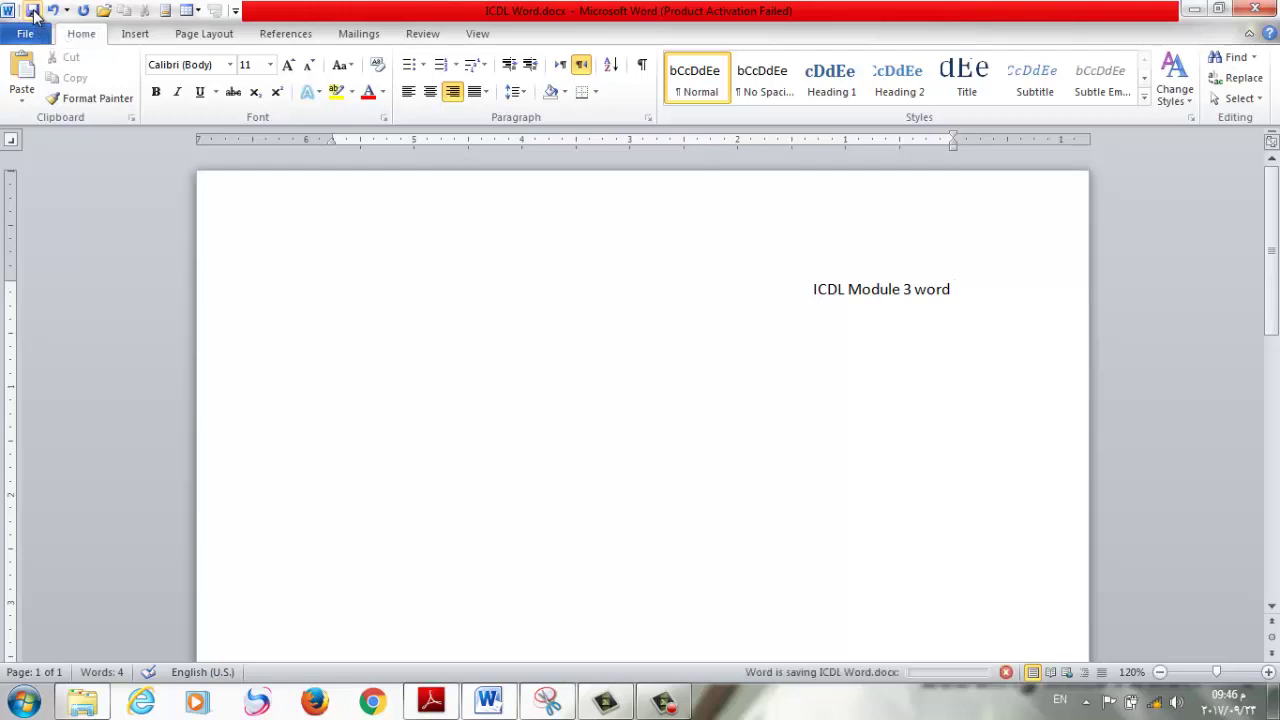
pyautogui.click(33, 36)
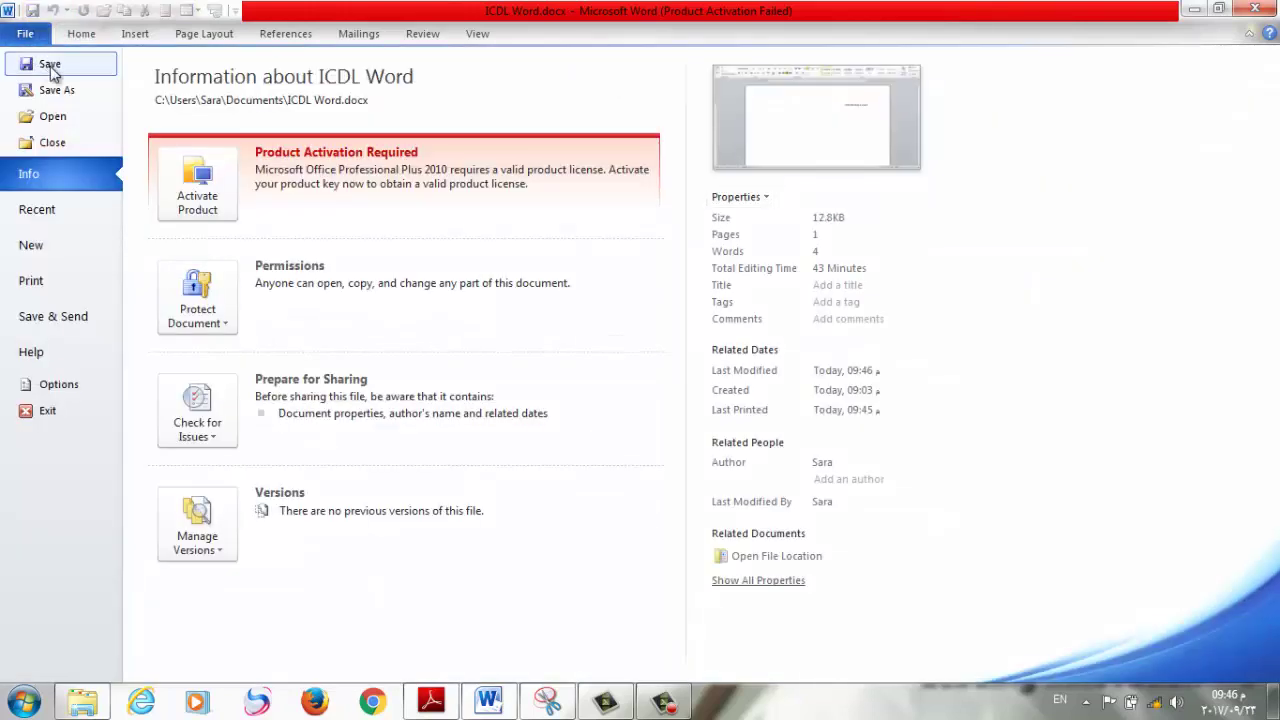
pyautogui.click(52, 66)
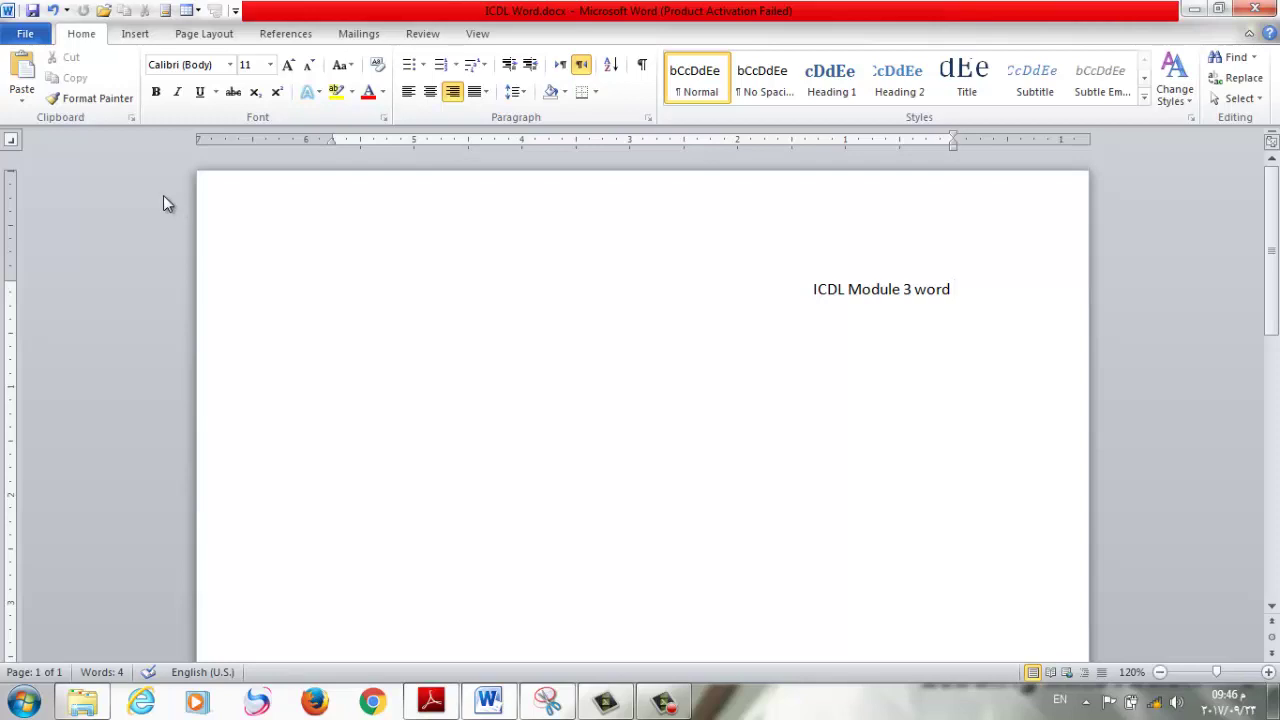
# Type Arabic text after the heading and on a new centred line below.
pyautogui.click(33, 11)
pyautogui.hotkey('alt', 'shift')
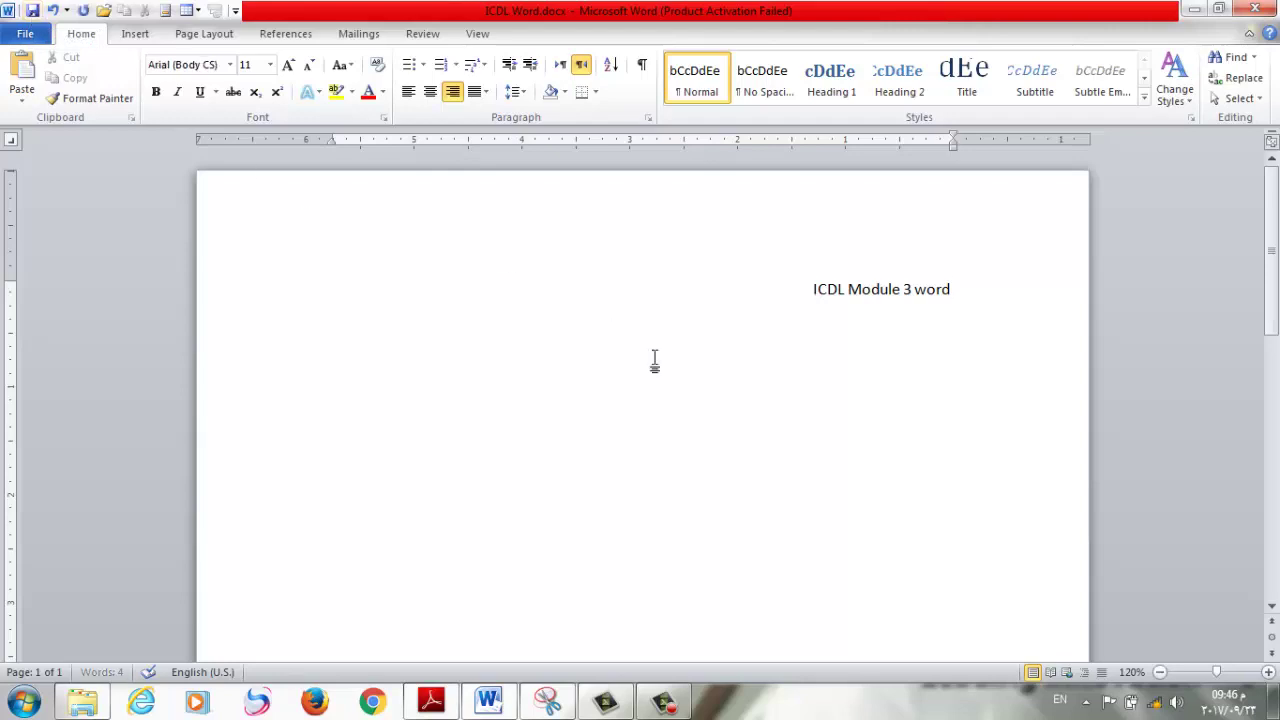
pyautogui.write(' حخيخص')
pyautogui.doubleClick(654, 362)
pyautogui.write('صيثضياص')
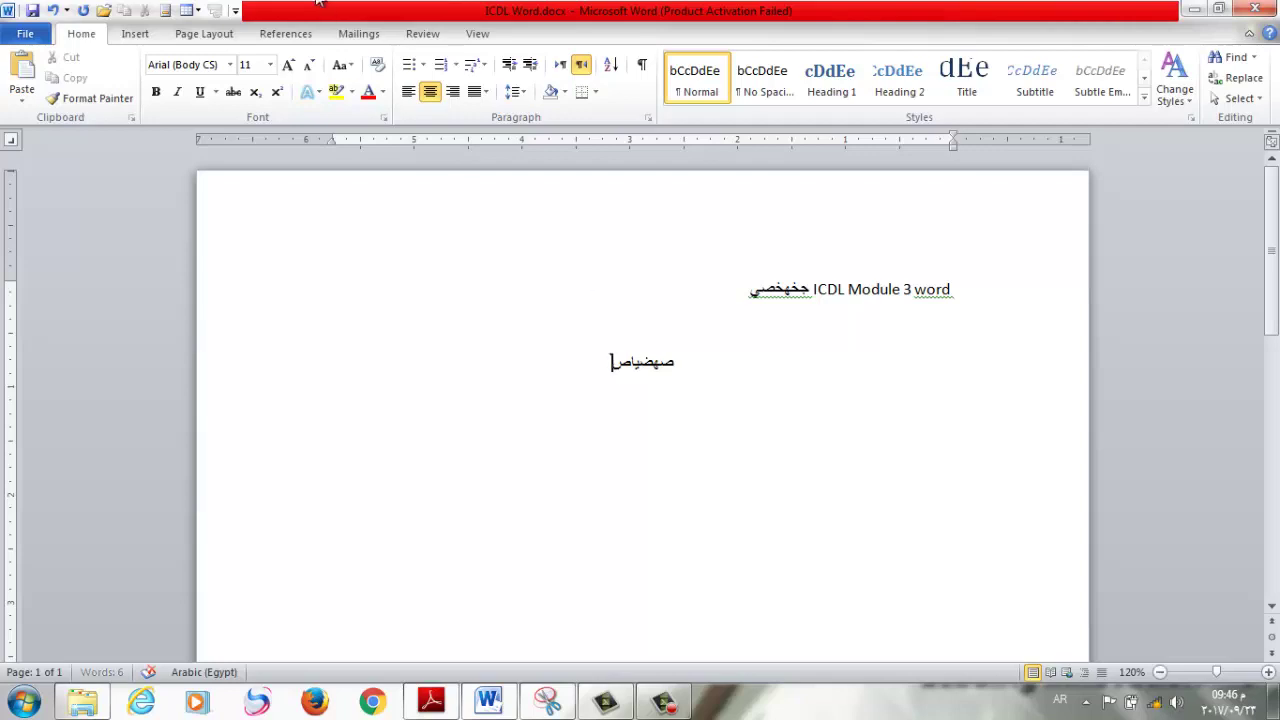
# Save the document and show its Info page in Backstage.
pyautogui.click(33, 11)
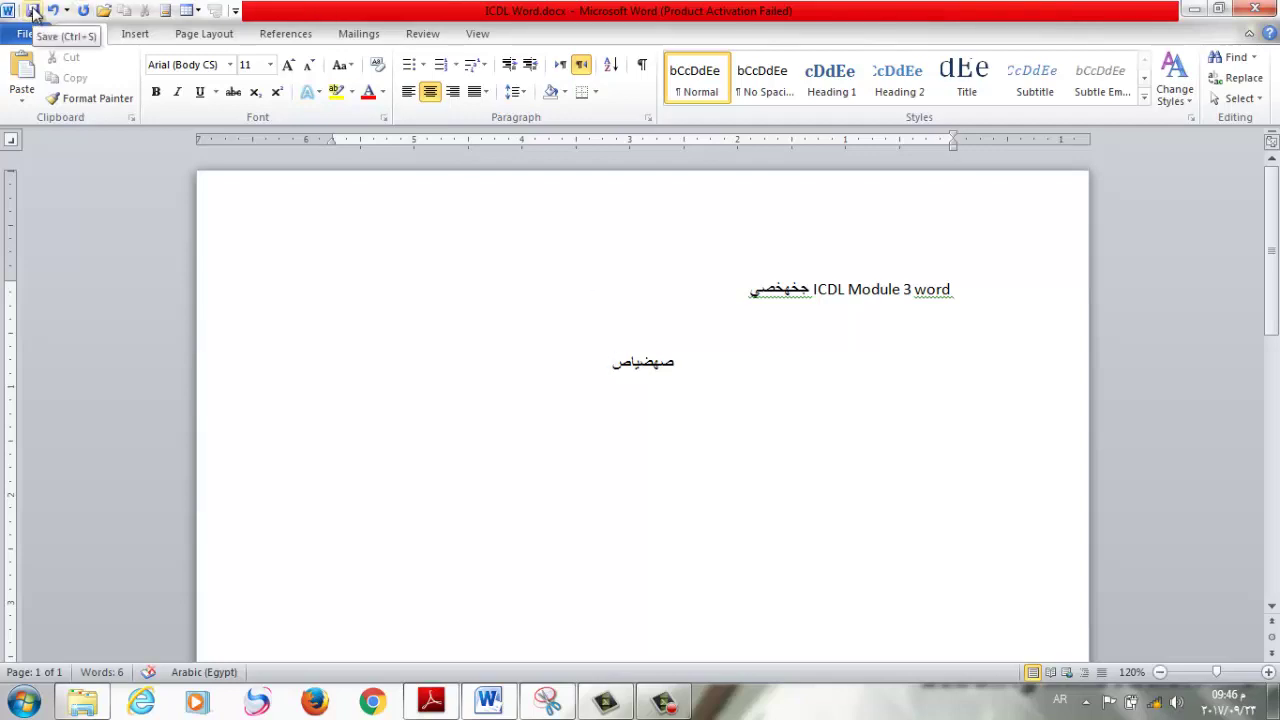
pyautogui.click(30, 34)
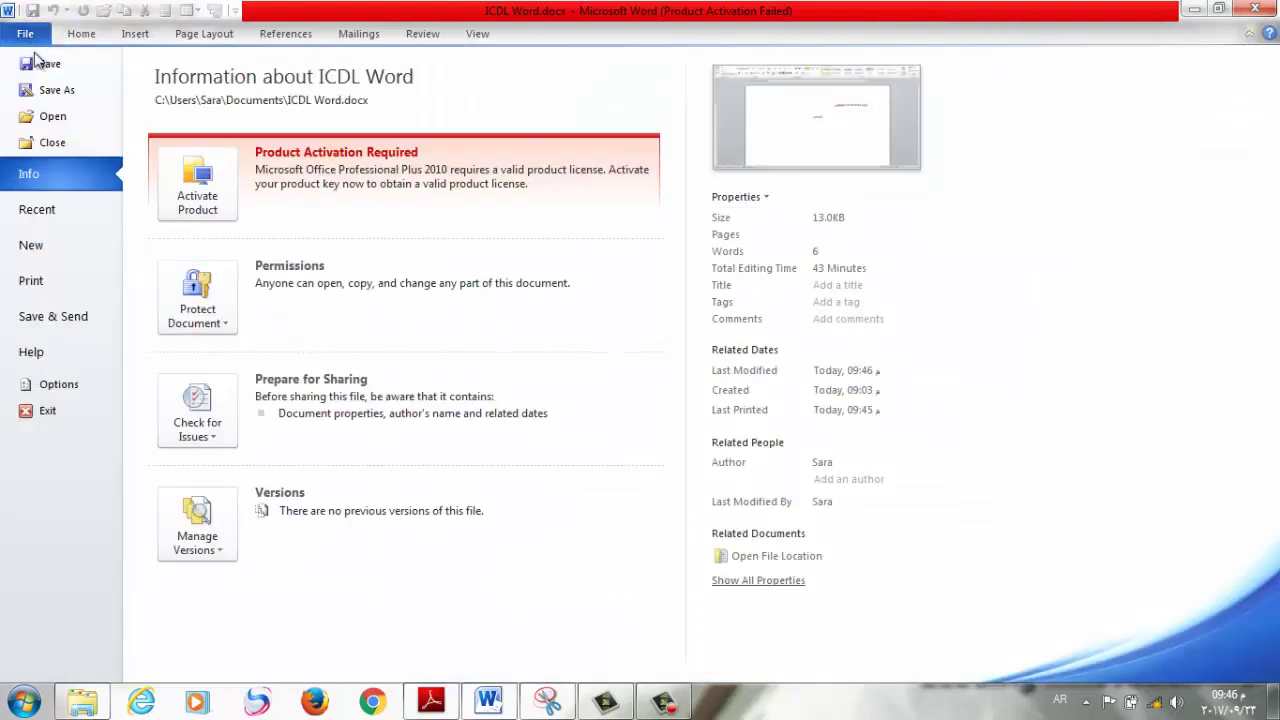
pyautogui.click(45, 63)
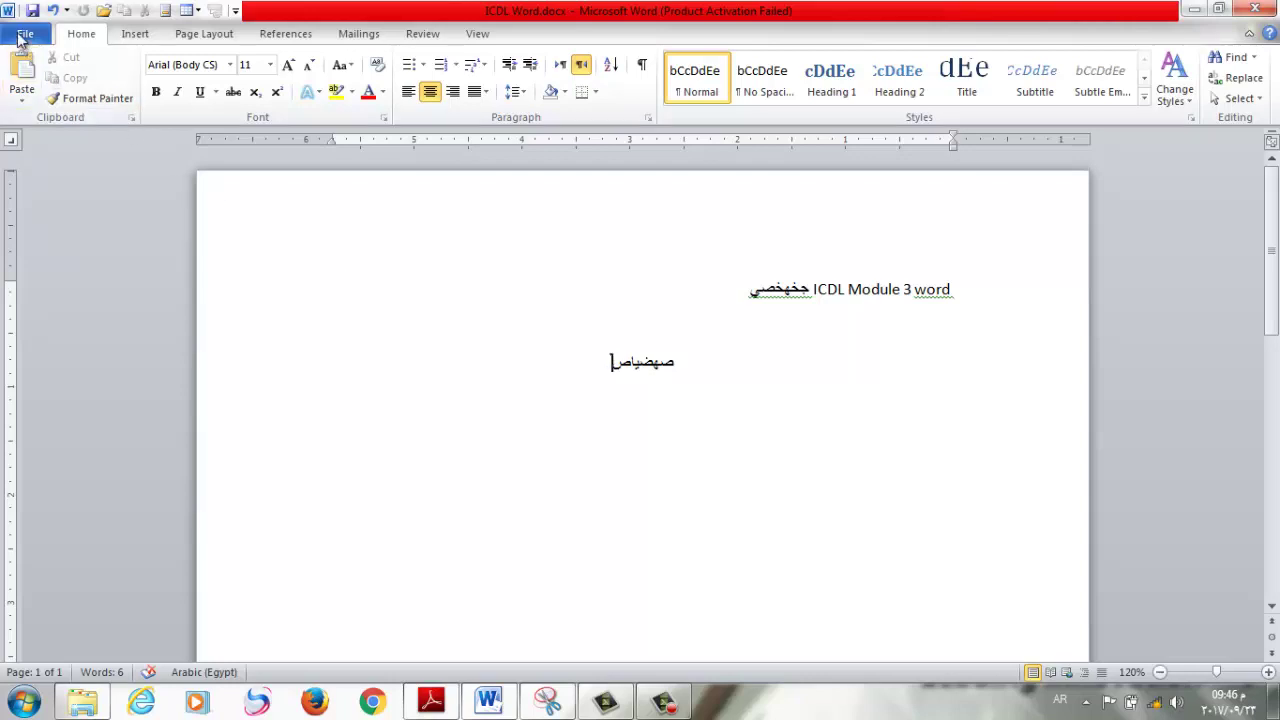
pyautogui.click(24, 34)
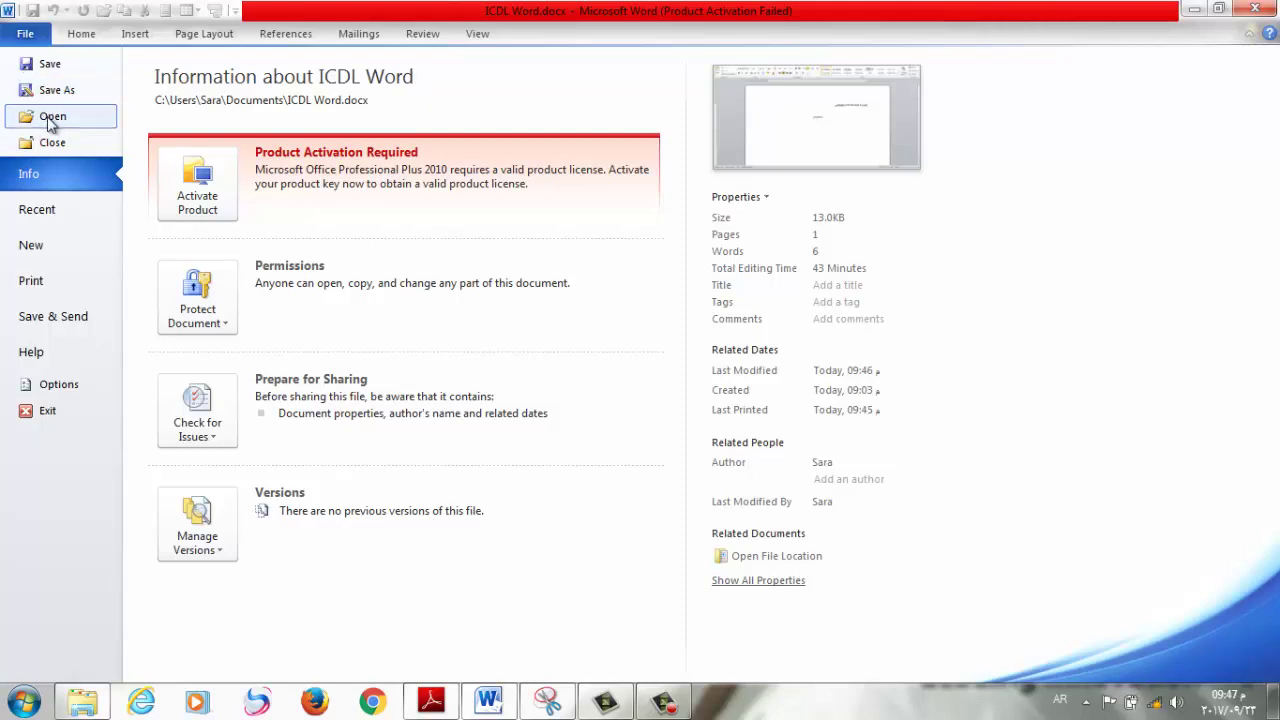
pyautogui.click(50, 120)
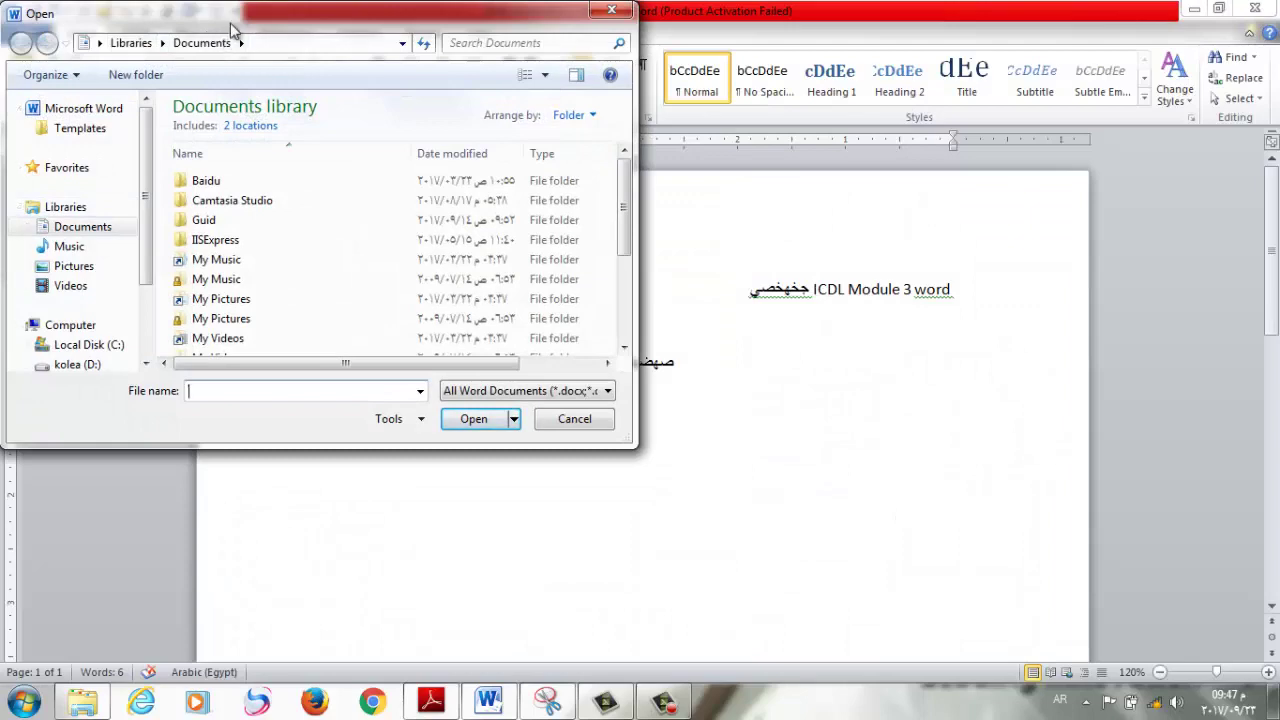
pyautogui.moveTo(232, 30); pyautogui.dragTo(570, 117)
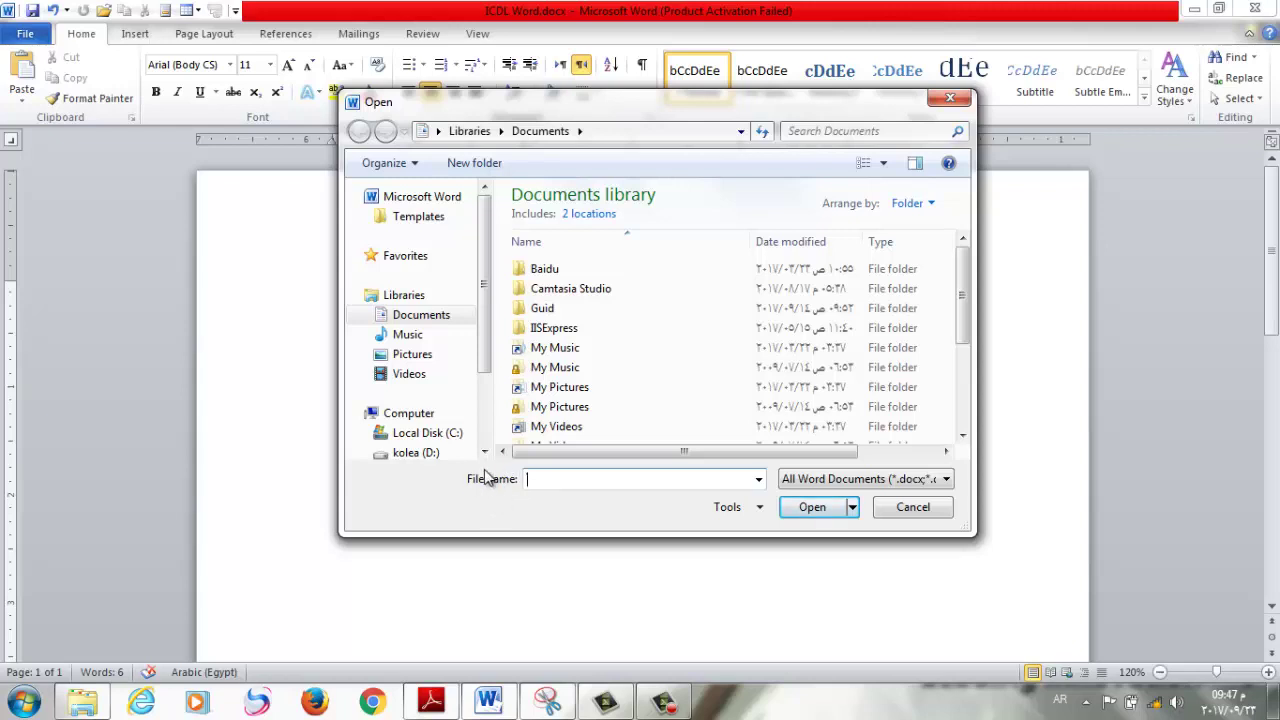
pyautogui.click(875, 486)
pyautogui.click(880, 483)
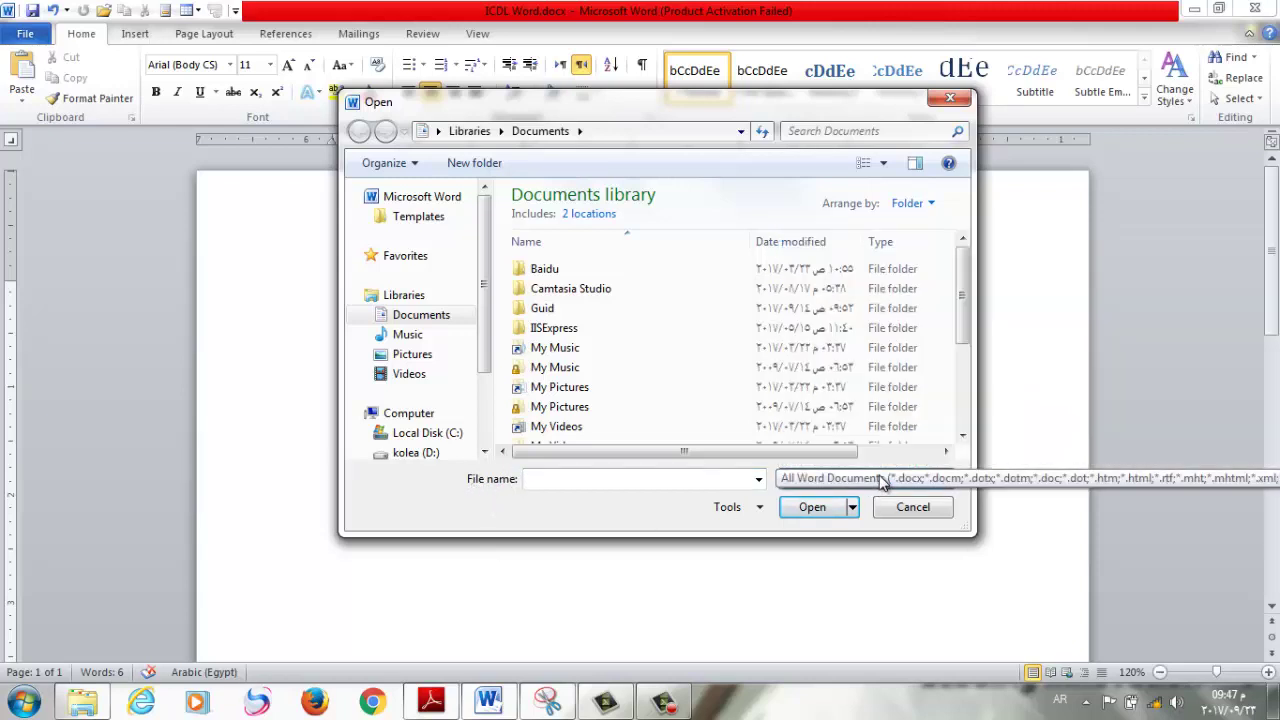
pyautogui.click(880, 483)
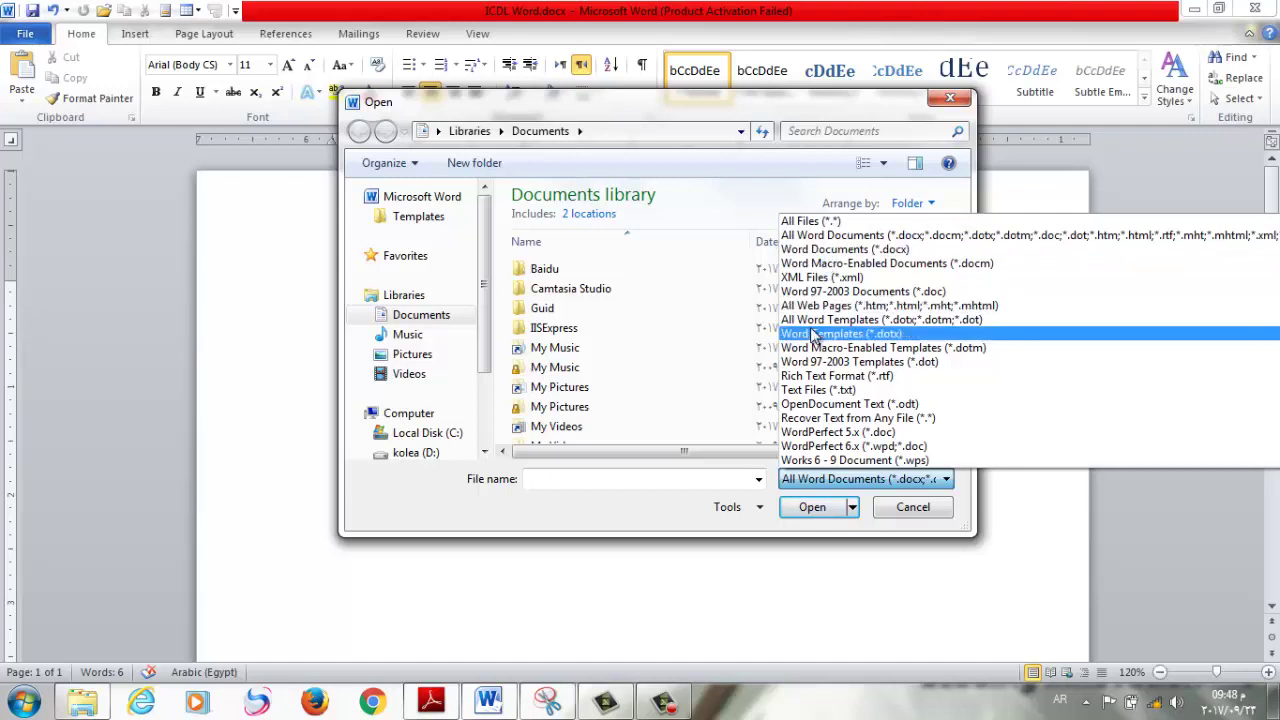
pyautogui.click(846, 486)
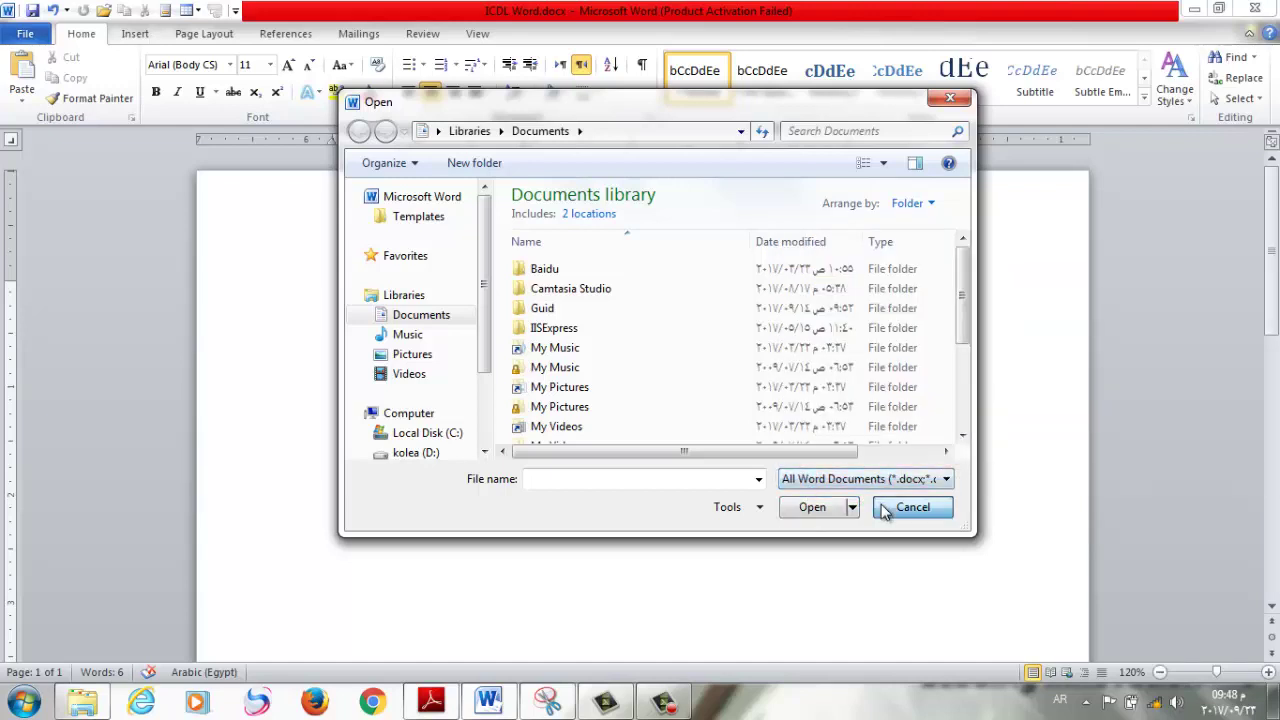
pyautogui.click(911, 507)
# Open Integrated tool for ISA-56.doc from the Desktop, then close its window.
pyautogui.click(25, 34)
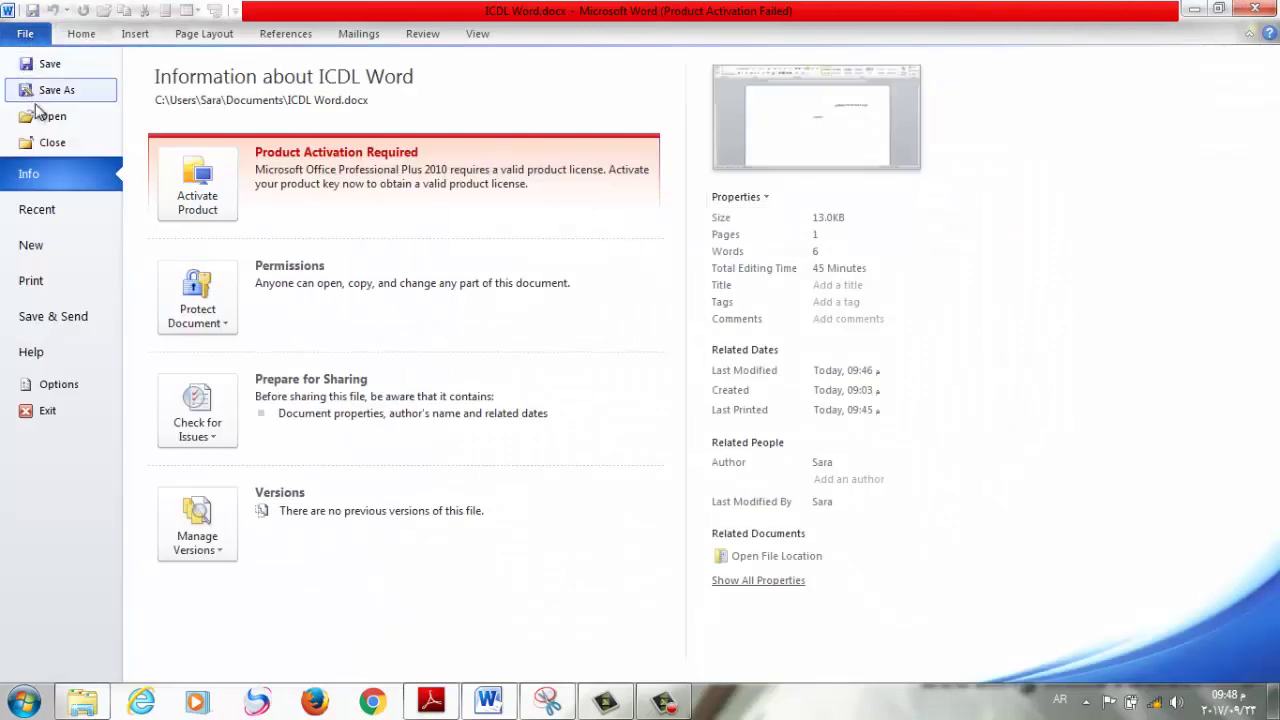
pyautogui.click(44, 117)
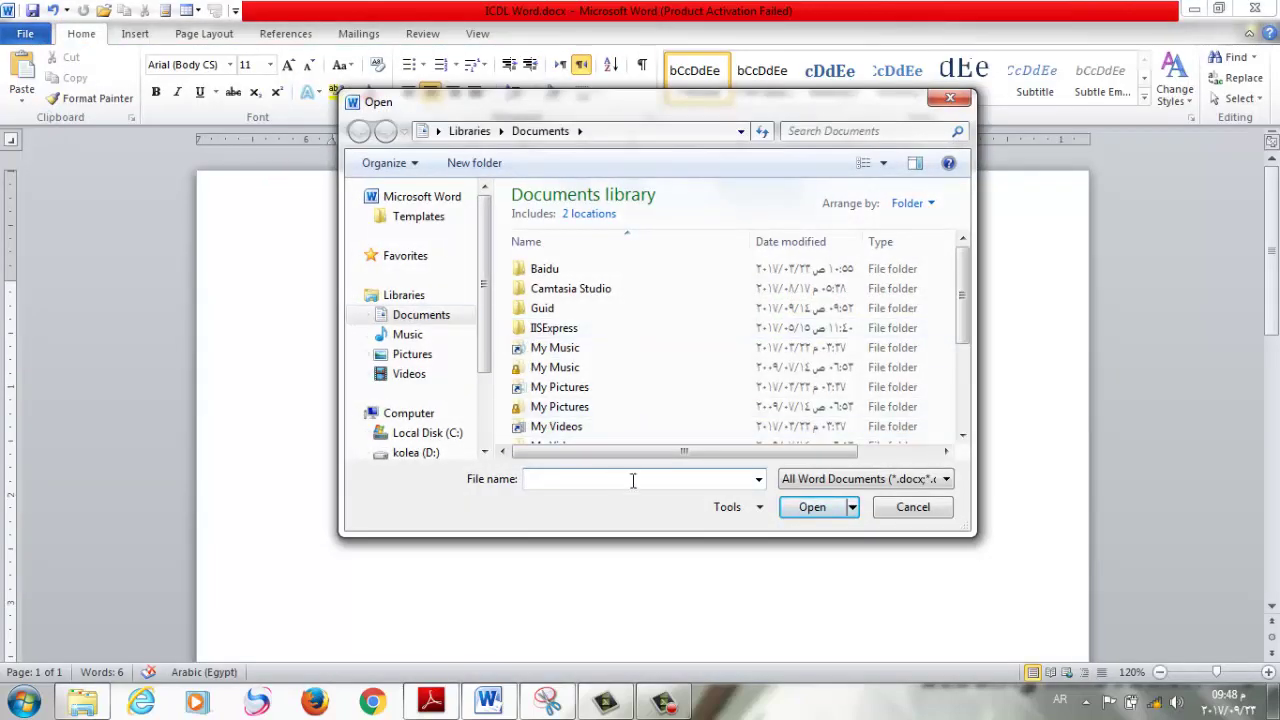
pyautogui.moveTo(484, 300); pyautogui.dragTo(483, 190)
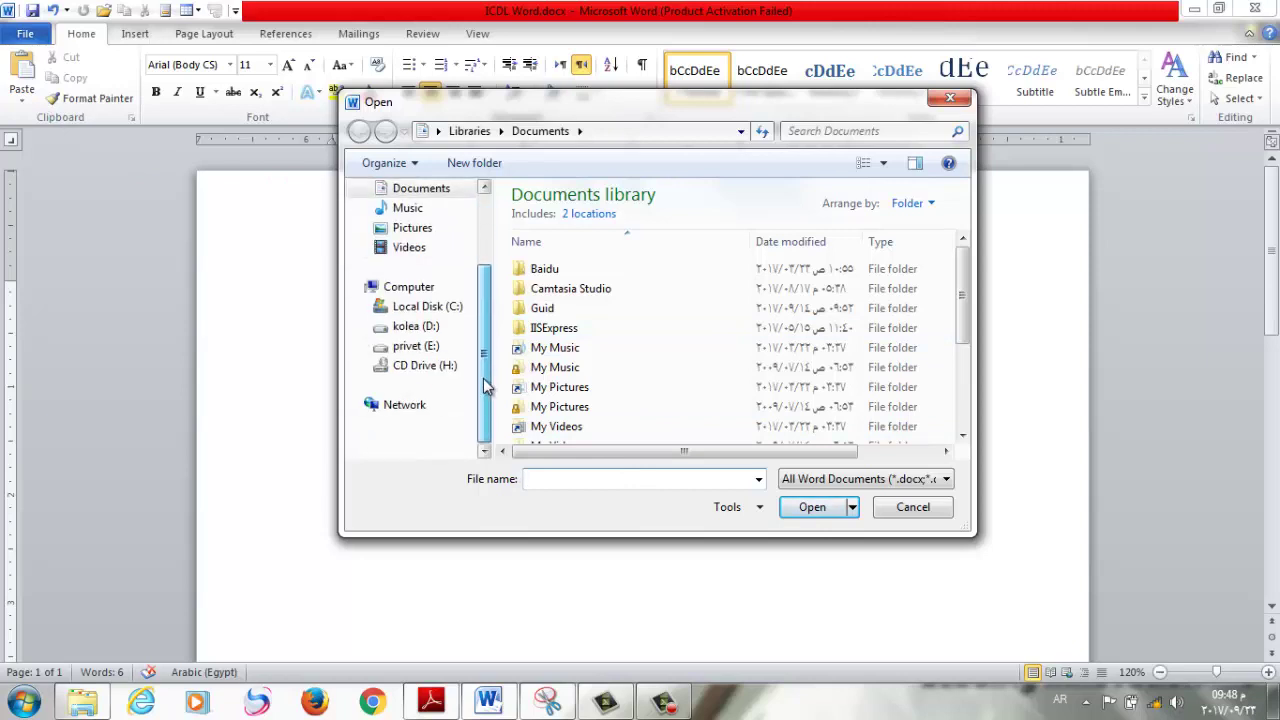
pyautogui.click(438, 132)
pyautogui.click(454, 155)
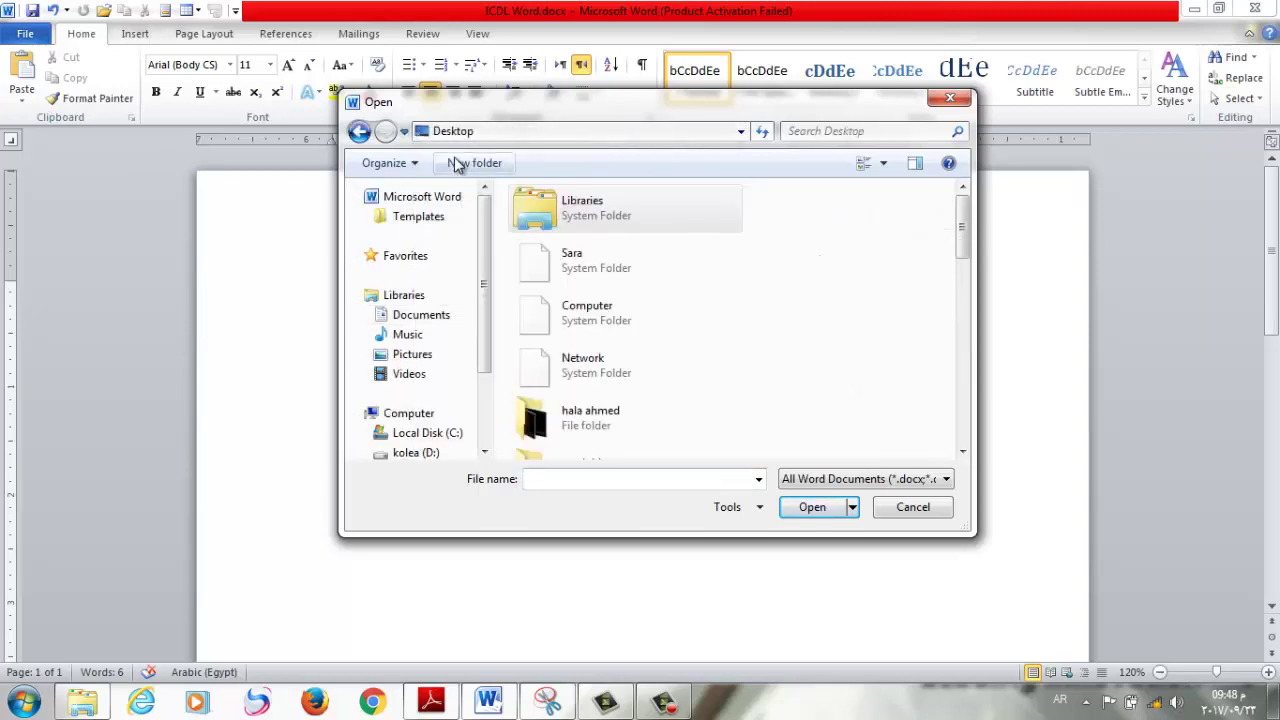
pyautogui.moveTo(961, 248); pyautogui.dragTo(966, 355)
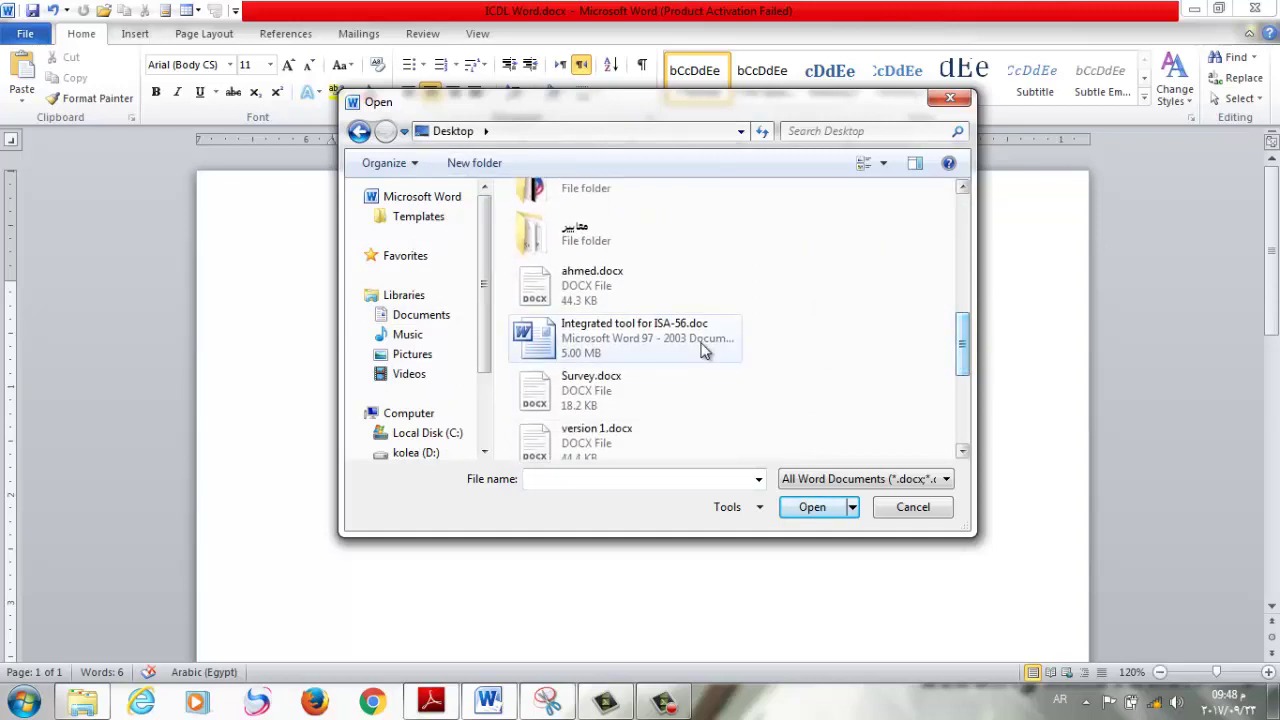
pyautogui.click(619, 343)
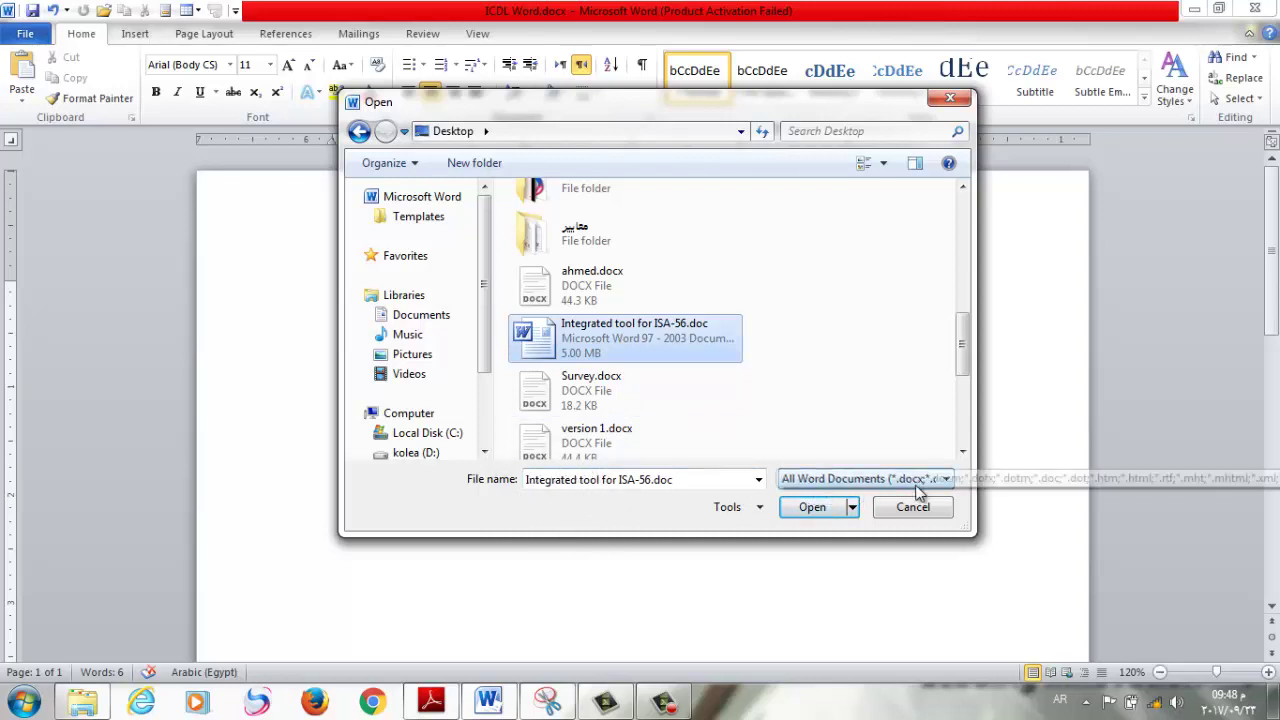
pyautogui.click(818, 508)
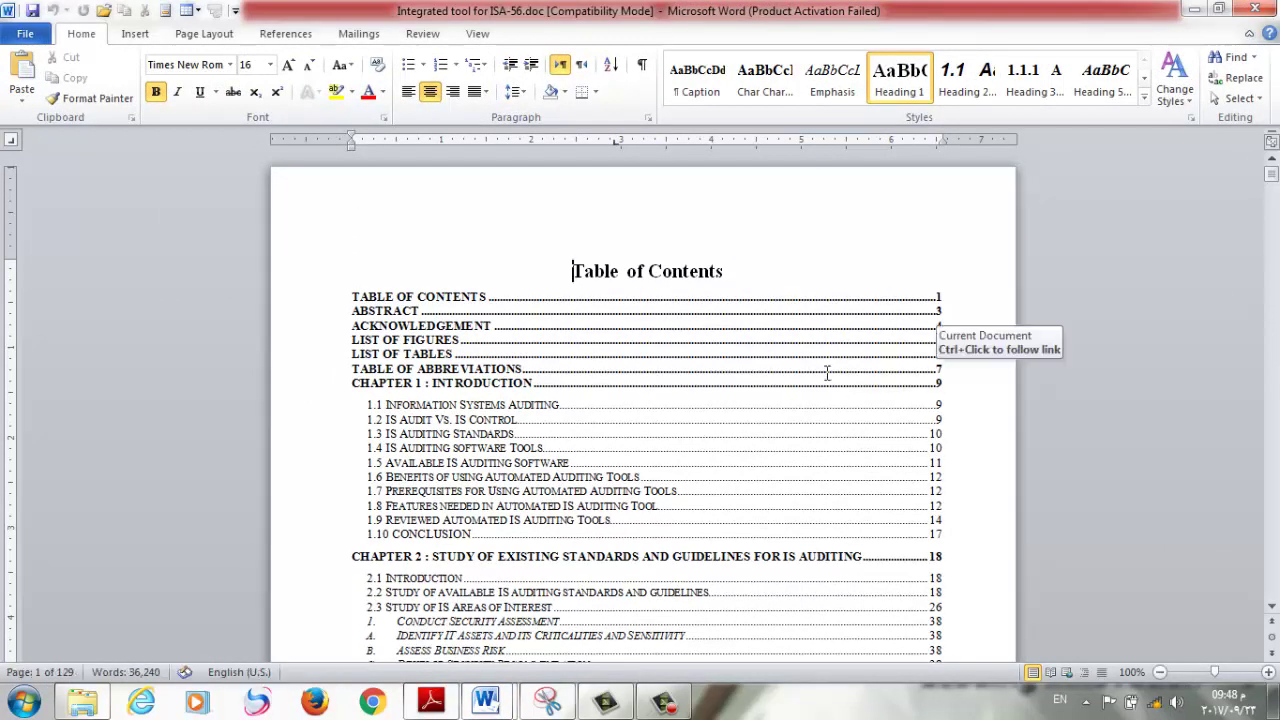
pyautogui.click(1262, 10)
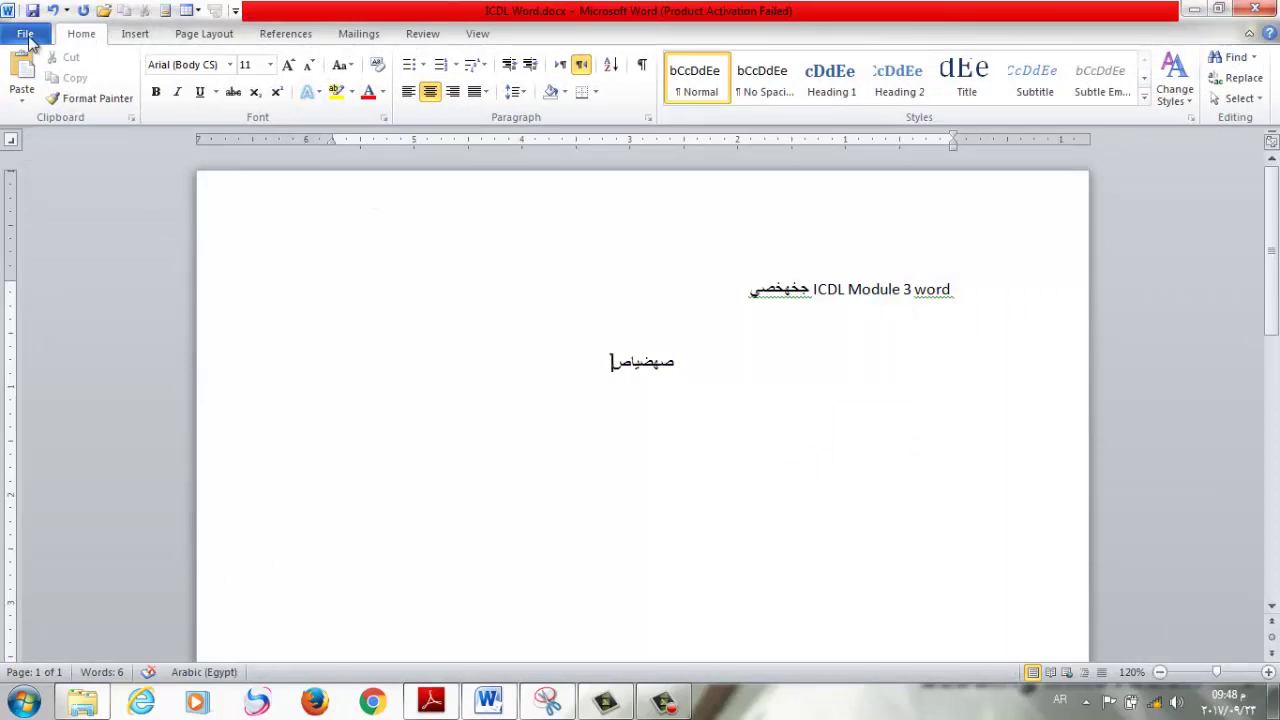
# Close ICDL Word.docx, then reopen it from the Recent documents list.
pyautogui.click(25, 34)
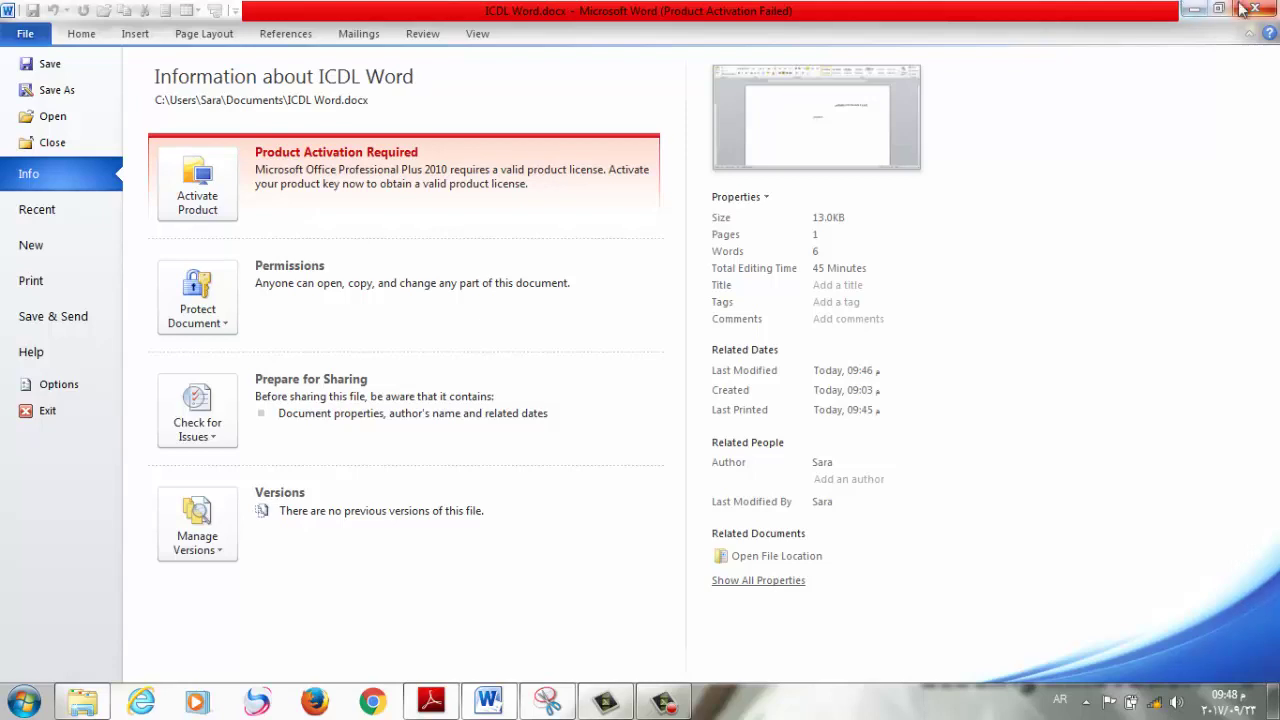
pyautogui.click(90, 138)
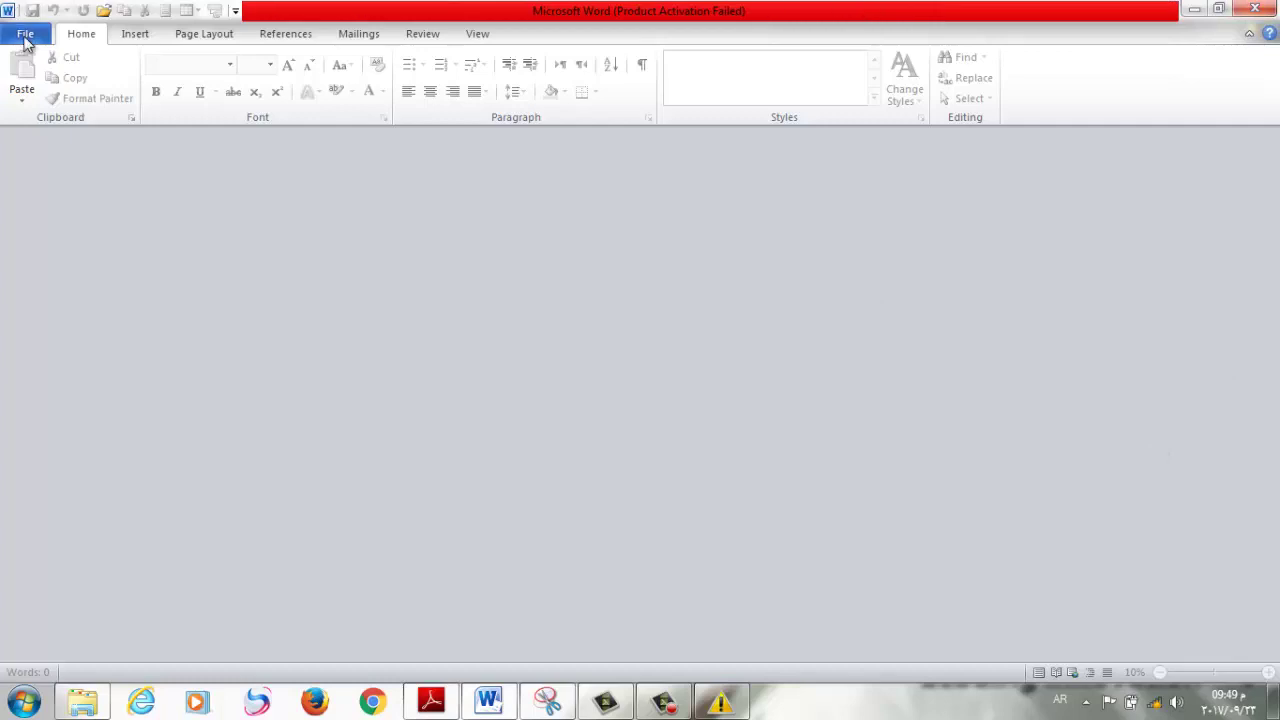
pyautogui.click(25, 33)
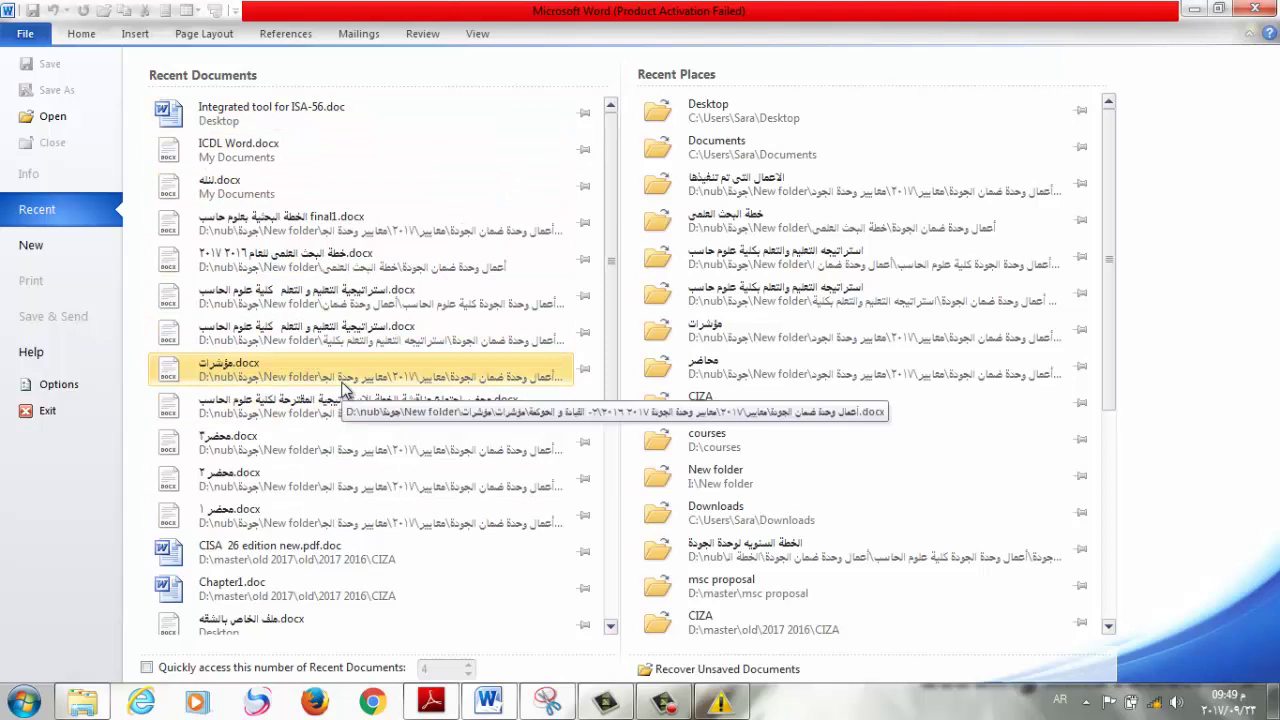
pyautogui.click(265, 152)
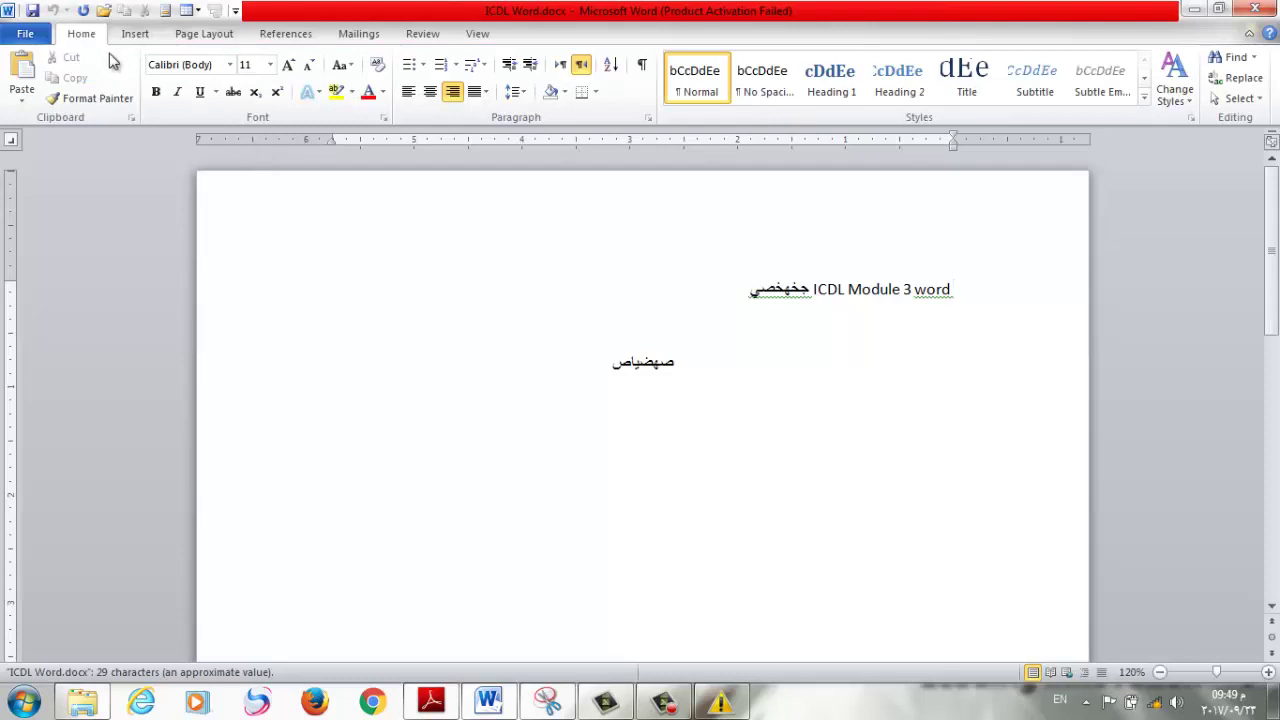
# Cancel the Open dialog, then close the ICDL Word document.
pyautogui.click(30, 35)
pyautogui.click(49, 116)
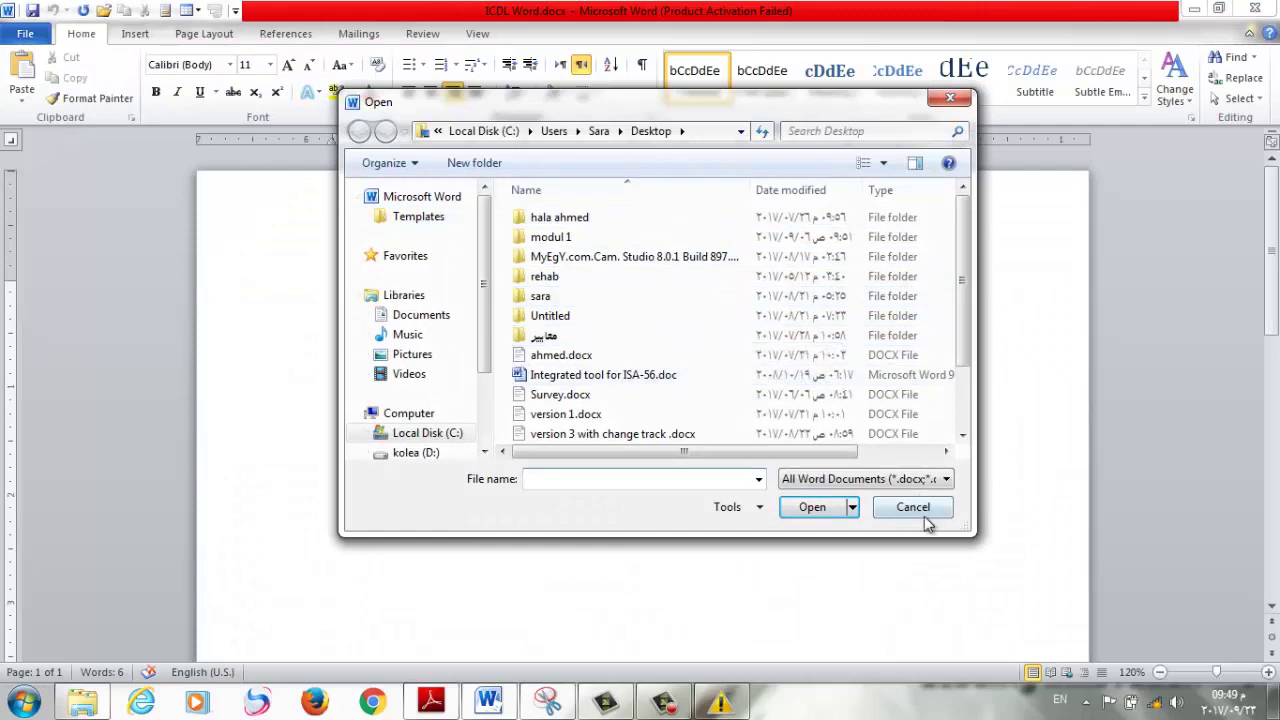
pyautogui.click(915, 510)
pyautogui.click(25, 33)
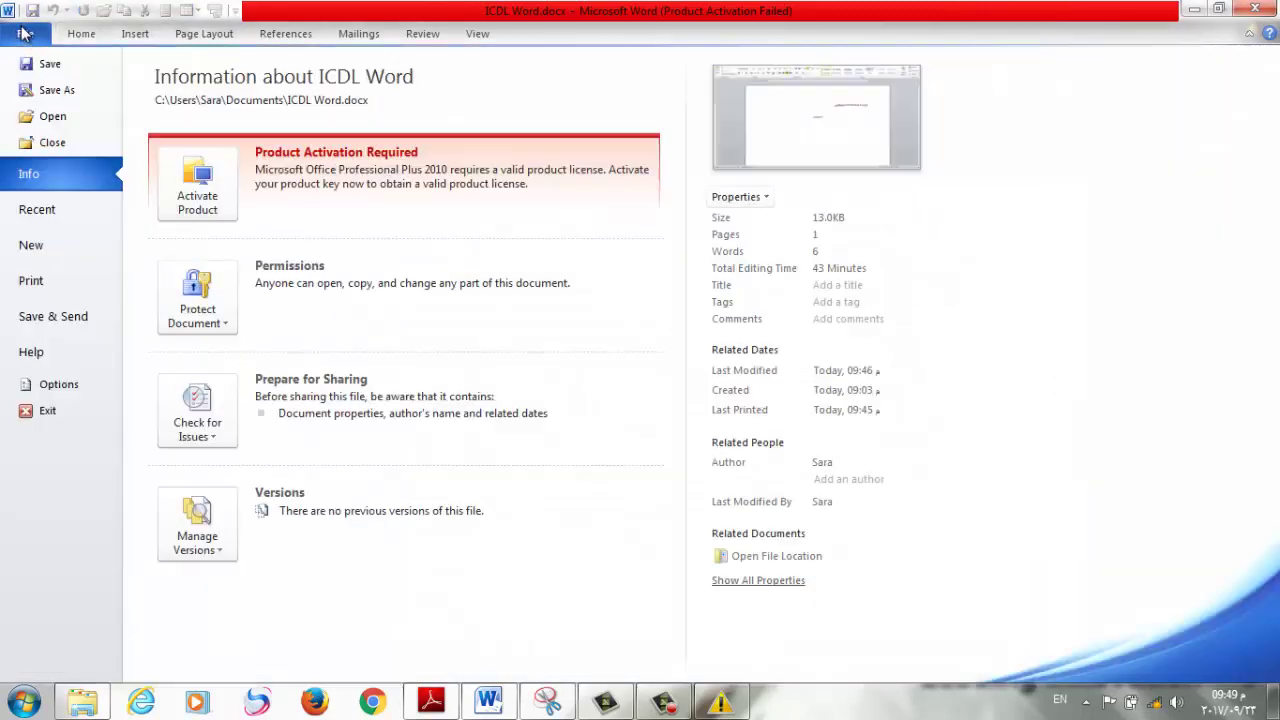
pyautogui.click(60, 147)
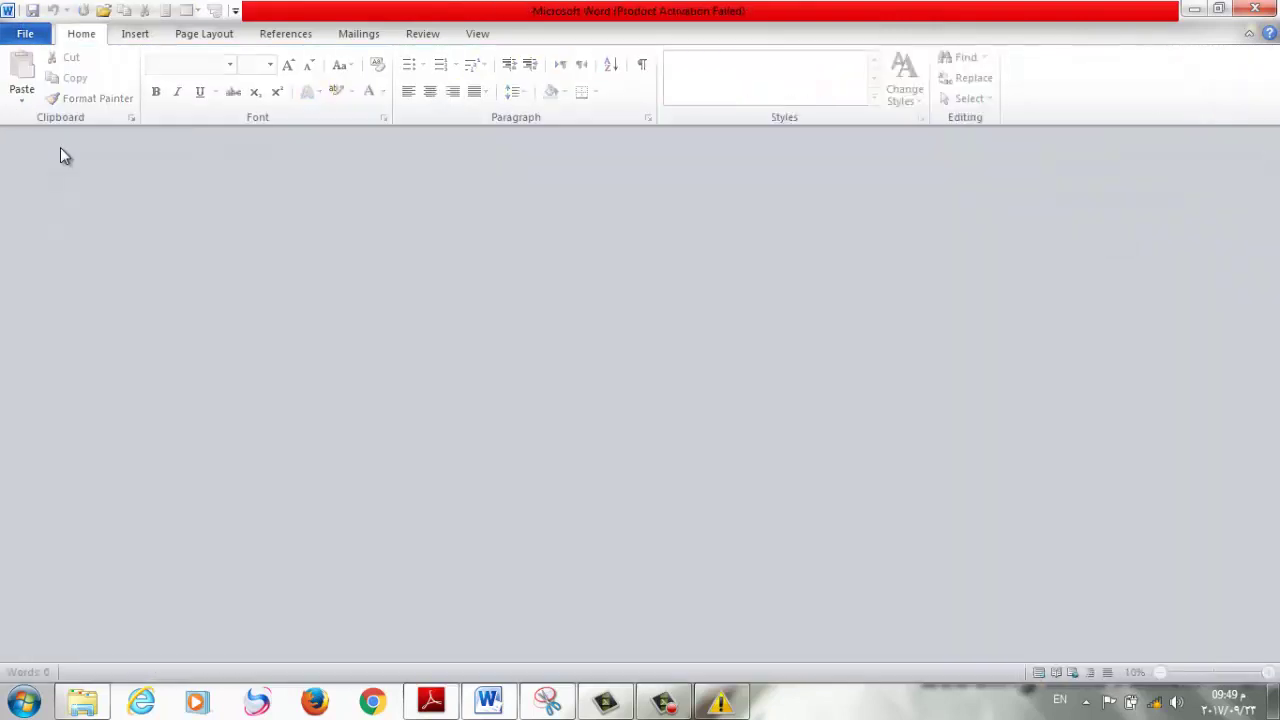
# Cancel the Open dialog again and reopen ICDL Word.docx from Recent.
pyautogui.click(25, 34)
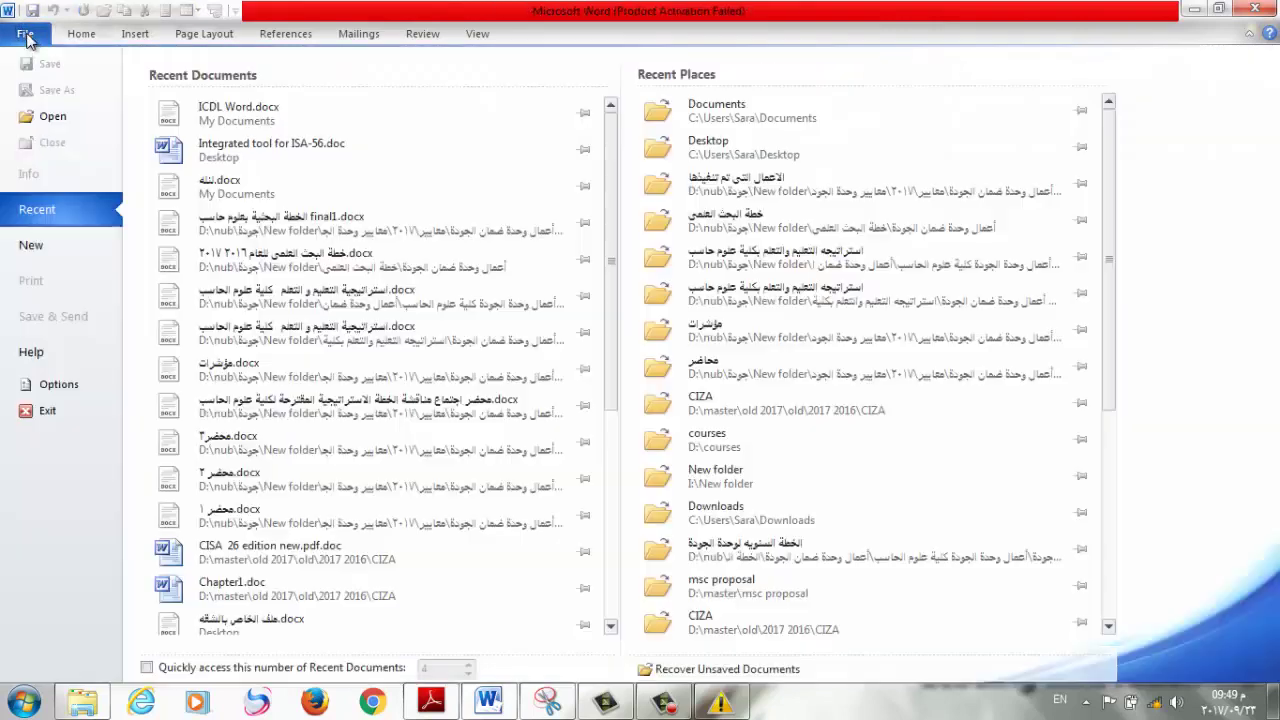
pyautogui.click(50, 116)
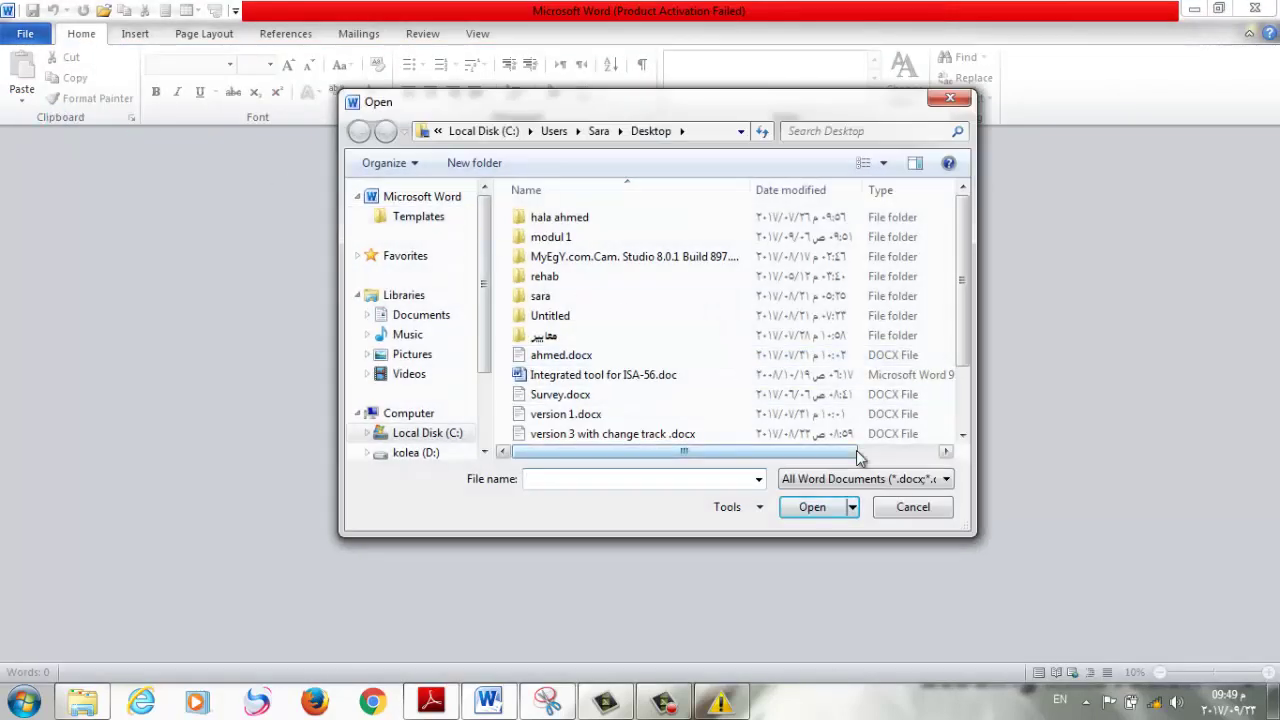
pyautogui.click(893, 507)
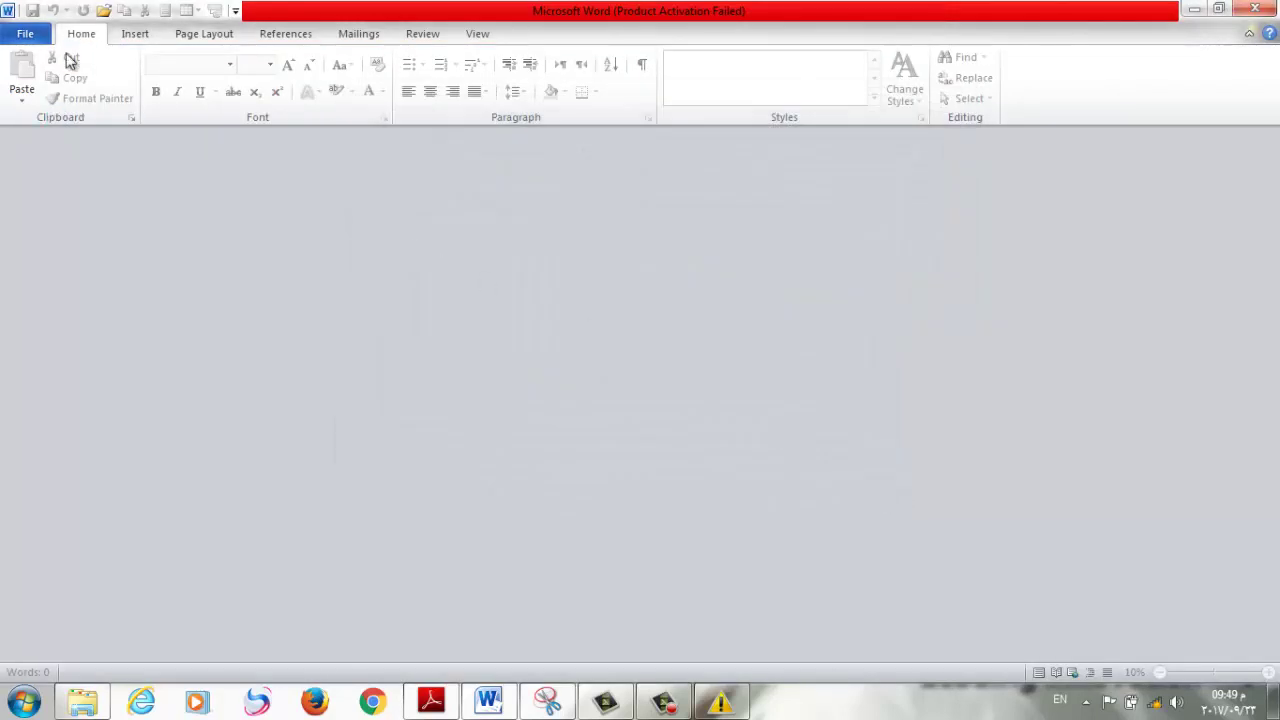
pyautogui.click(25, 35)
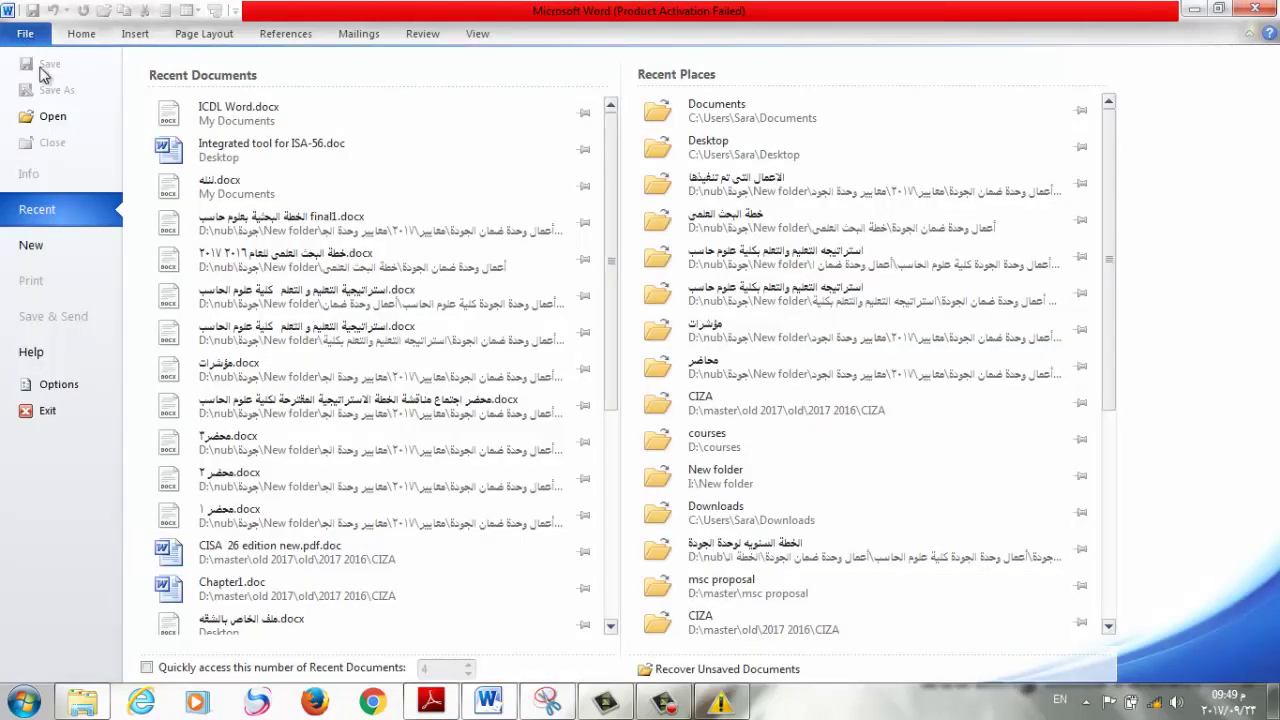
pyautogui.click(242, 114)
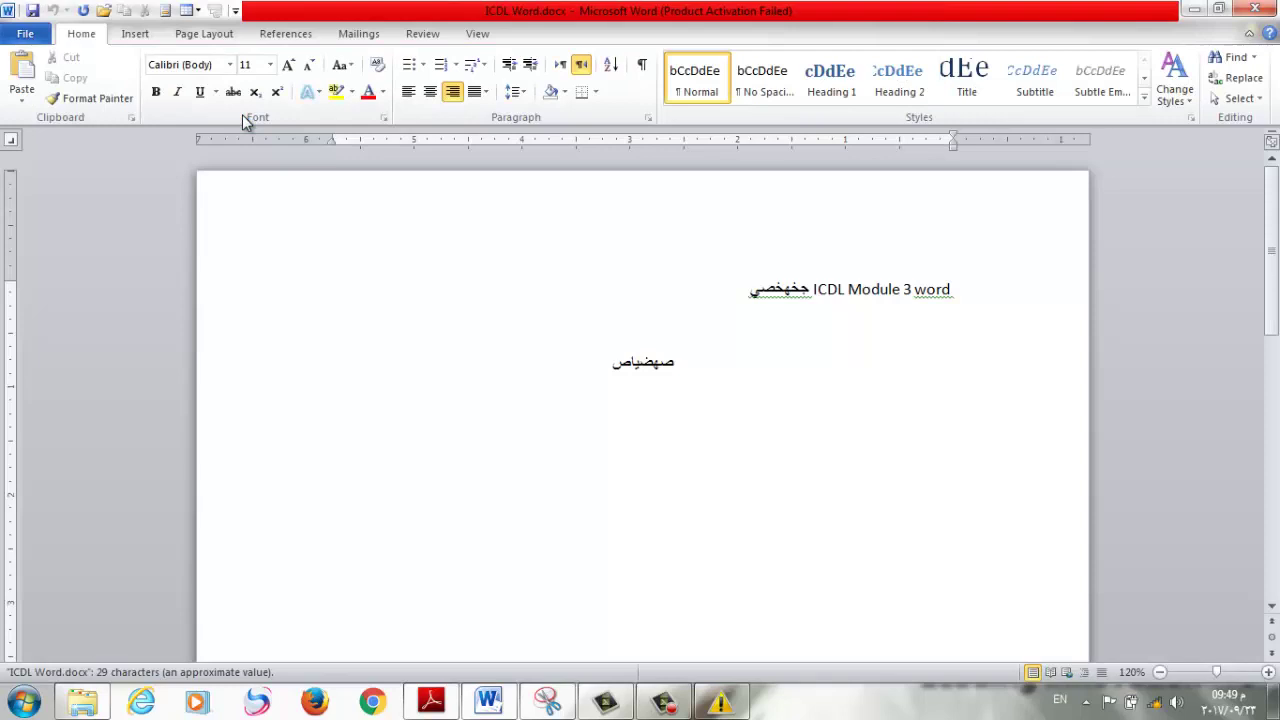
# Save ICDL Word.docx to the root of drive D:, then view its Info page.
pyautogui.click(27, 38)
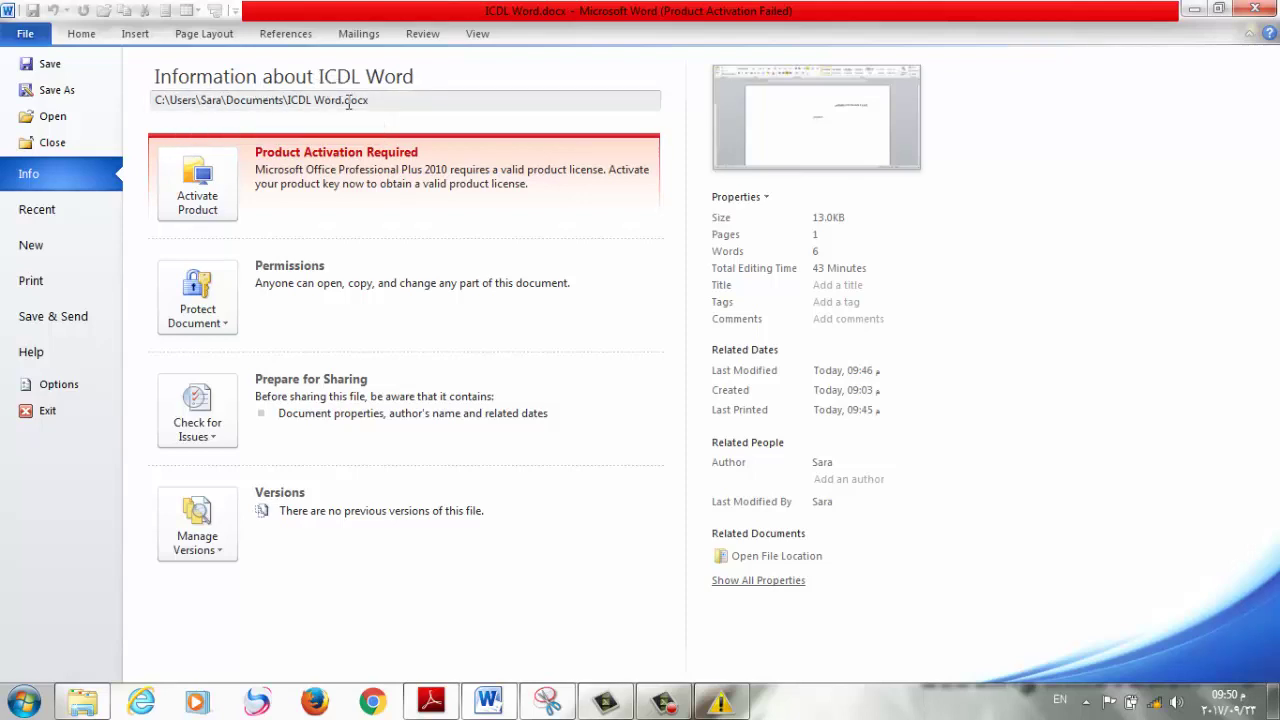
pyautogui.click(55, 91)
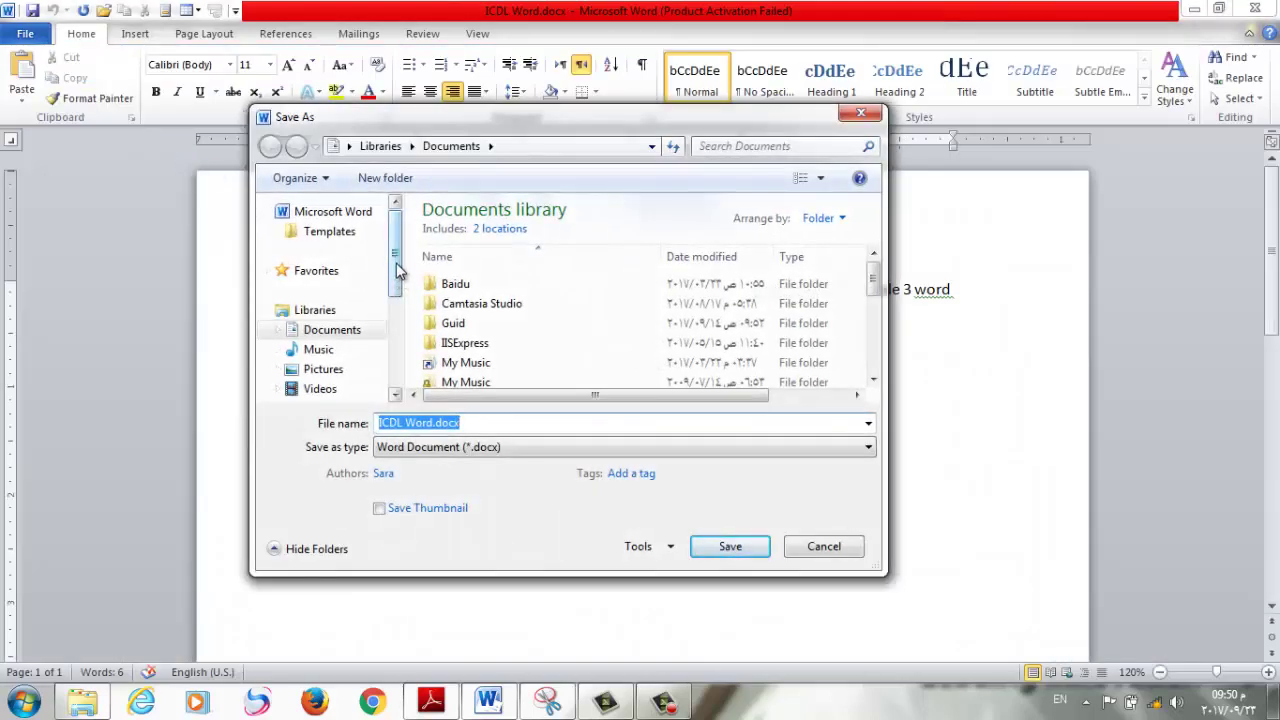
pyautogui.moveTo(396, 270); pyautogui.dragTo(396, 338)
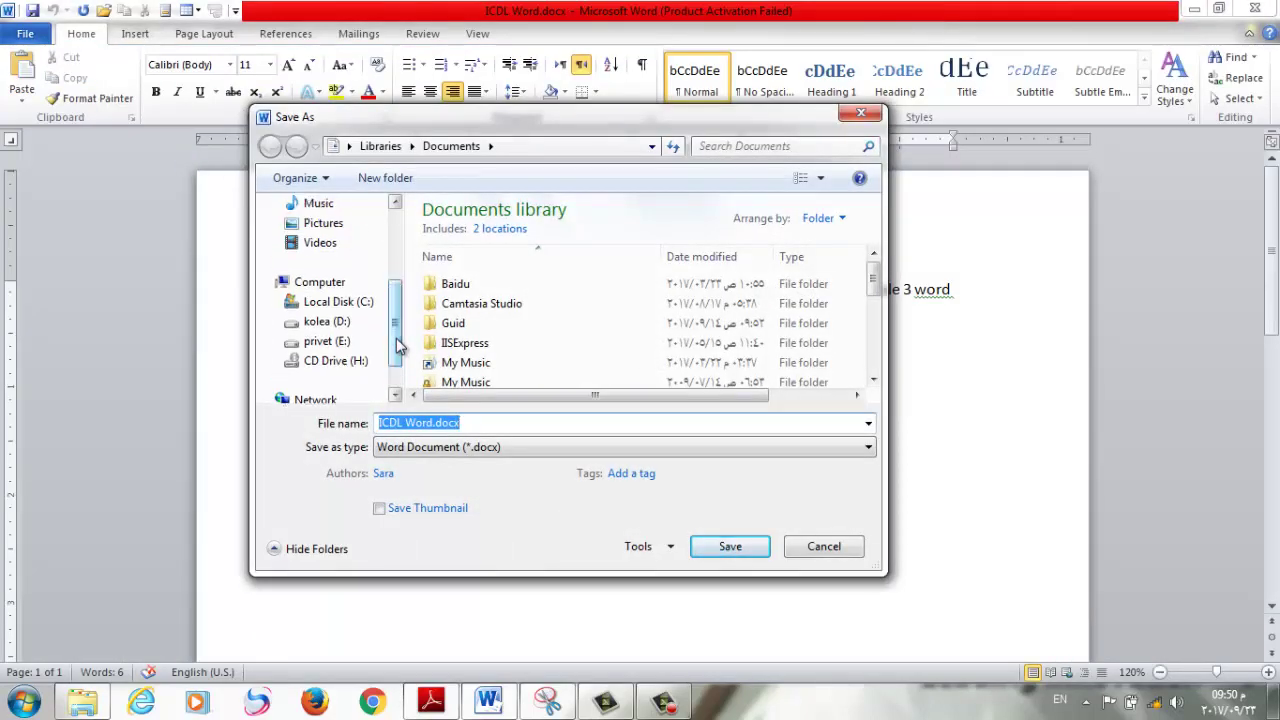
pyautogui.click(330, 321)
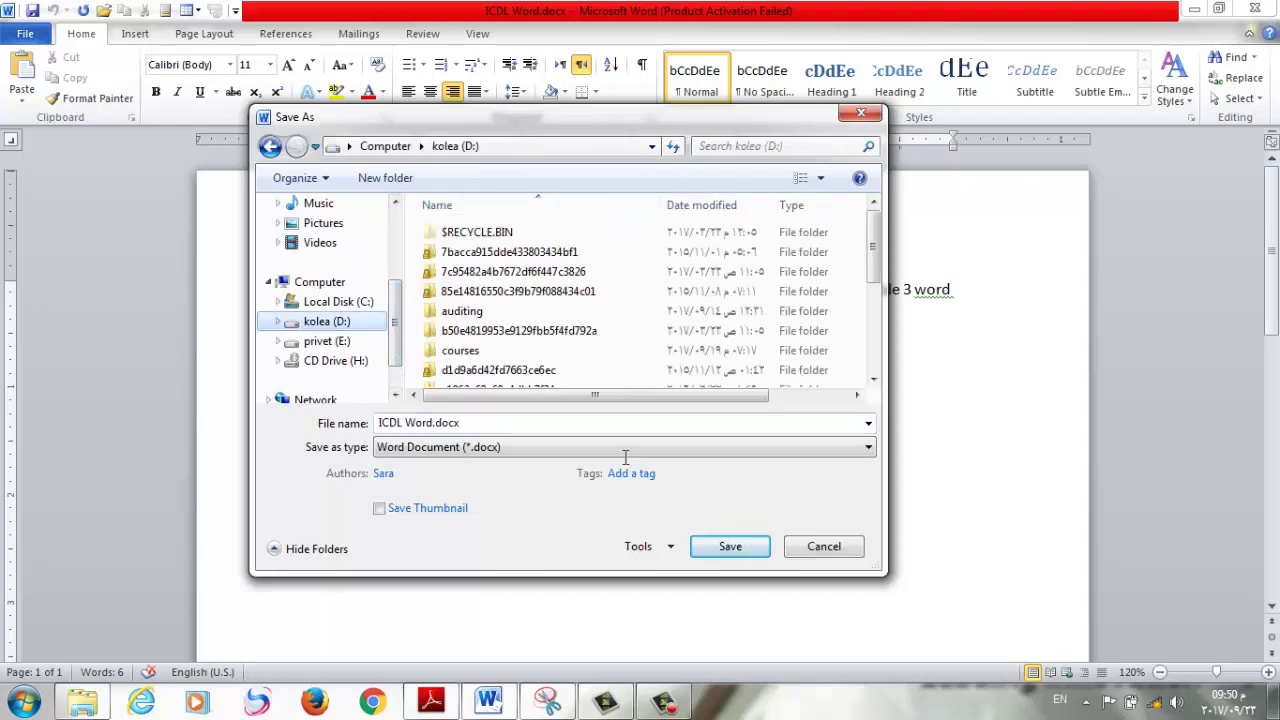
pyautogui.click(745, 550)
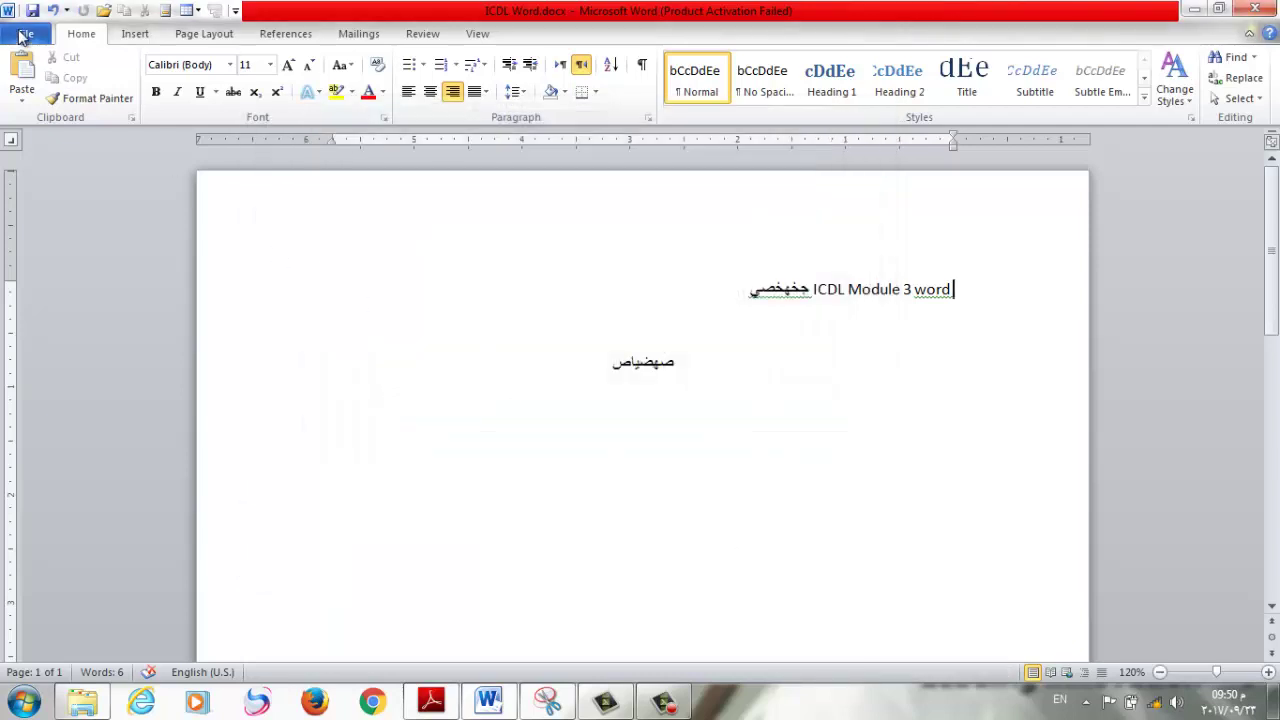
pyautogui.click(25, 33)
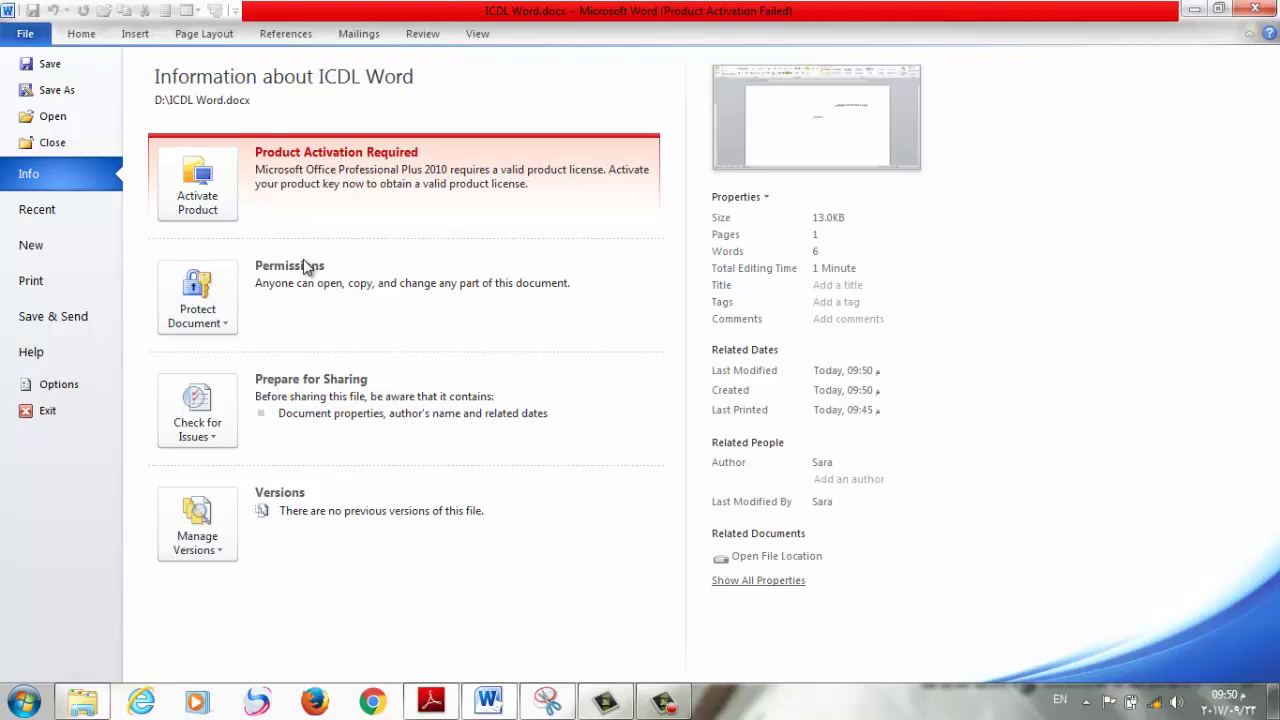
# Show the Recent page and scroll through the Recent Documents list.
pyautogui.click(84, 225)
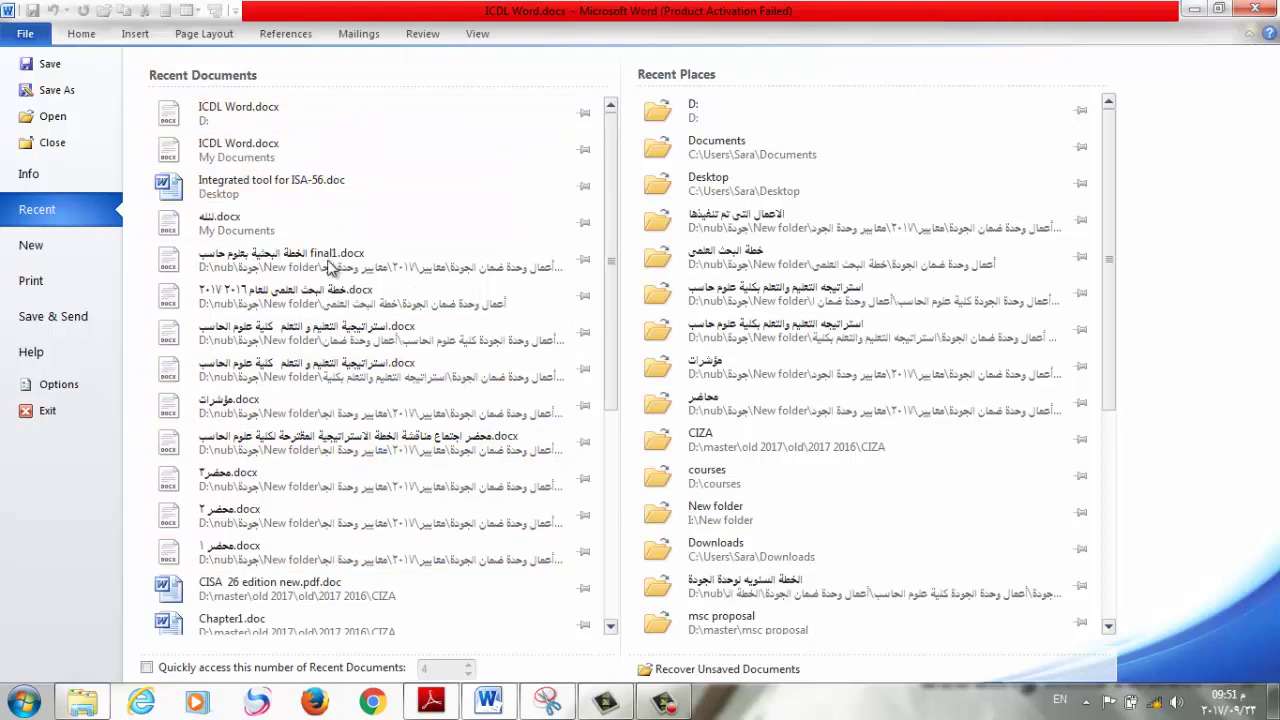
pyautogui.moveTo(614, 263); pyautogui.dragTo(614, 605)
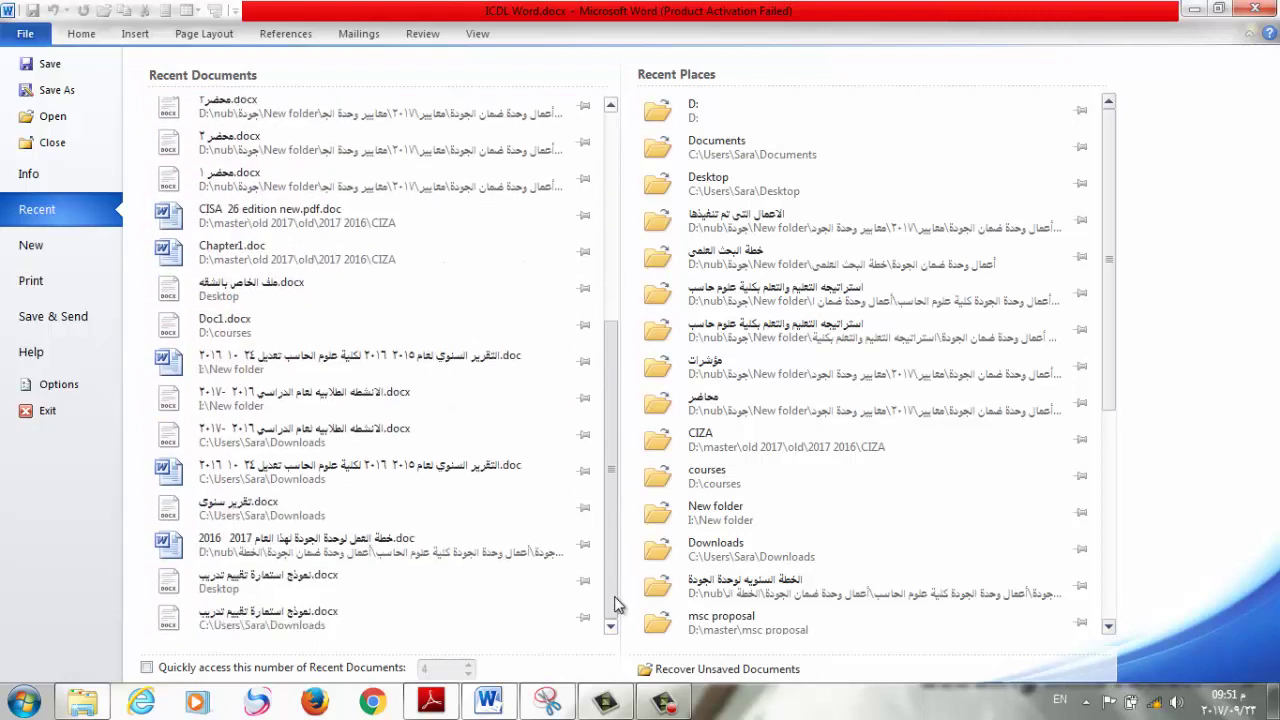
pyautogui.moveTo(614, 430); pyautogui.dragTo(622, 214)
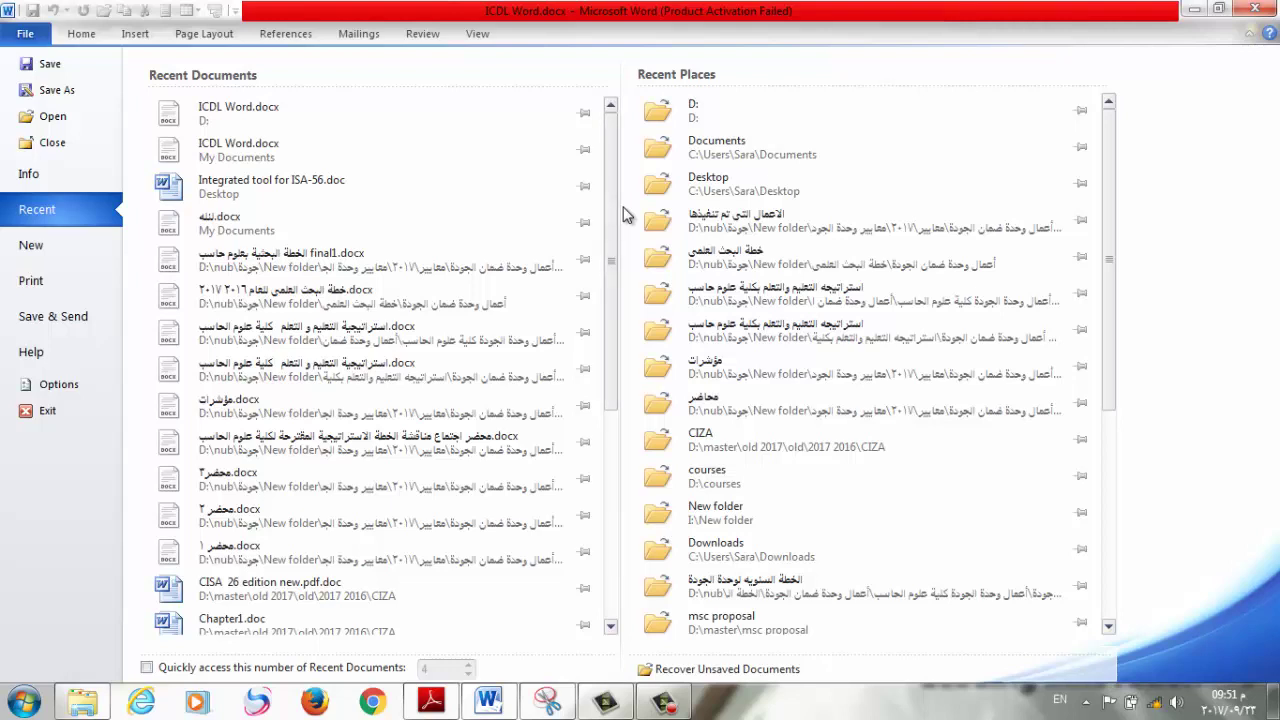
pyautogui.moveTo(608, 227); pyautogui.dragTo(622, 494)
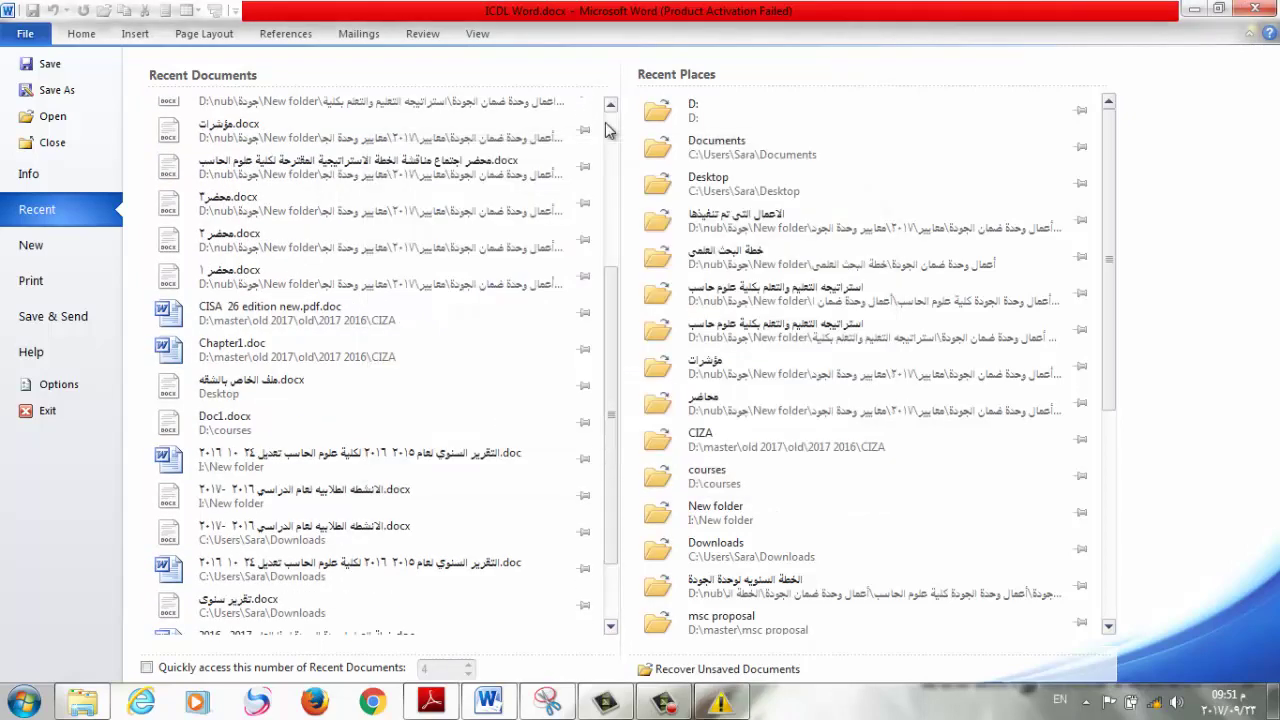
pyautogui.moveTo(614, 362); pyautogui.dragTo(612, 441)
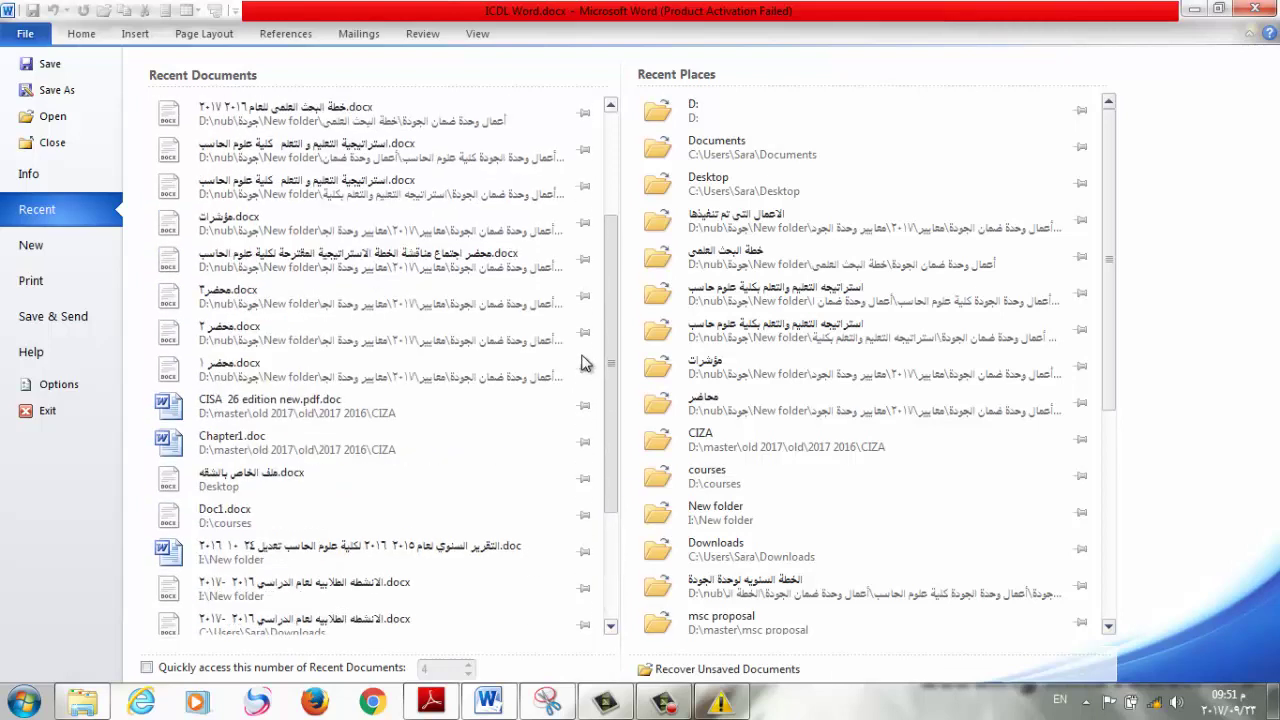
pyautogui.moveTo(612, 474); pyautogui.dragTo(580, 264)
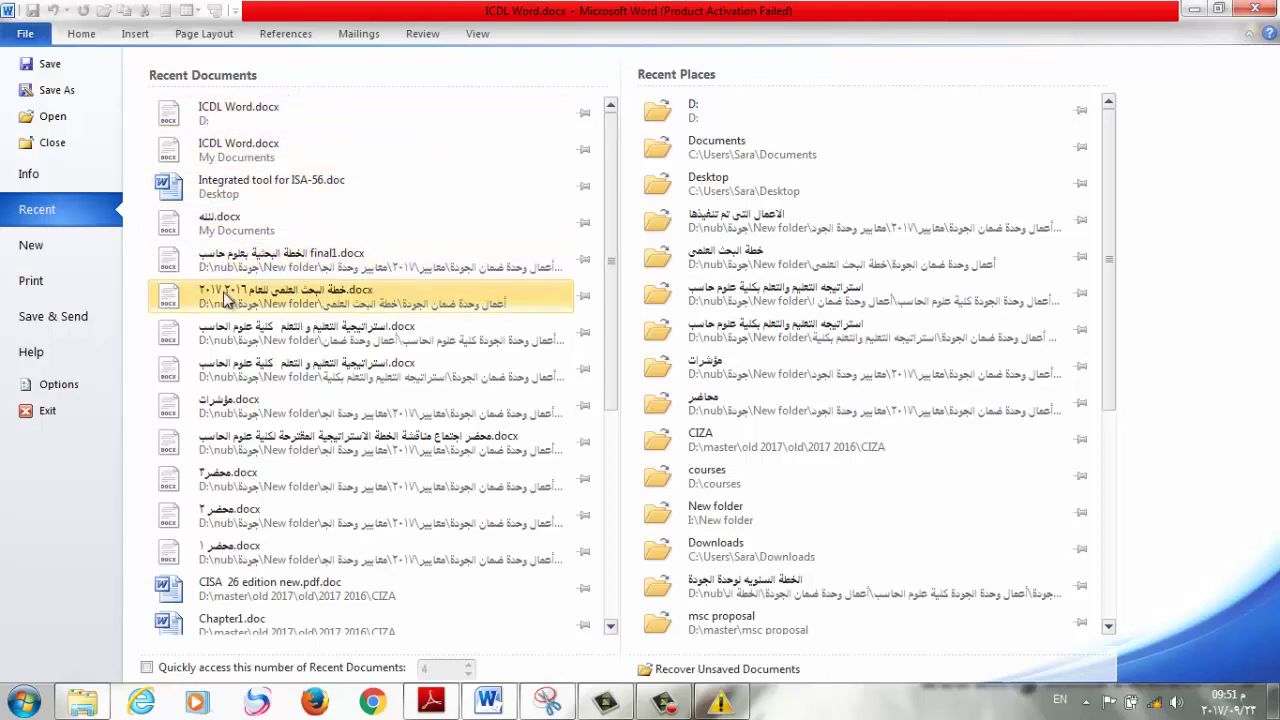
# View the new-document templates in Backstage, then go back to ICDL Word.docx.
pyautogui.click(81, 249)
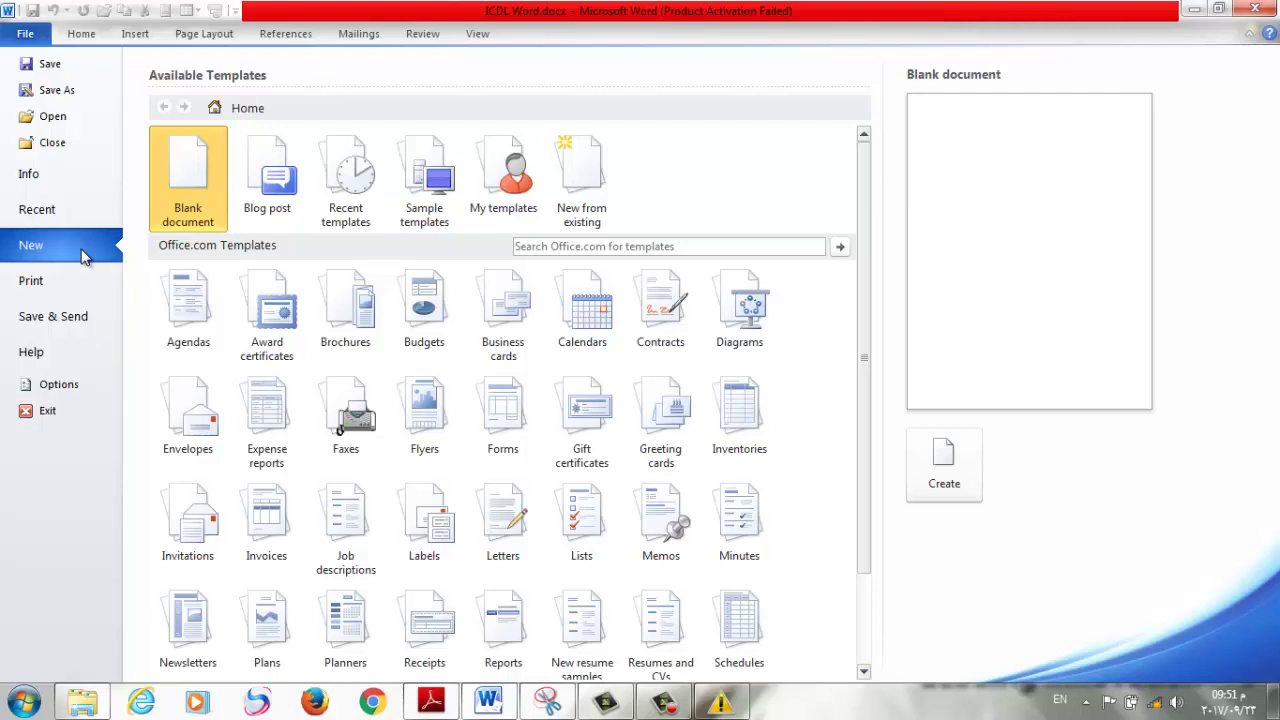
pyautogui.click(24, 35)
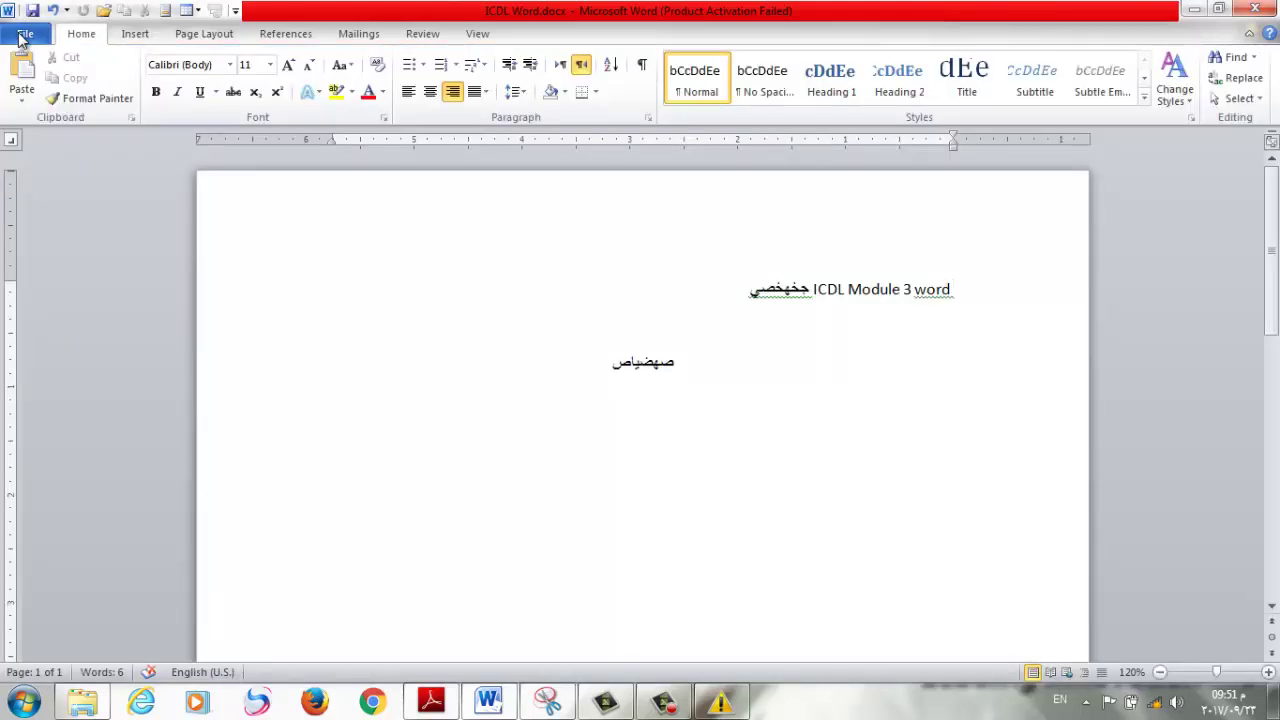
# Launch a second Word window (Document2) from the taskbar, close it, and show ICDL Word's Info page.
pyautogui.click(24, 36)
pyautogui.click(24, 36)
pyautogui.rightClick(492, 706)
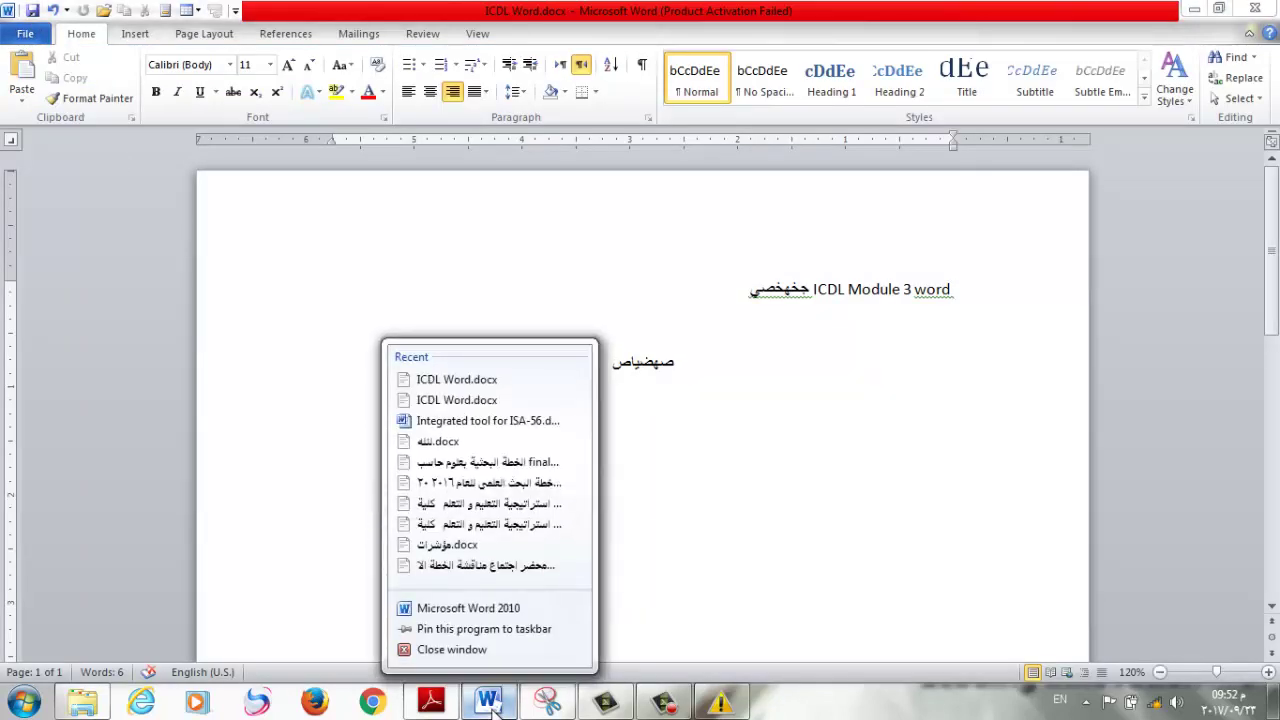
pyautogui.click(488, 608)
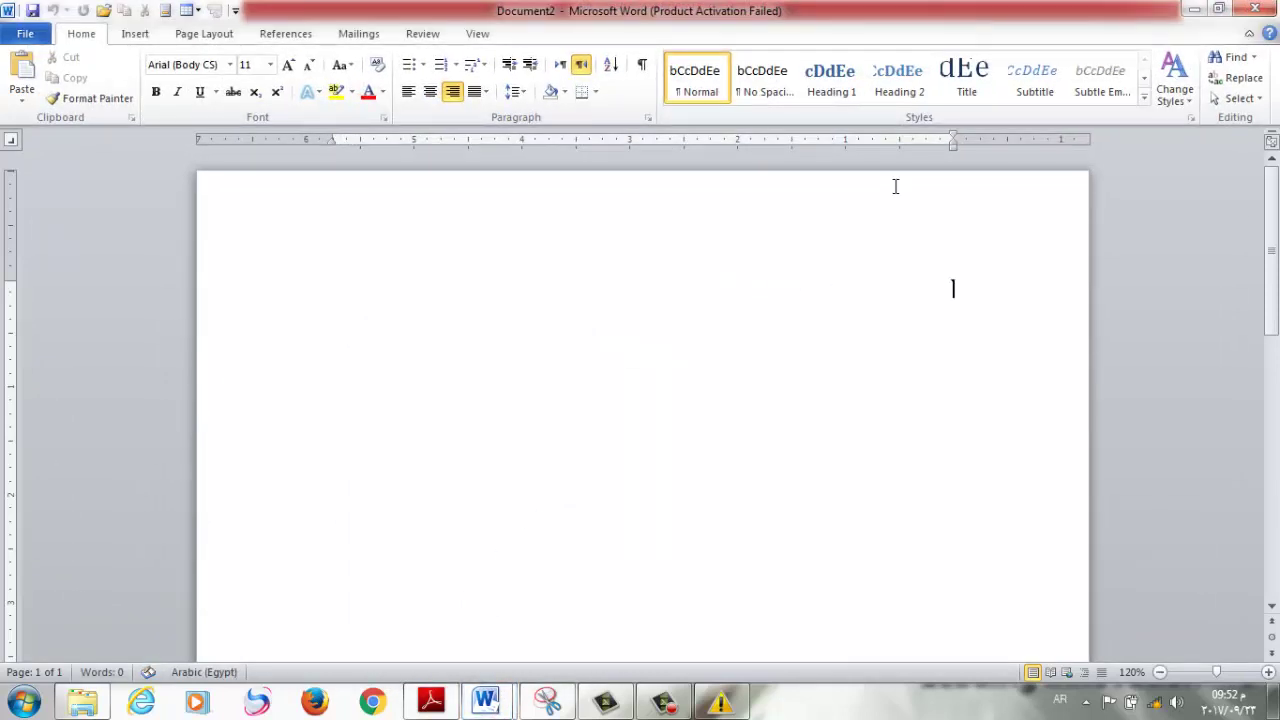
pyautogui.click(1255, 9)
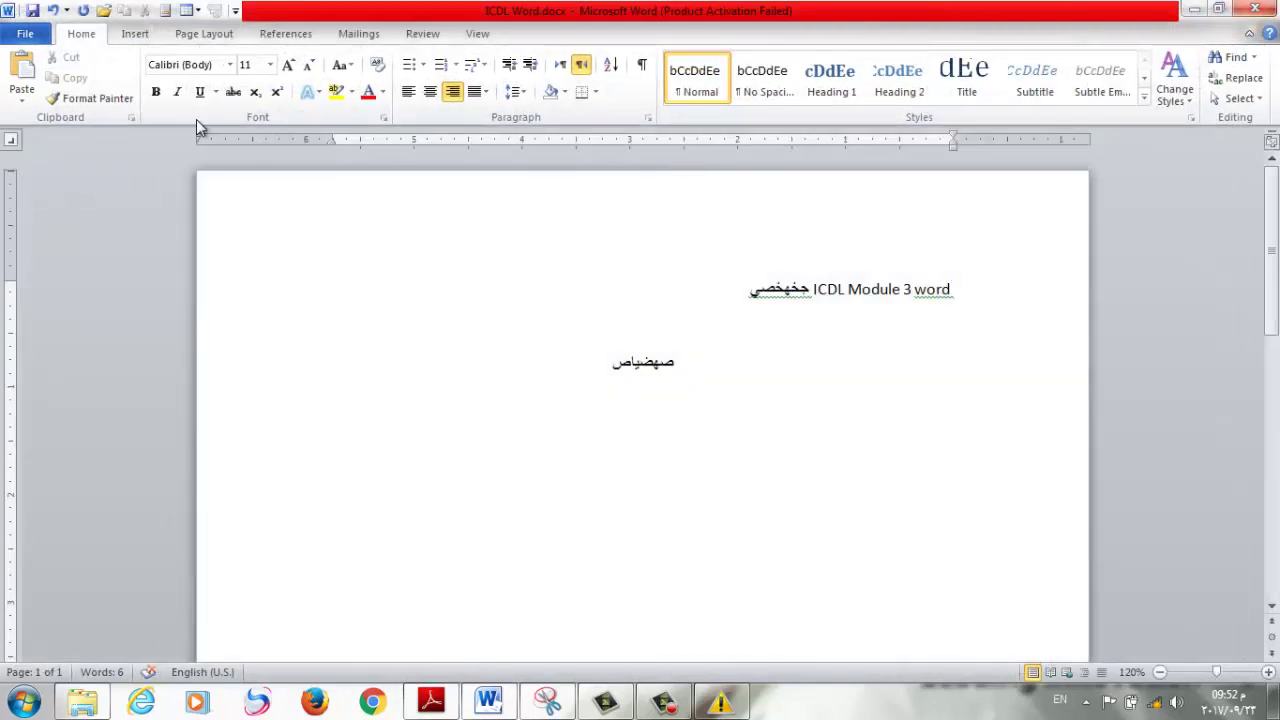
pyautogui.click(27, 34)
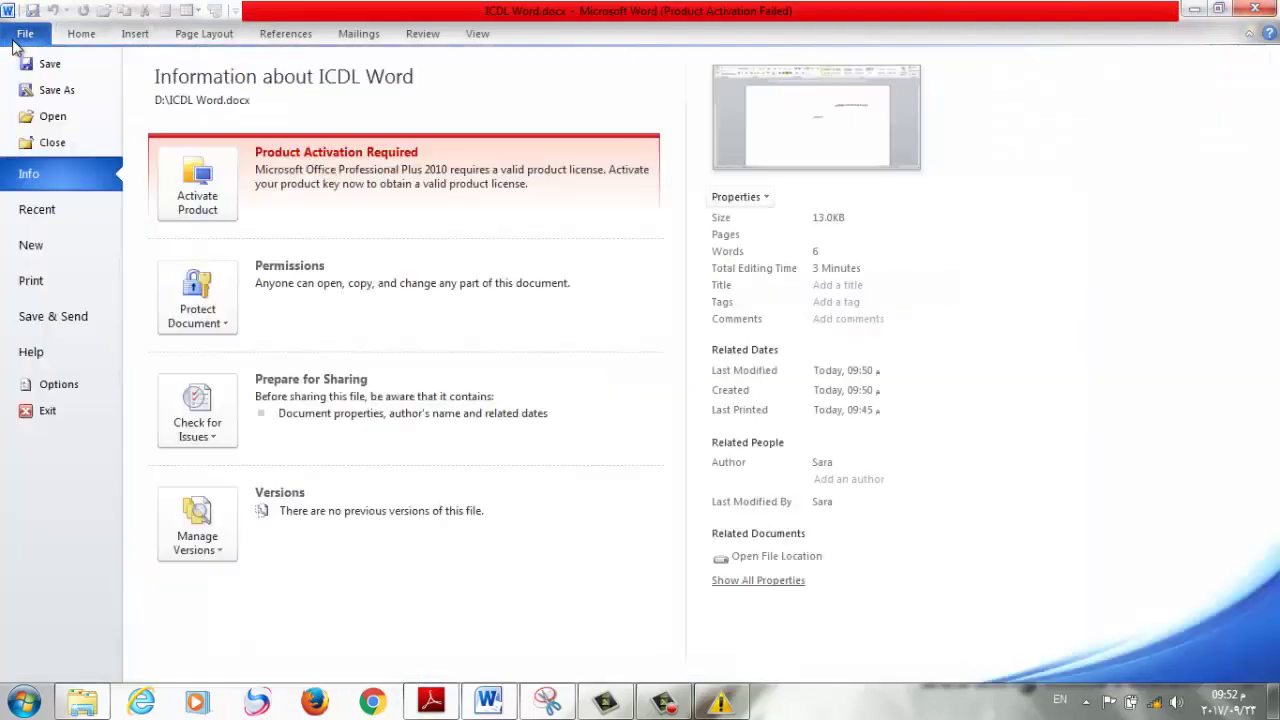
# Close ICDL Word.docx, create blank Document3, and bring up its Available Templates page.
pyautogui.click(51, 142)
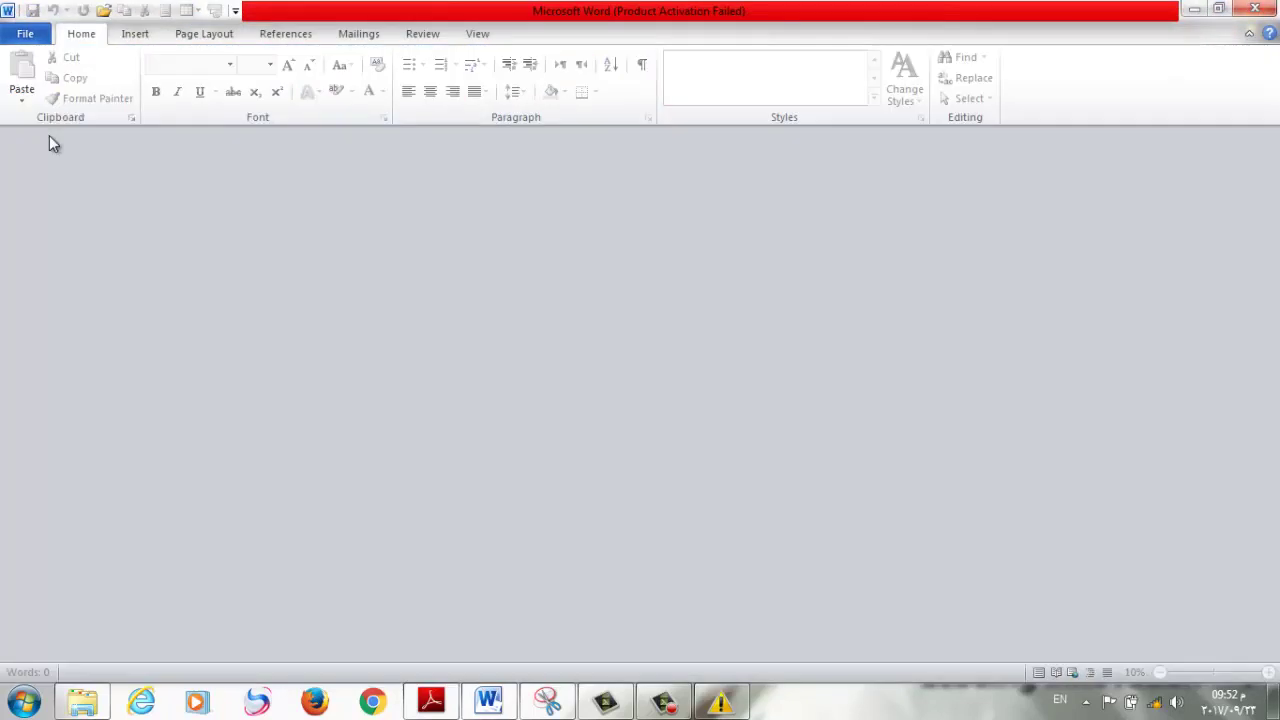
pyautogui.click(25, 35)
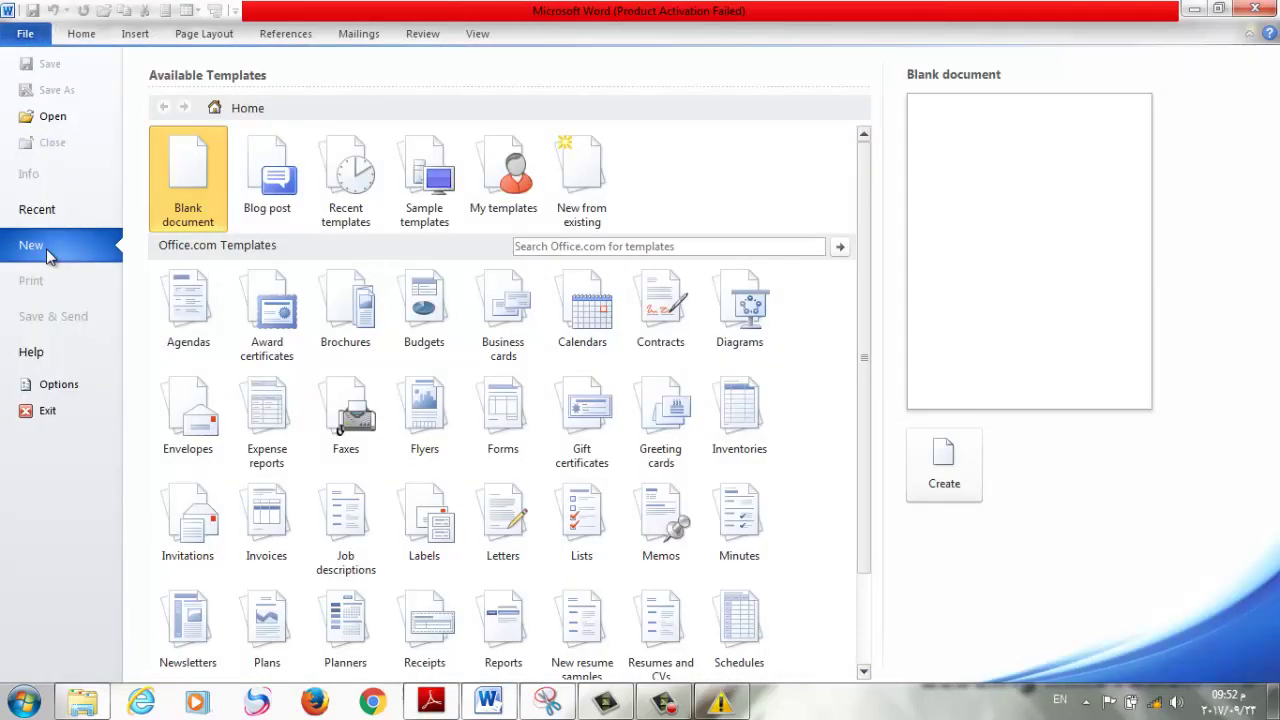
pyautogui.click(185, 192)
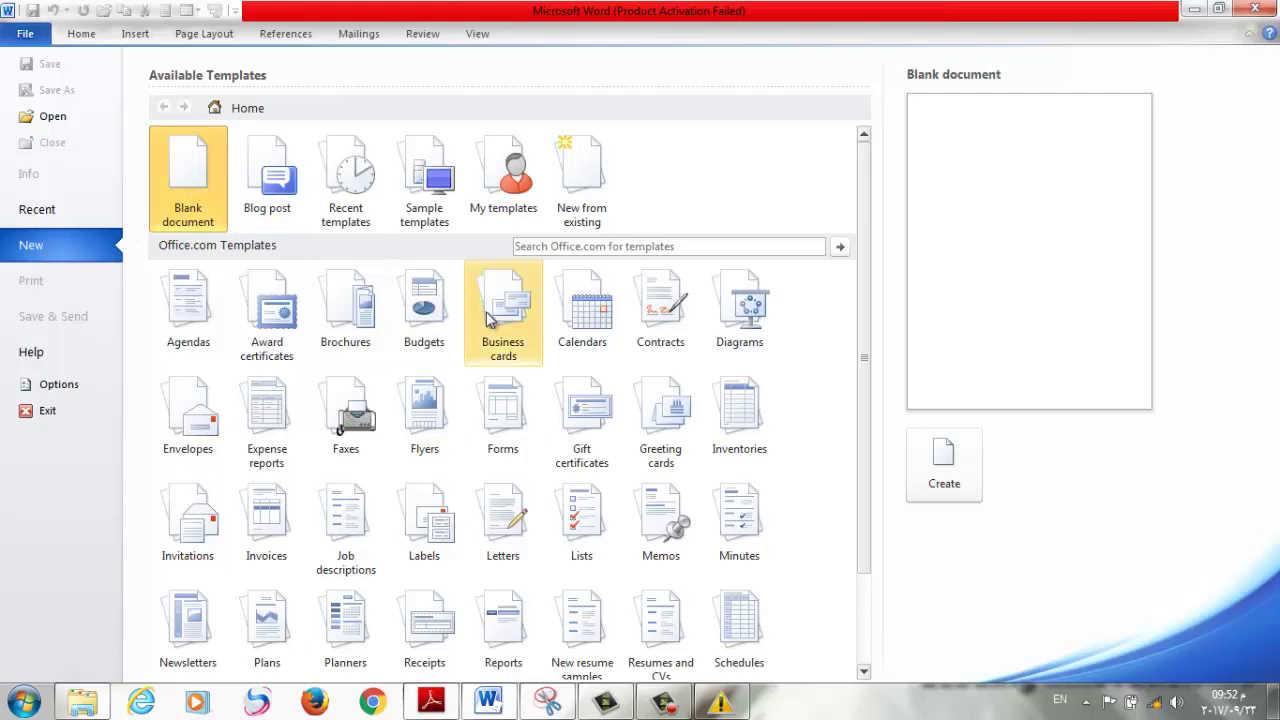
pyautogui.click(951, 476)
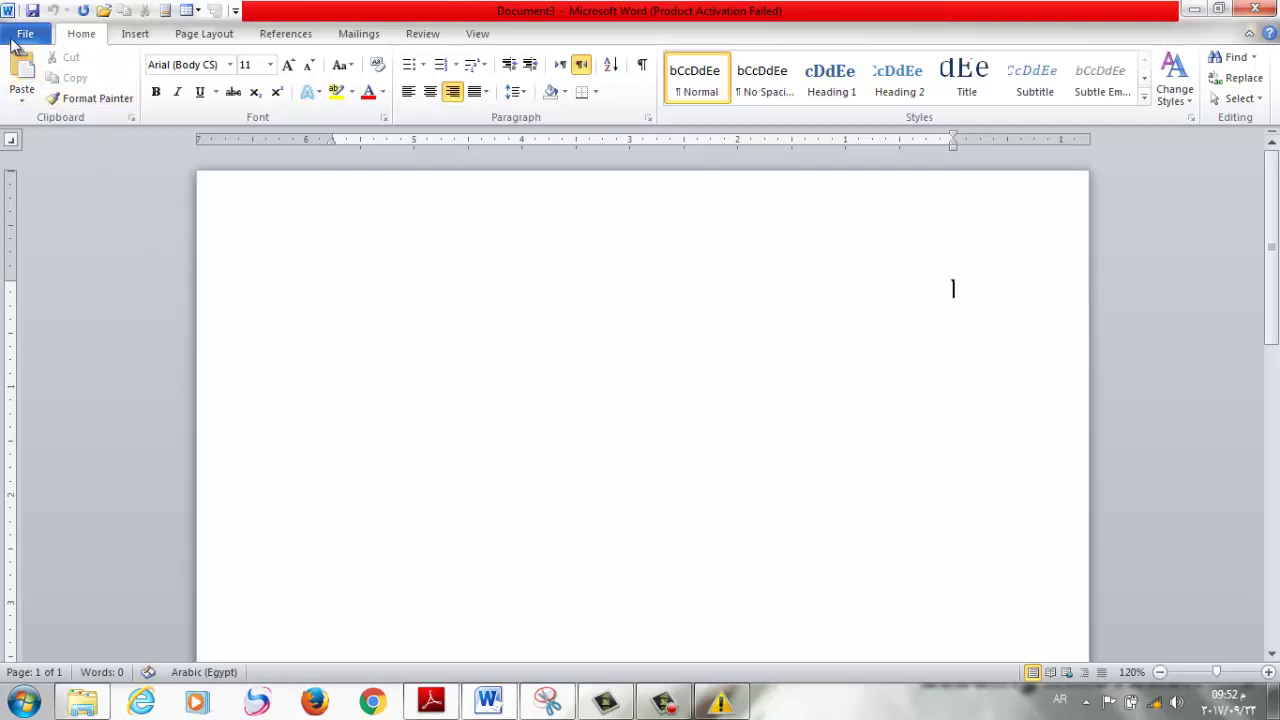
pyautogui.click(25, 33)
pyautogui.click(43, 251)
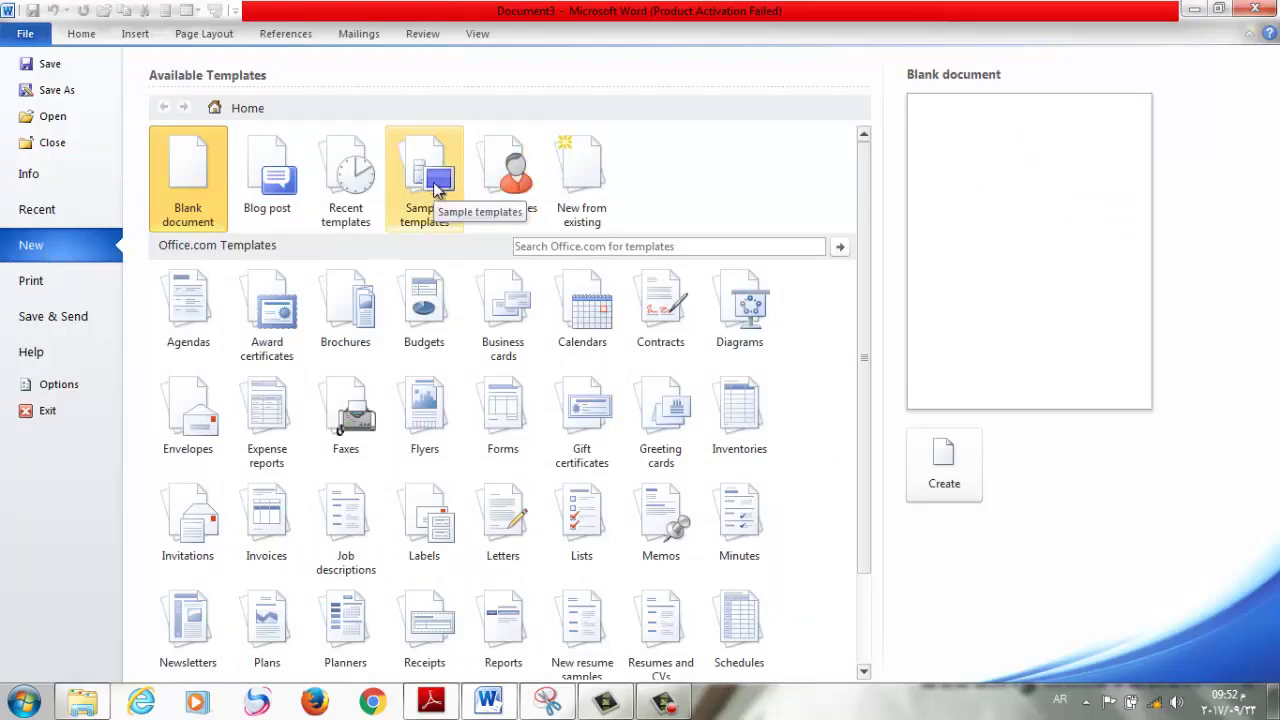
# Create Document4 from the Essential Report sample template.
pyautogui.click(437, 190)
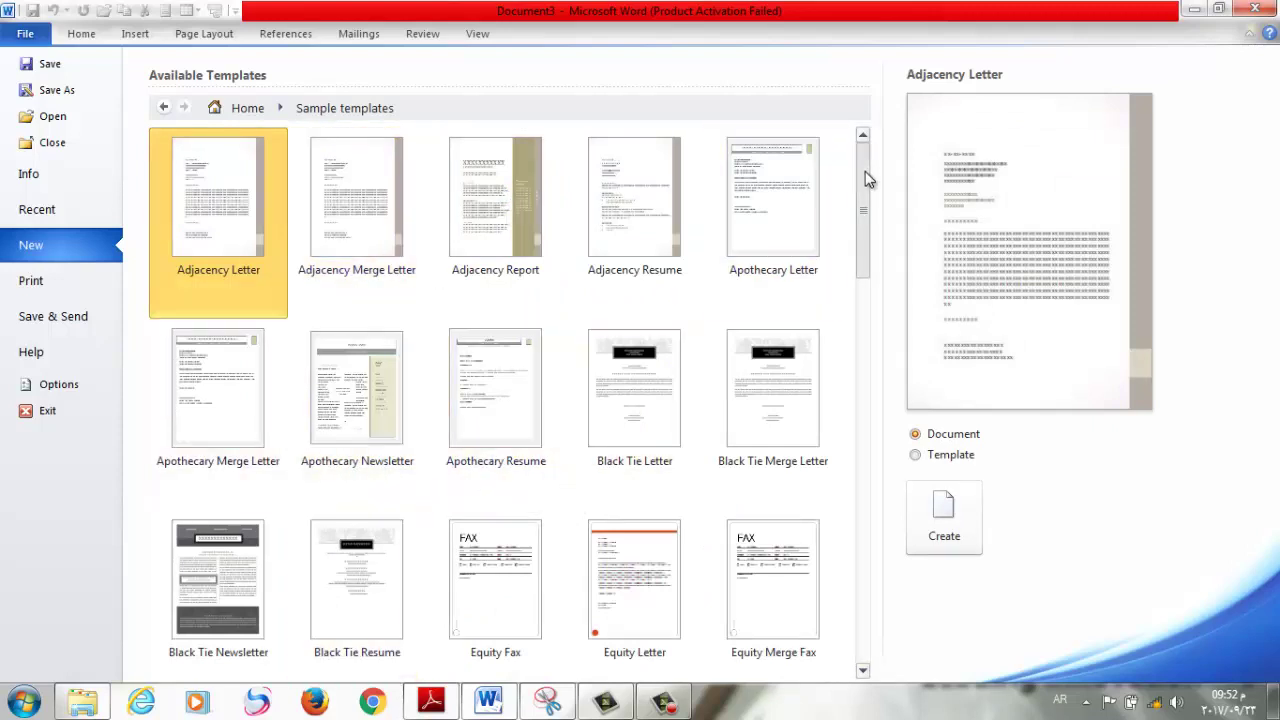
pyautogui.moveTo(865, 172); pyautogui.dragTo(860, 337)
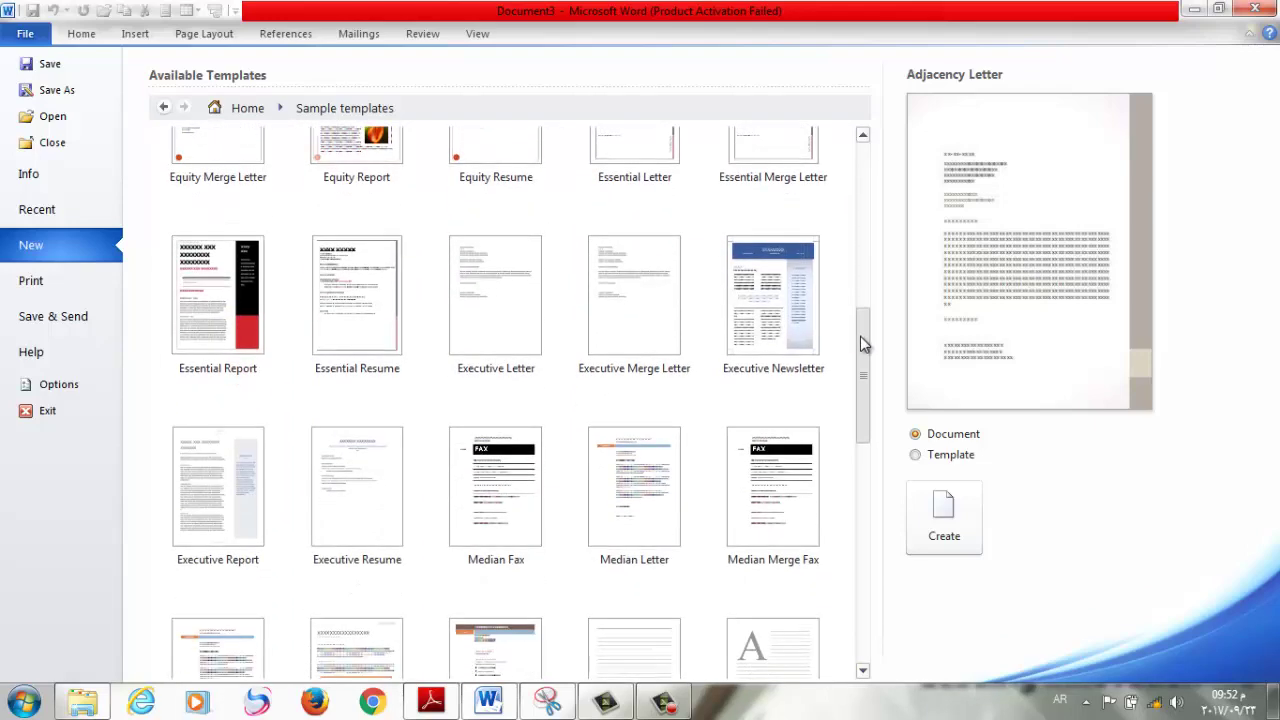
pyautogui.click(218, 295)
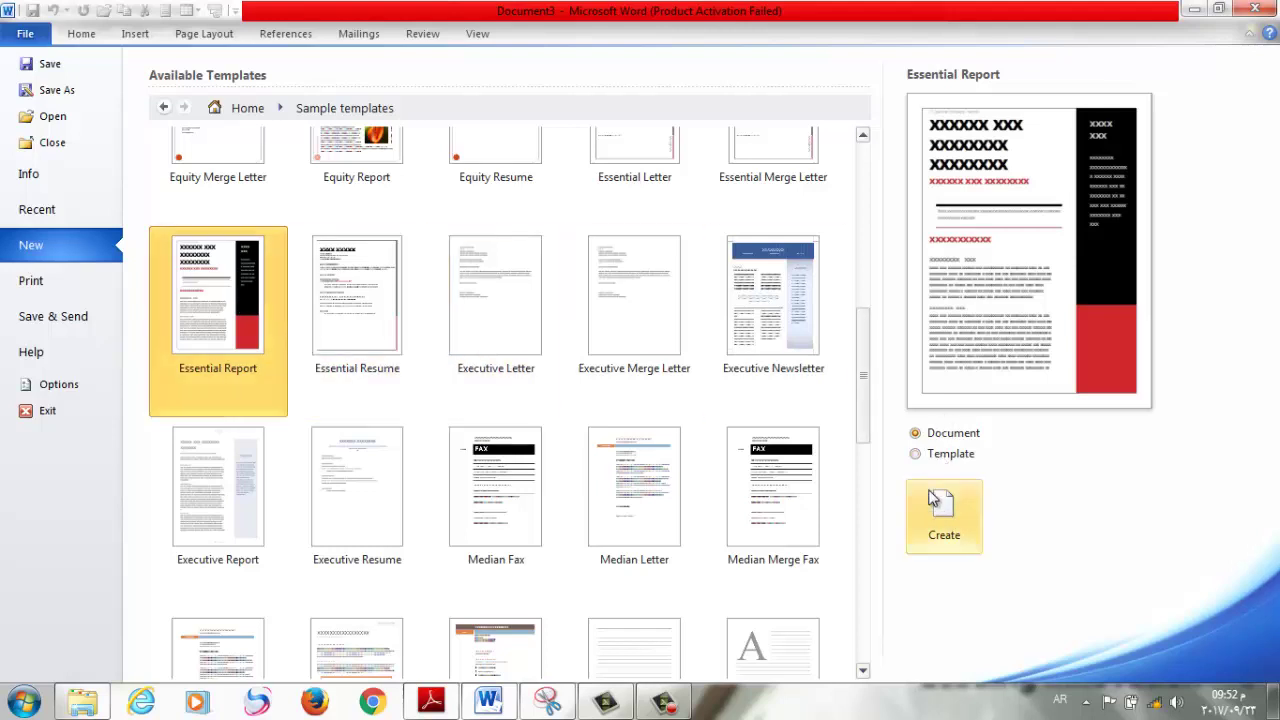
pyautogui.click(945, 535)
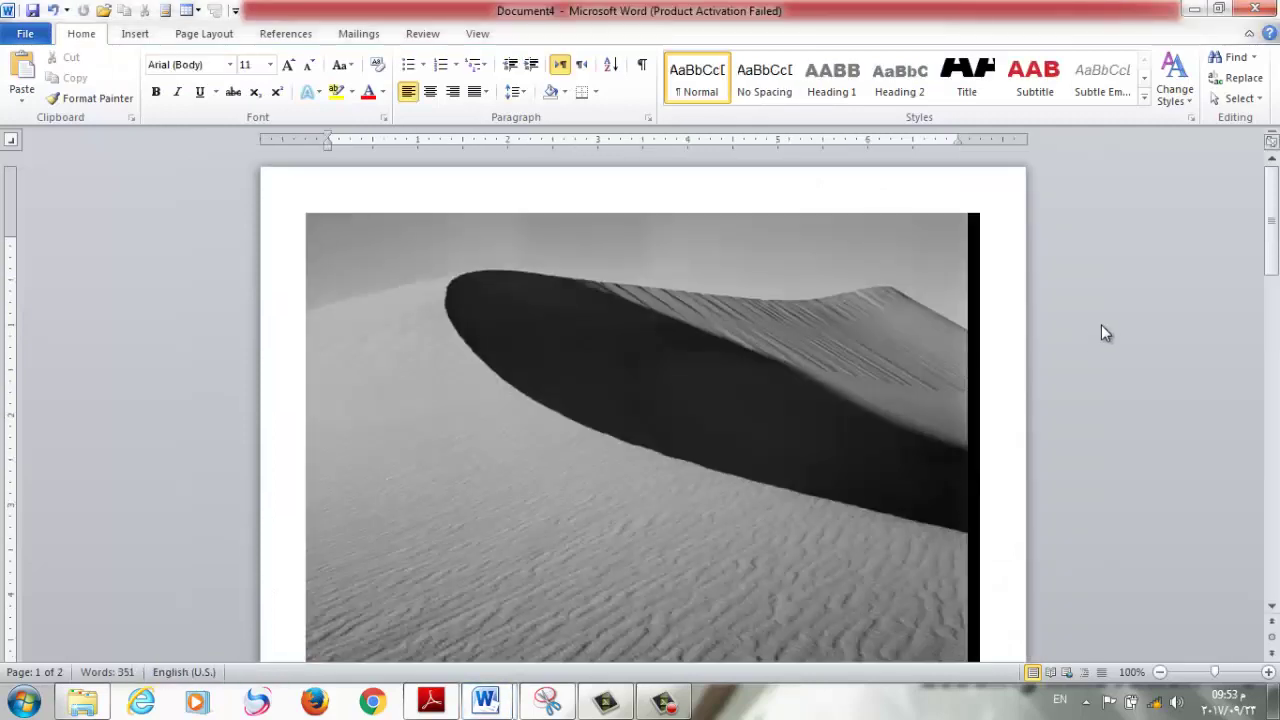
# Type into the cover's title placeholder, then delete the text so the title is empty.
pyautogui.moveTo(1272, 255); pyautogui.dragTo(1276, 390)
pyautogui.click(459, 255)
pyautogui.write('J')
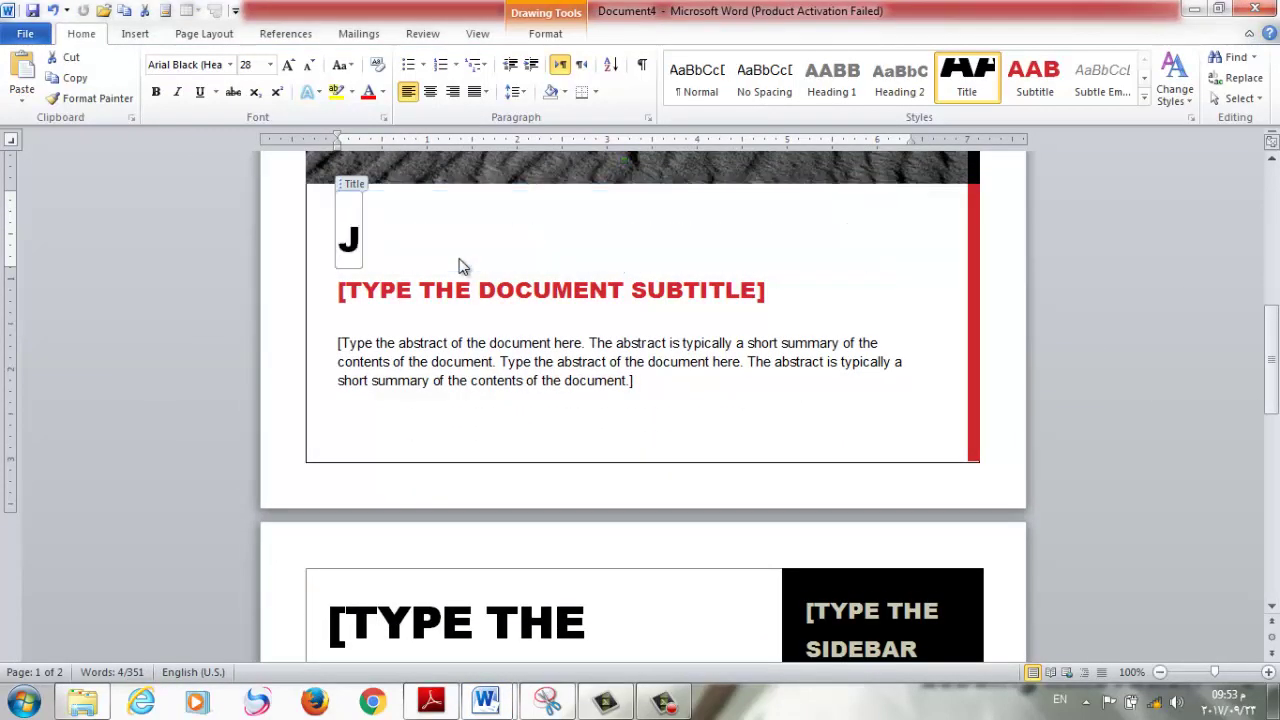
pyautogui.write('ERGMKR')
pyautogui.press('BackSpace')
pyautogui.press('BackSpace')
pyautogui.press('BackSpace')
pyautogui.press('BackSpace')
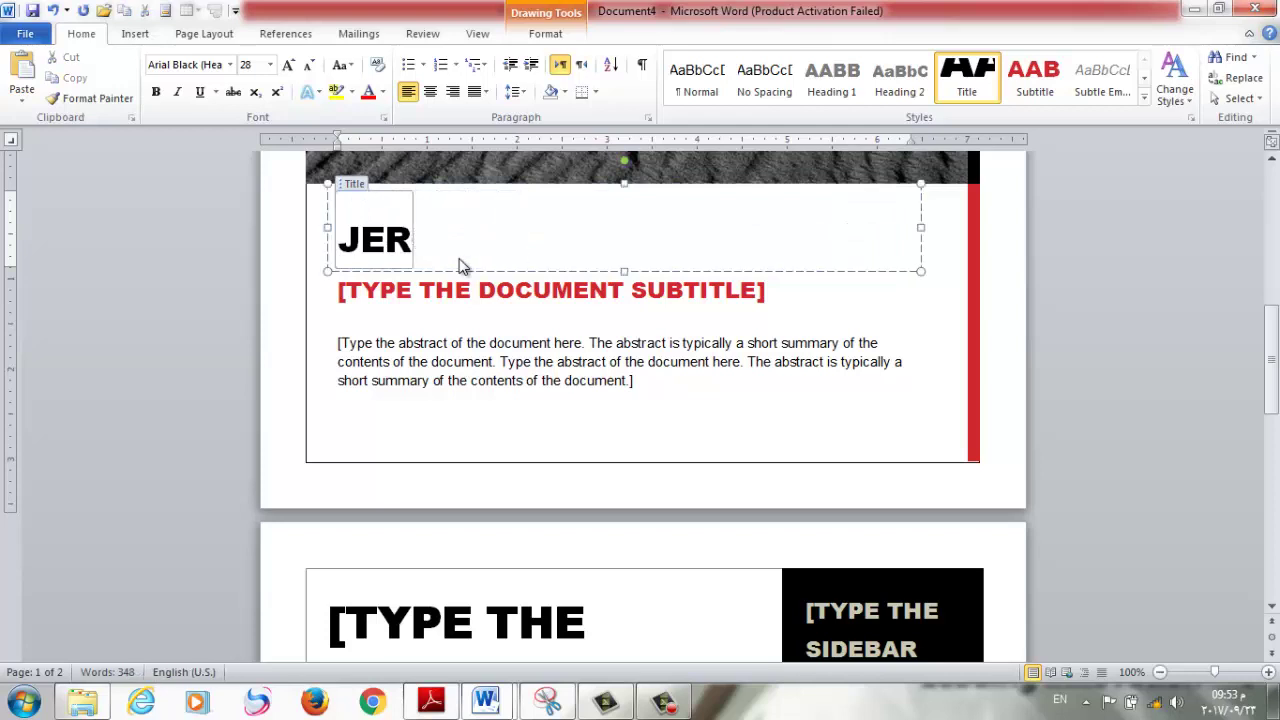
pyautogui.press('BackSpace')
pyautogui.press('BackSpace')
pyautogui.press('BackSpace')
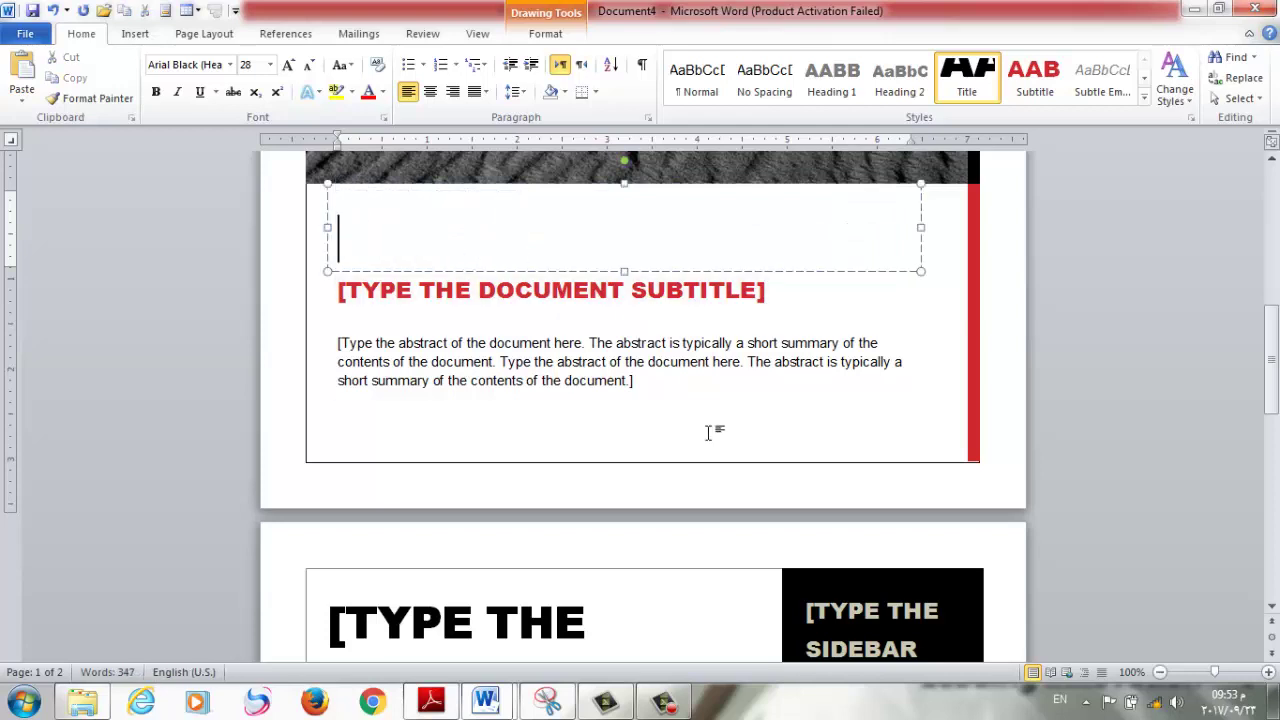
pyautogui.click(366, 300)
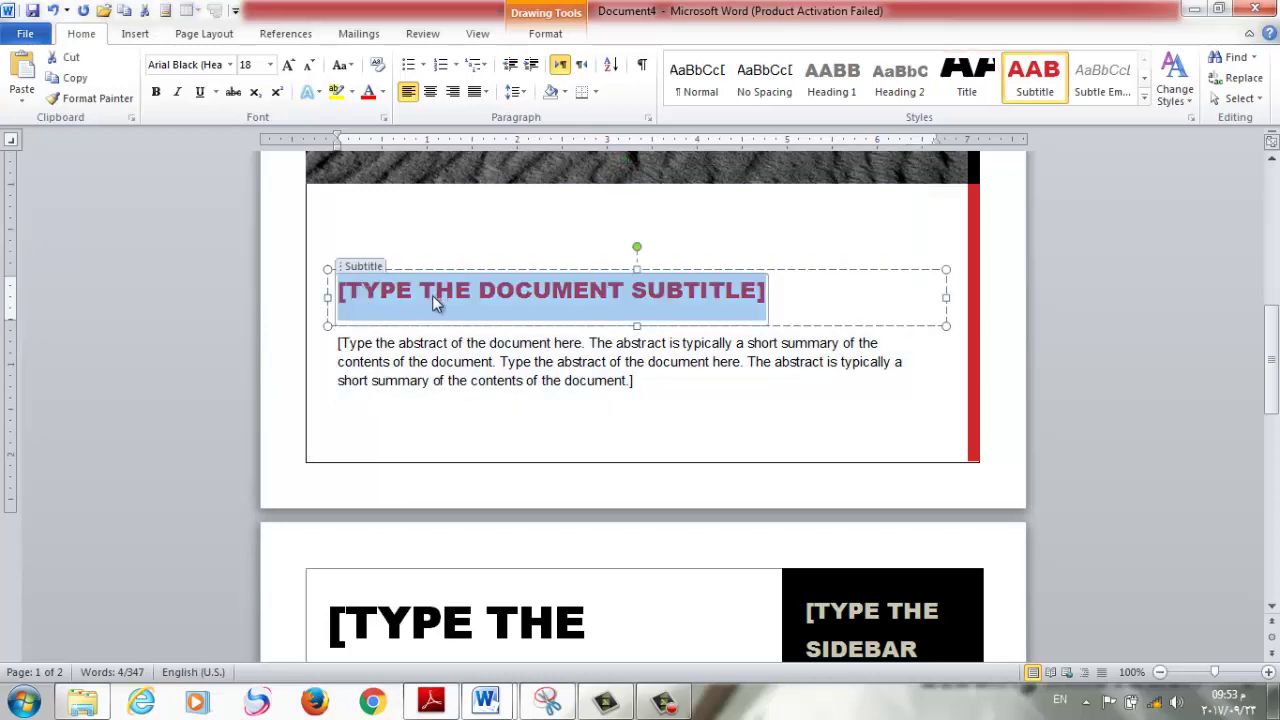
pyautogui.click(395, 242)
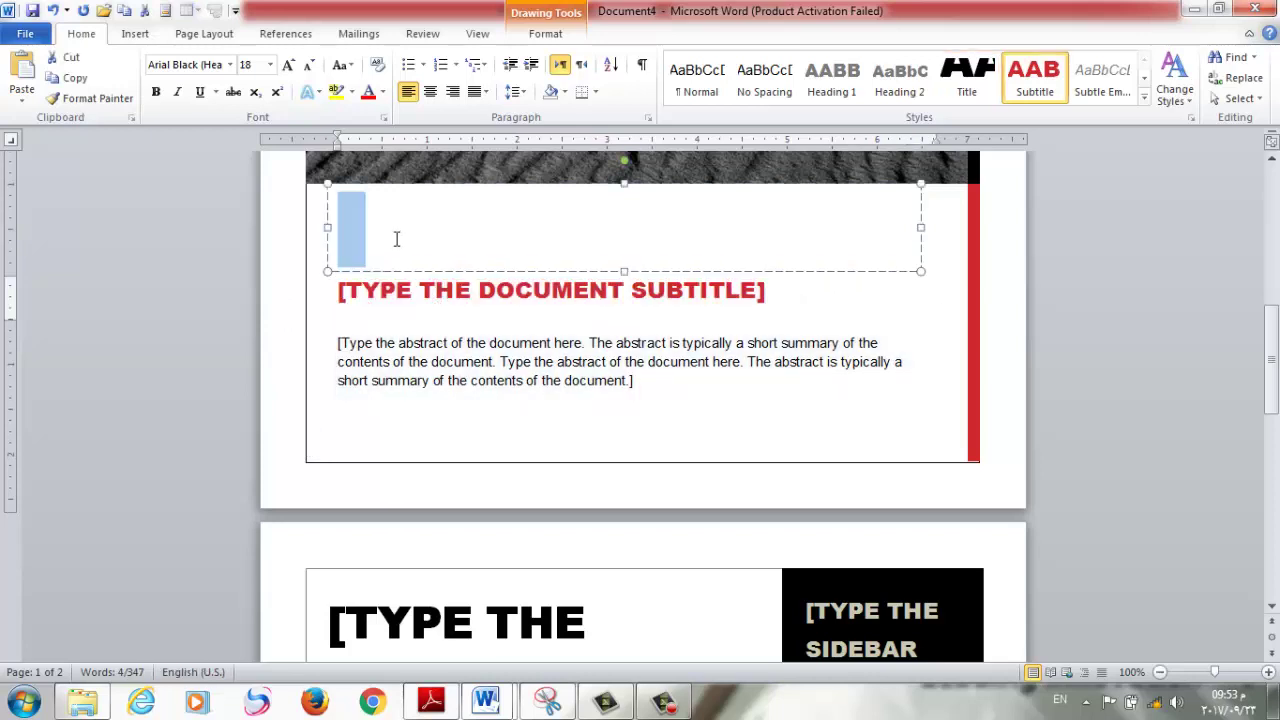
# Select the abstract placeholder, then view the desert cover picture's context menu without choosing anything.
pyautogui.click(400, 290)
pyautogui.click(403, 350)
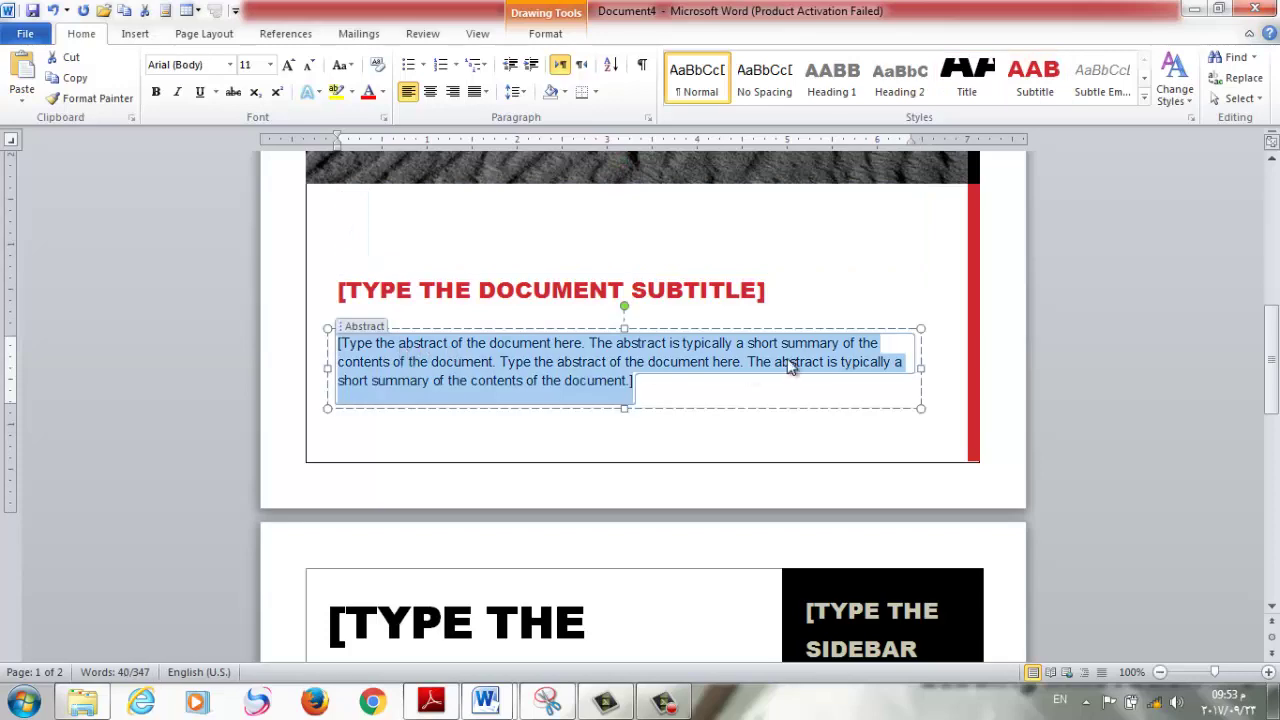
pyautogui.moveTo(1275, 360)
pyautogui.mouseDown()
pyautogui.moveTo(1276, 437)
pyautogui.moveTo(1272, 238)
pyautogui.mouseUp()
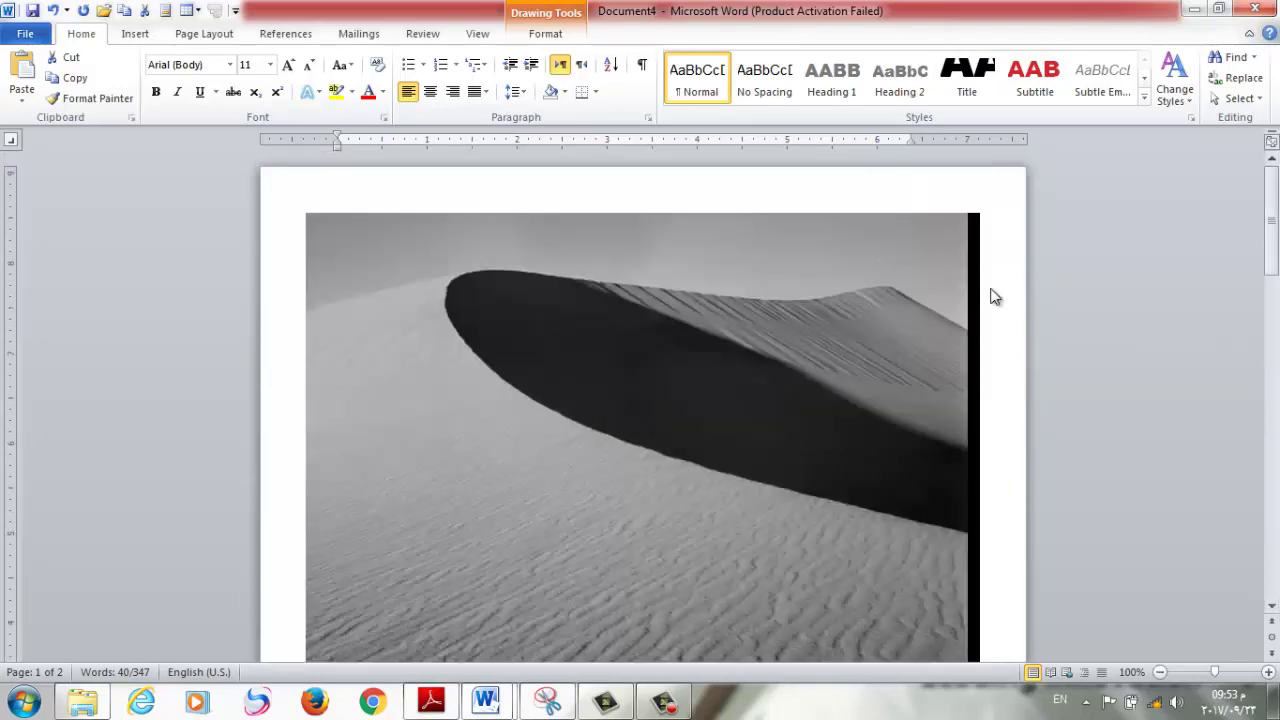
pyautogui.click(777, 428)
pyautogui.rightClick(628, 404)
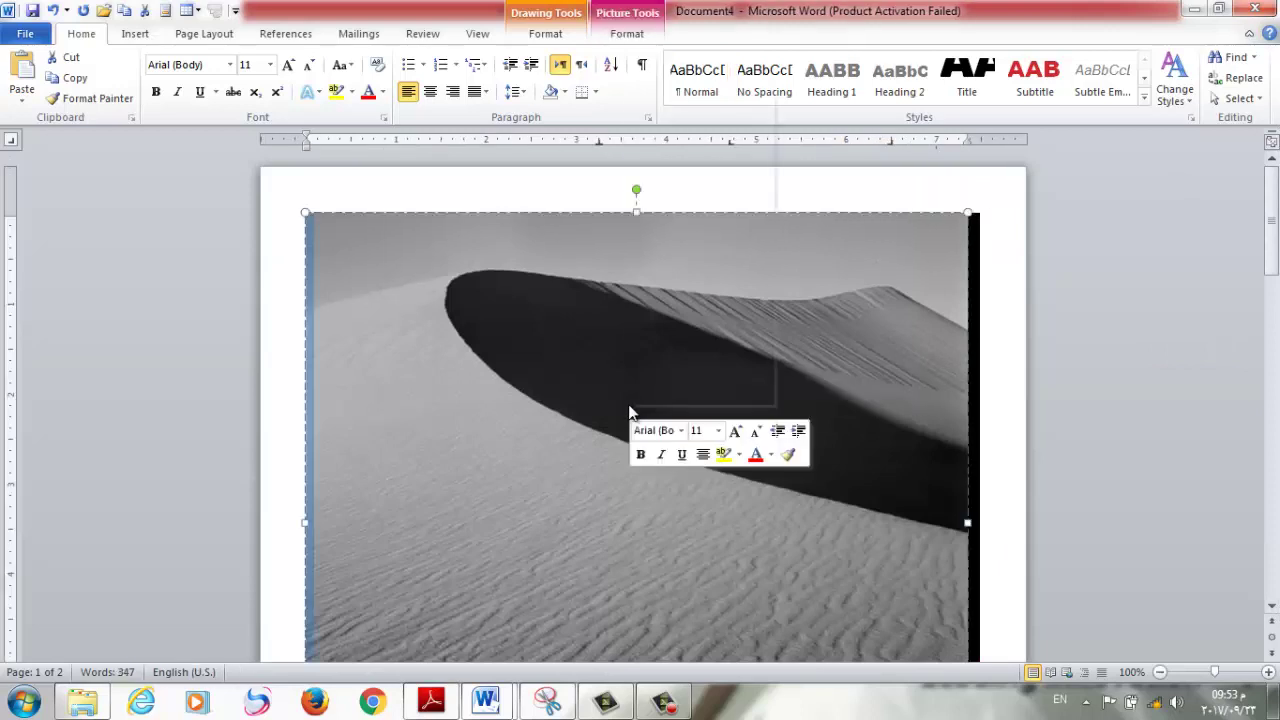
pyautogui.click(545, 393)
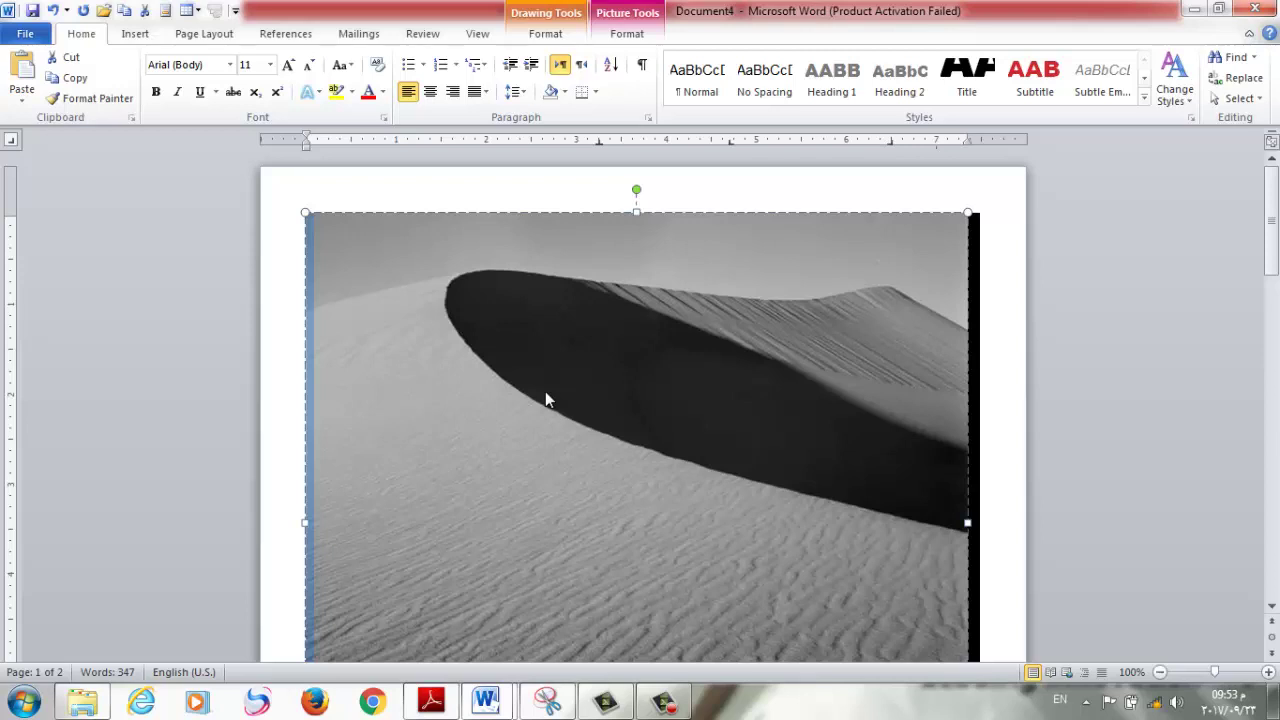
# Look at My templates under File > New and cancel without creating anything.
pyautogui.click(25, 34)
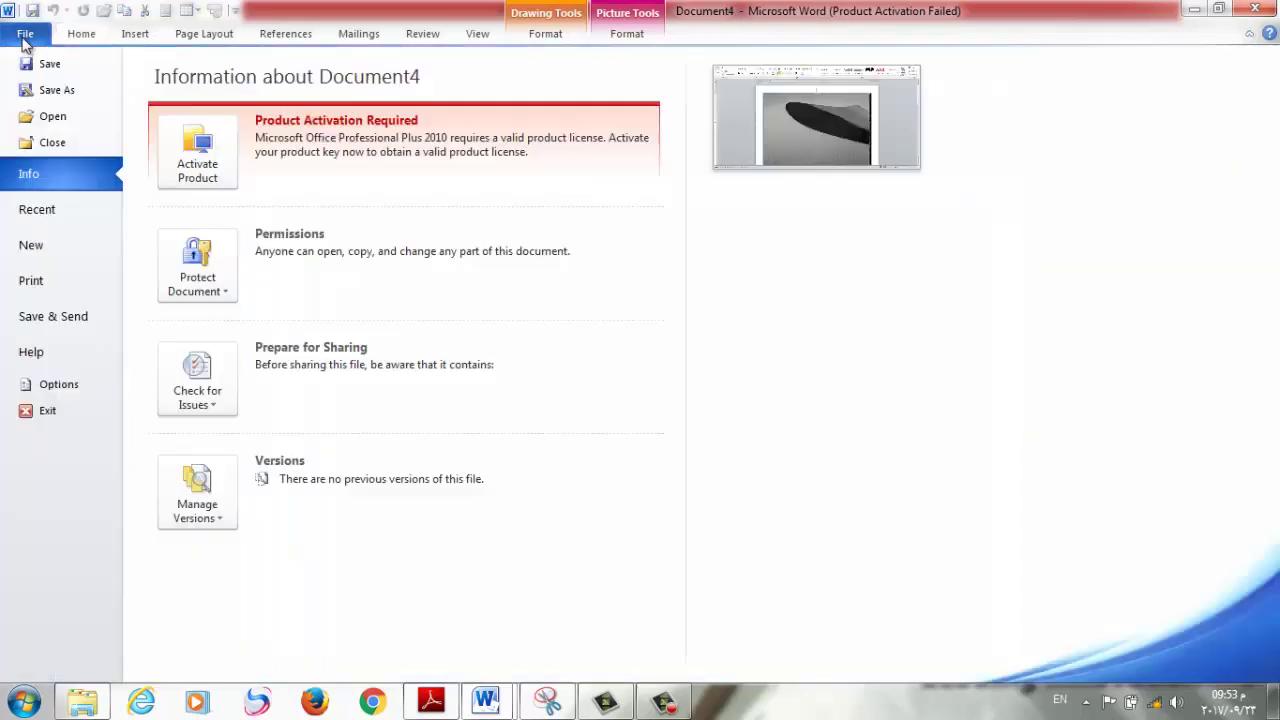
pyautogui.click(71, 250)
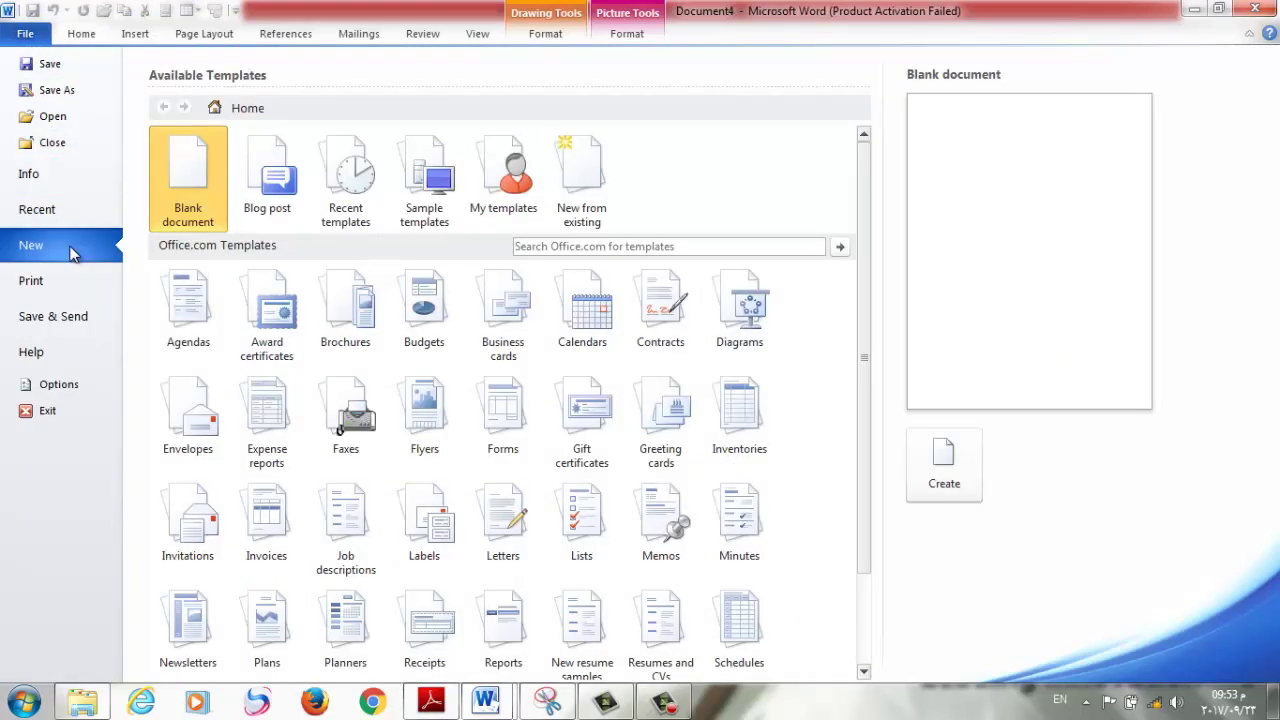
pyautogui.click(507, 152)
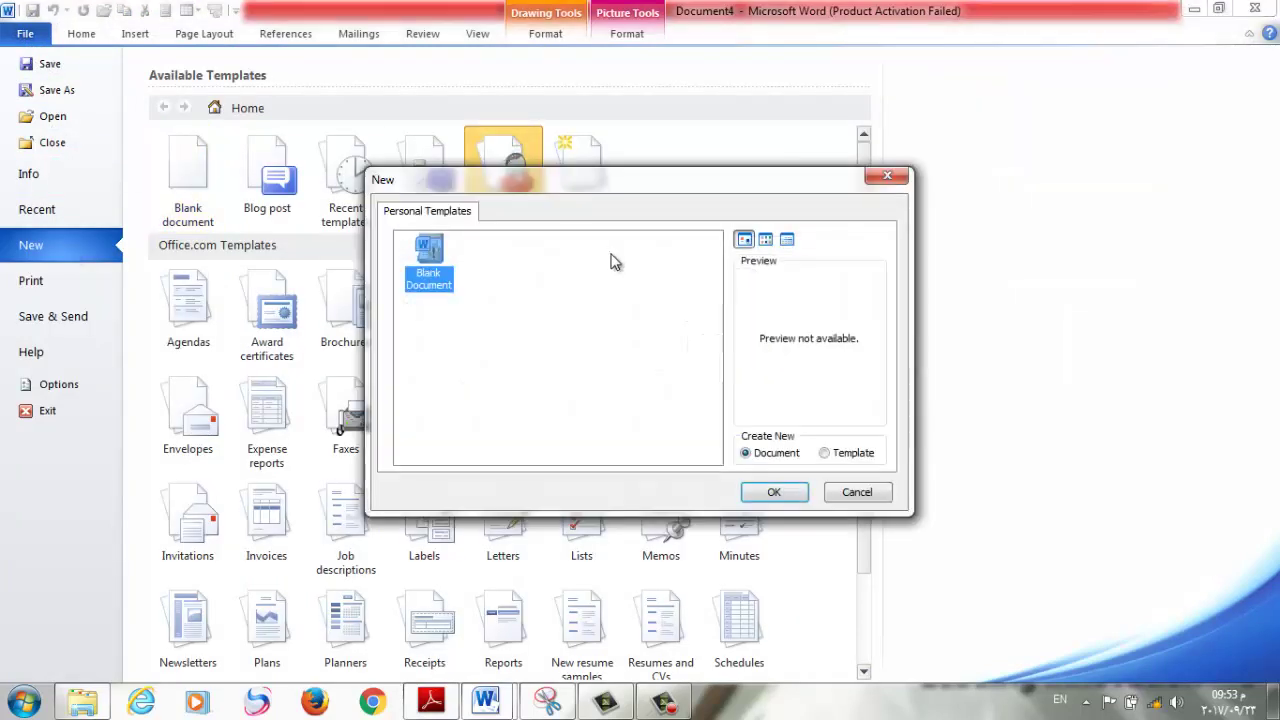
pyautogui.click(858, 492)
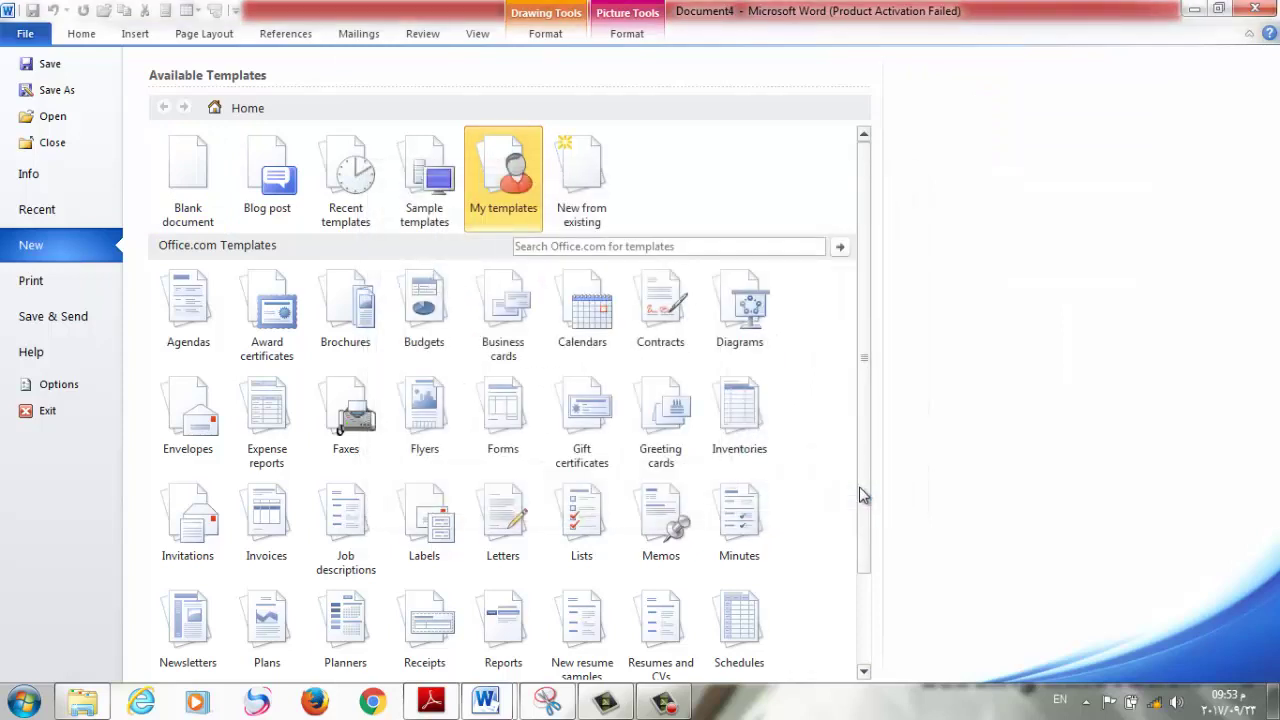
# Preview the Oriel Resume template in the Sample templates gallery.
pyautogui.click(420, 195)
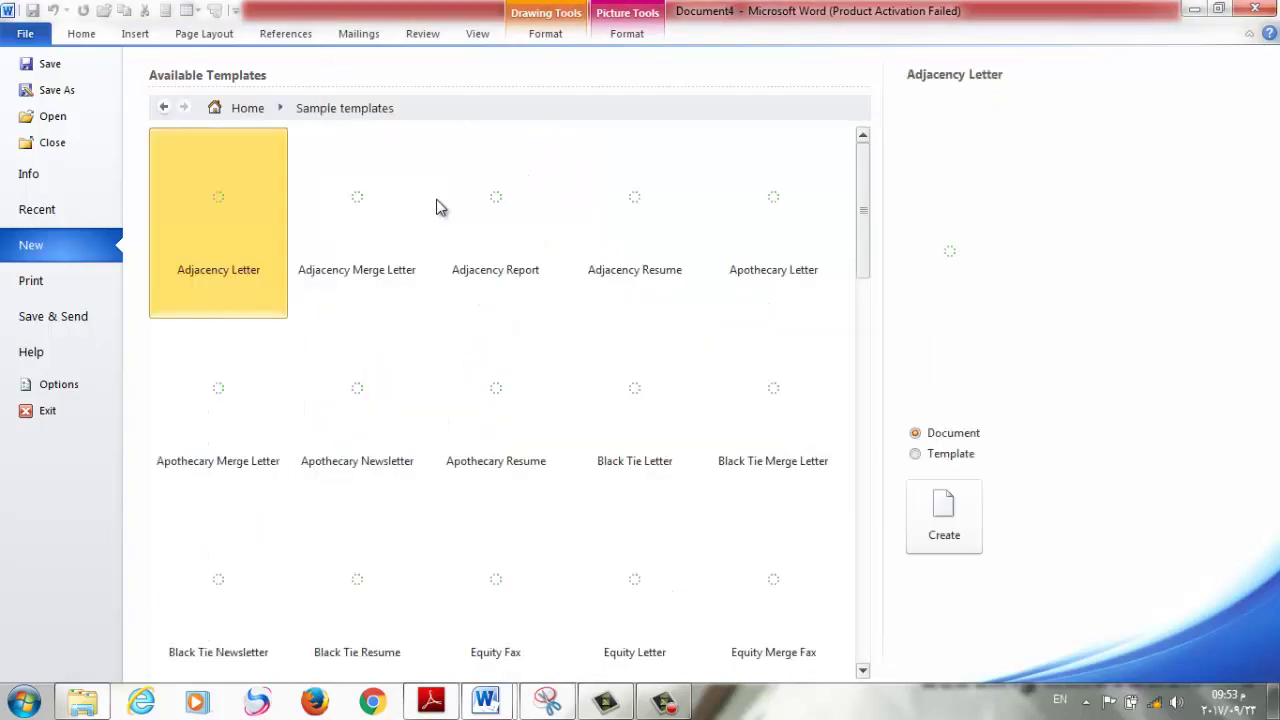
pyautogui.moveTo(868, 217); pyautogui.dragTo(866, 640)
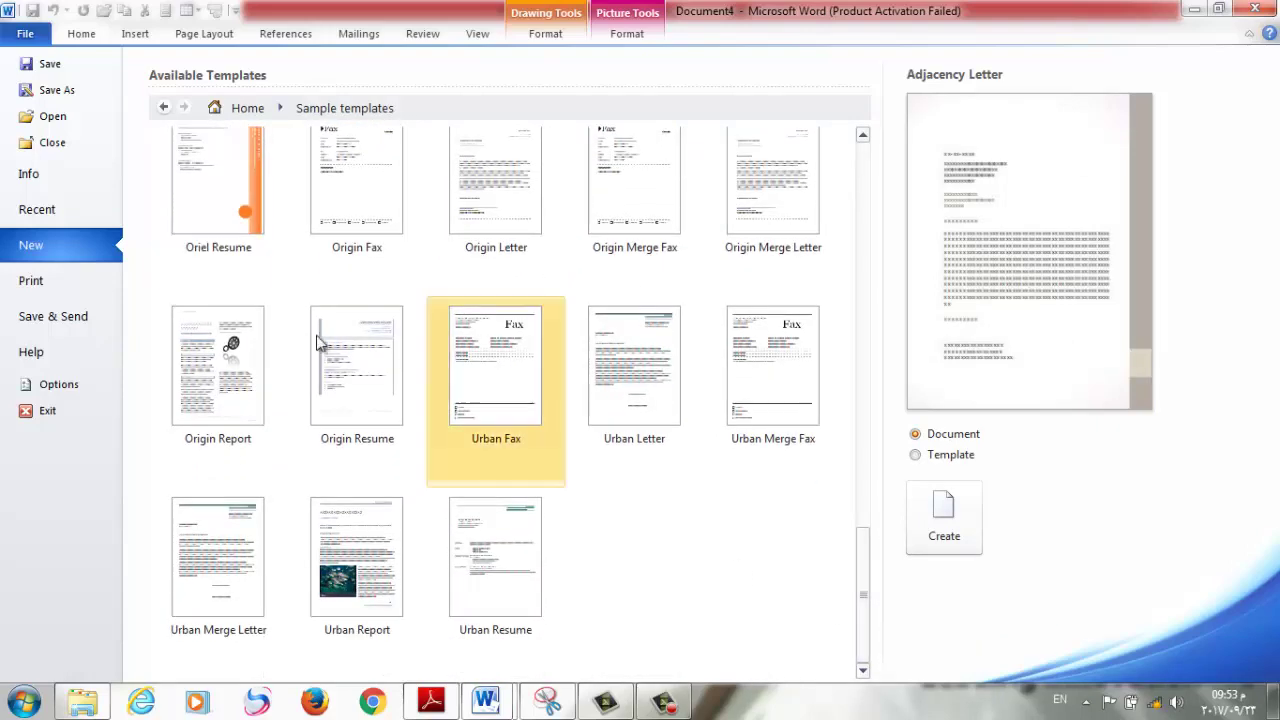
pyautogui.click(213, 244)
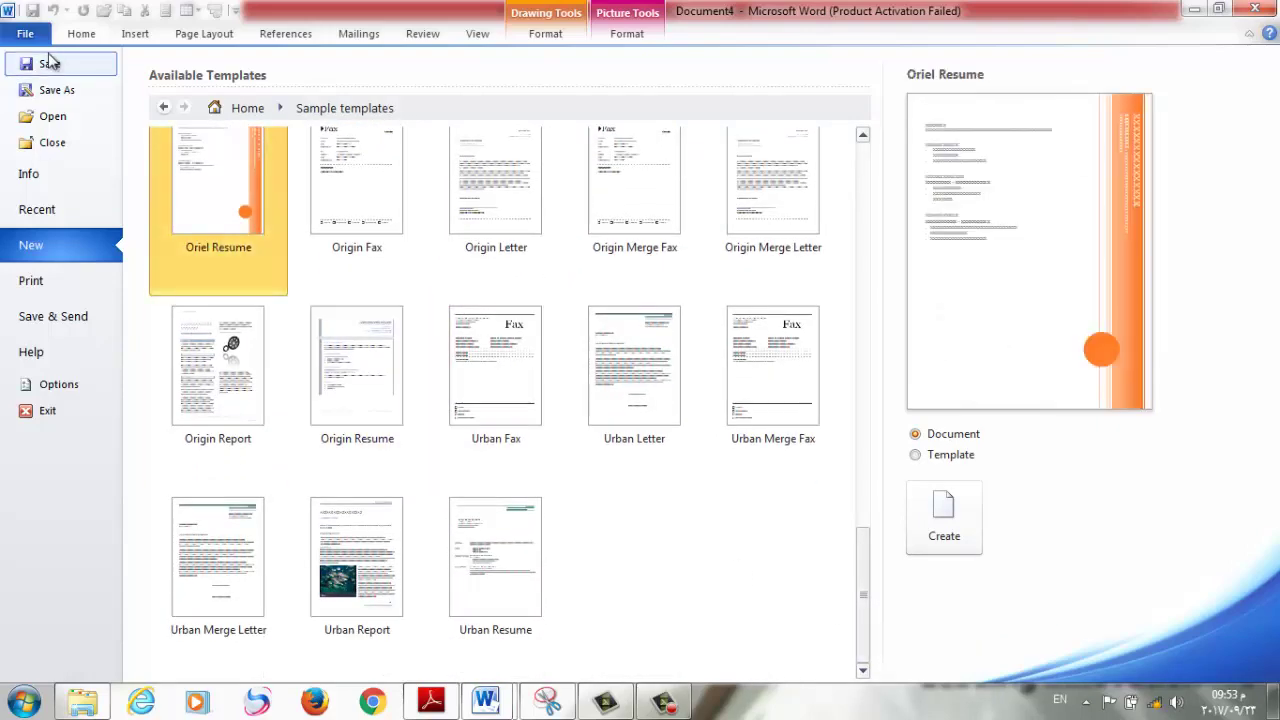
# Create Document5 from the Oriel Resume template and scroll through it.
pyautogui.click(955, 507)
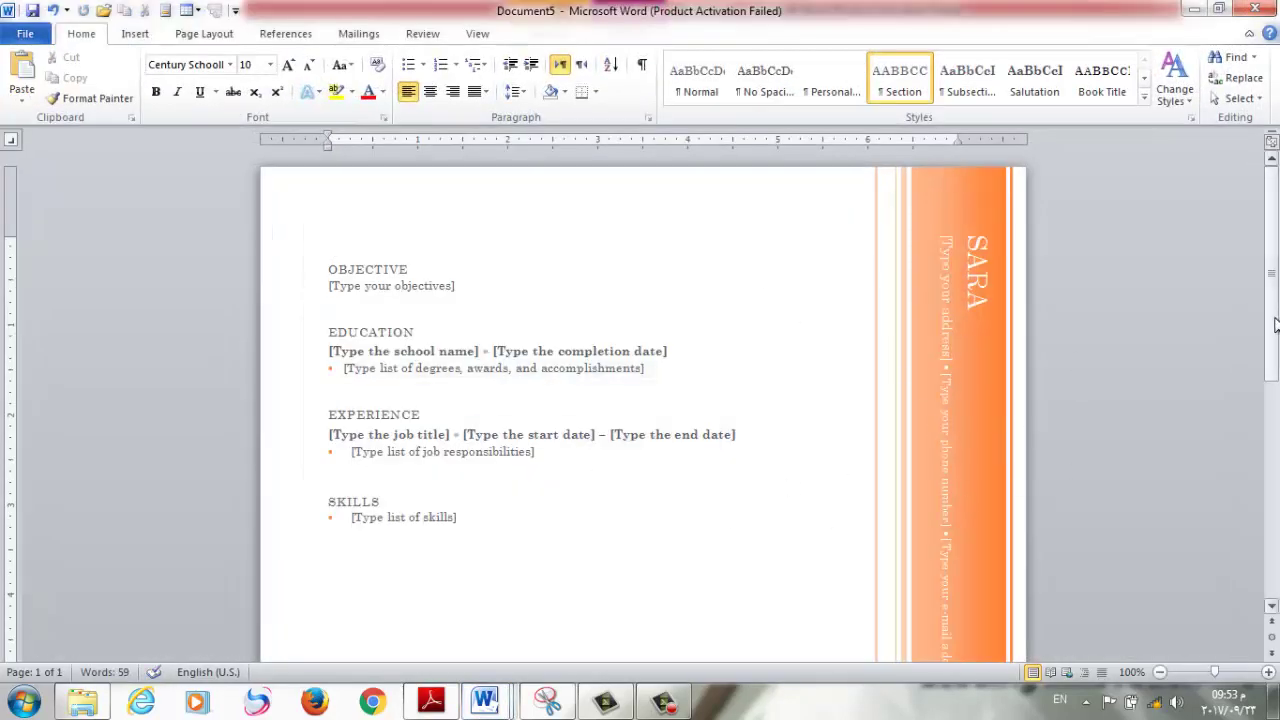
pyautogui.moveTo(1275, 323)
pyautogui.mouseDown()
pyautogui.moveTo(1276, 572)
pyautogui.moveTo(1205, 265)
pyautogui.mouseUp()
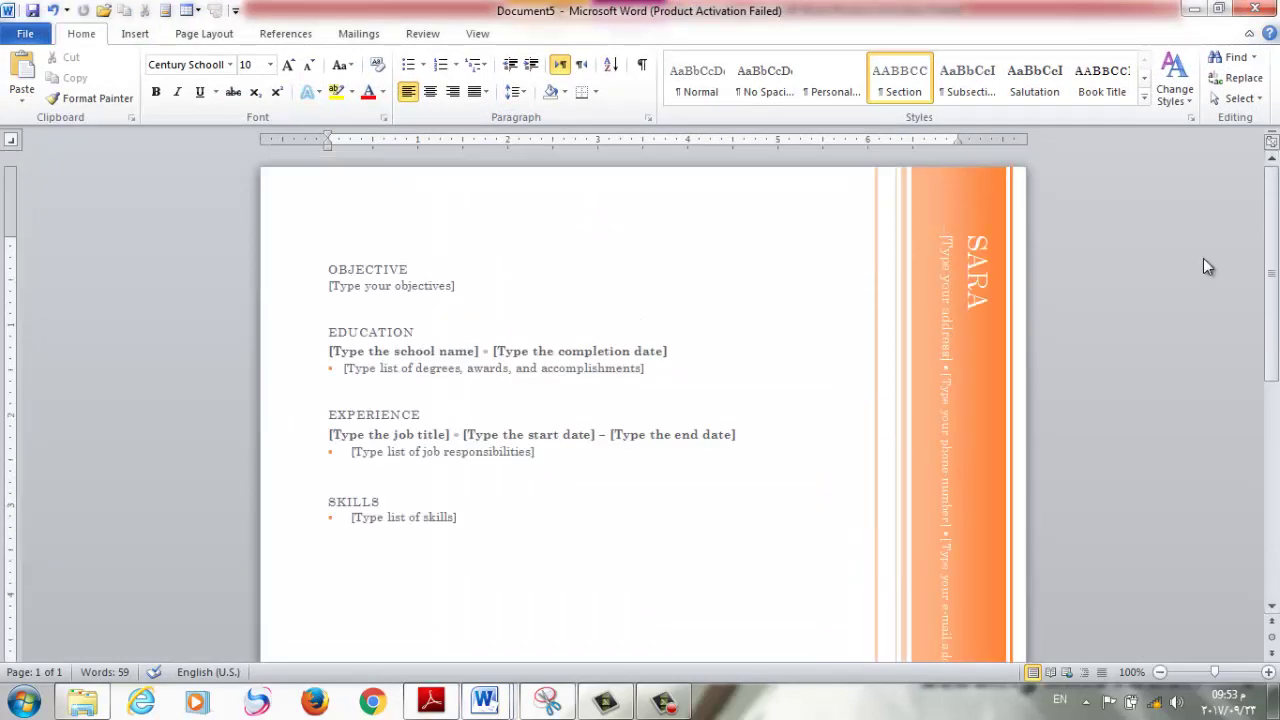
pyautogui.scroll(-10, 813, 516)
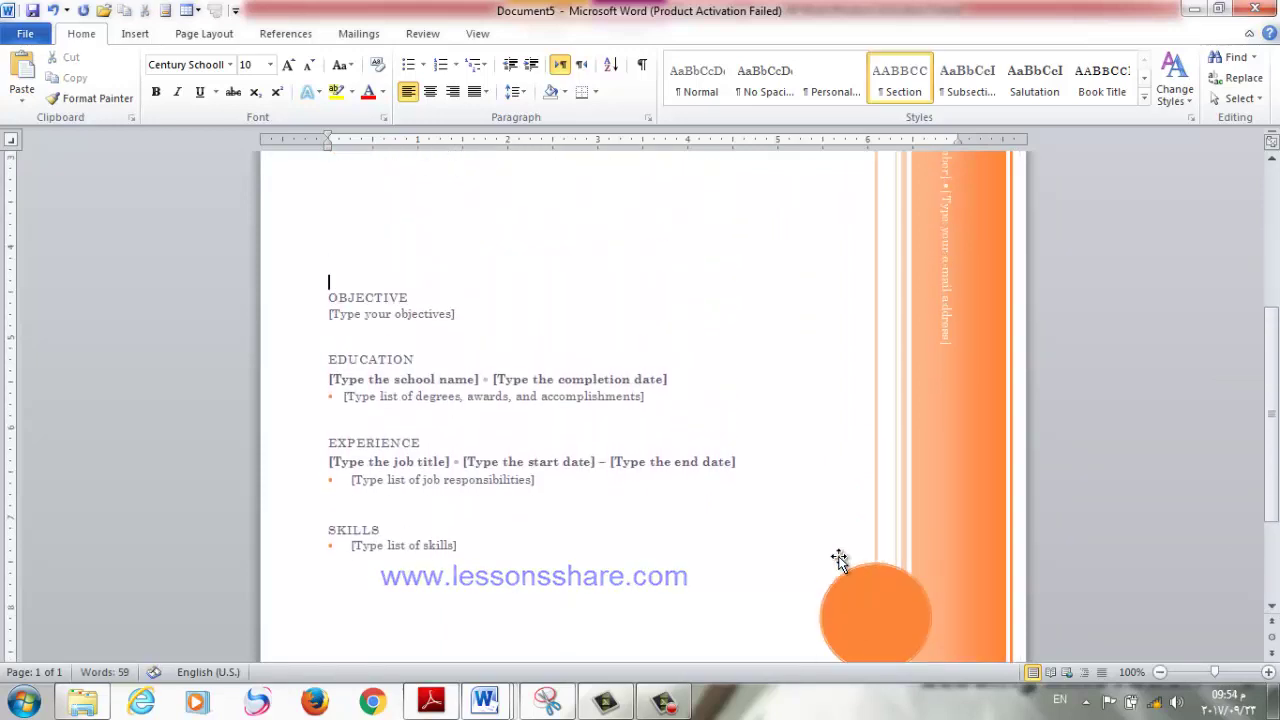
pyautogui.scroll(5, 838, 558)
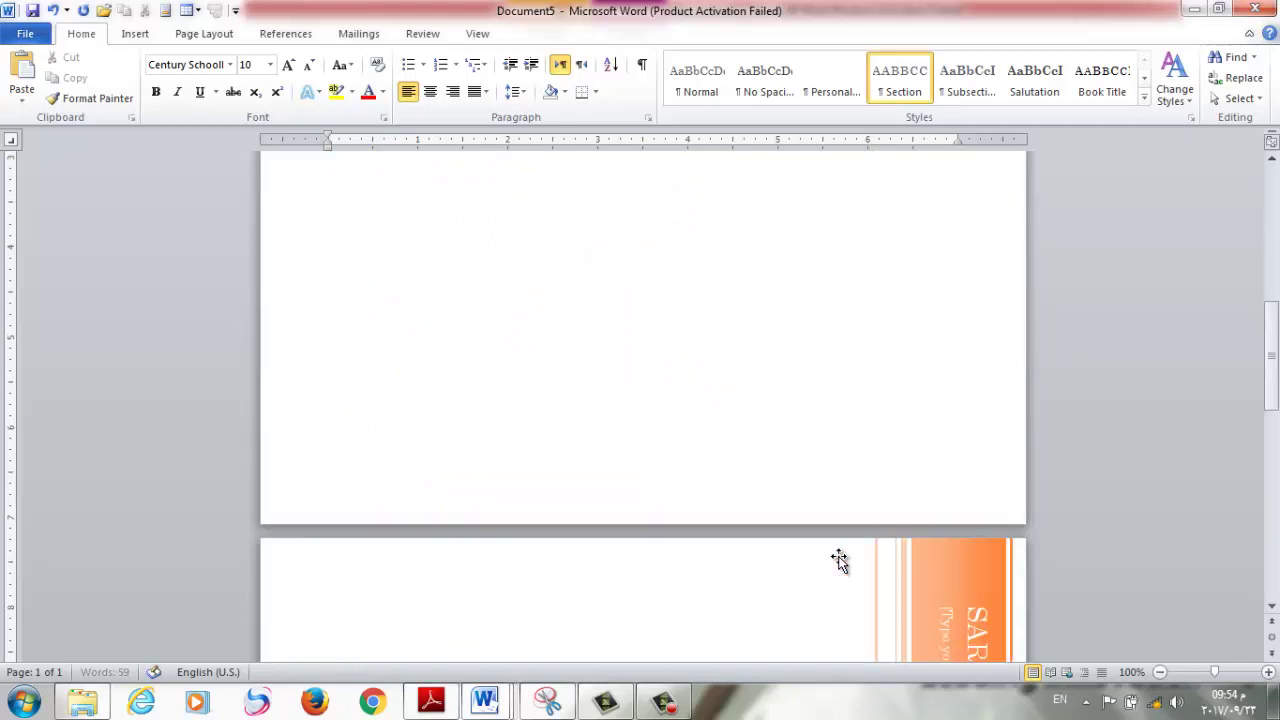
pyautogui.scroll(-3, 838, 558)
pyautogui.moveTo(1271, 416); pyautogui.dragTo(1271, 556)
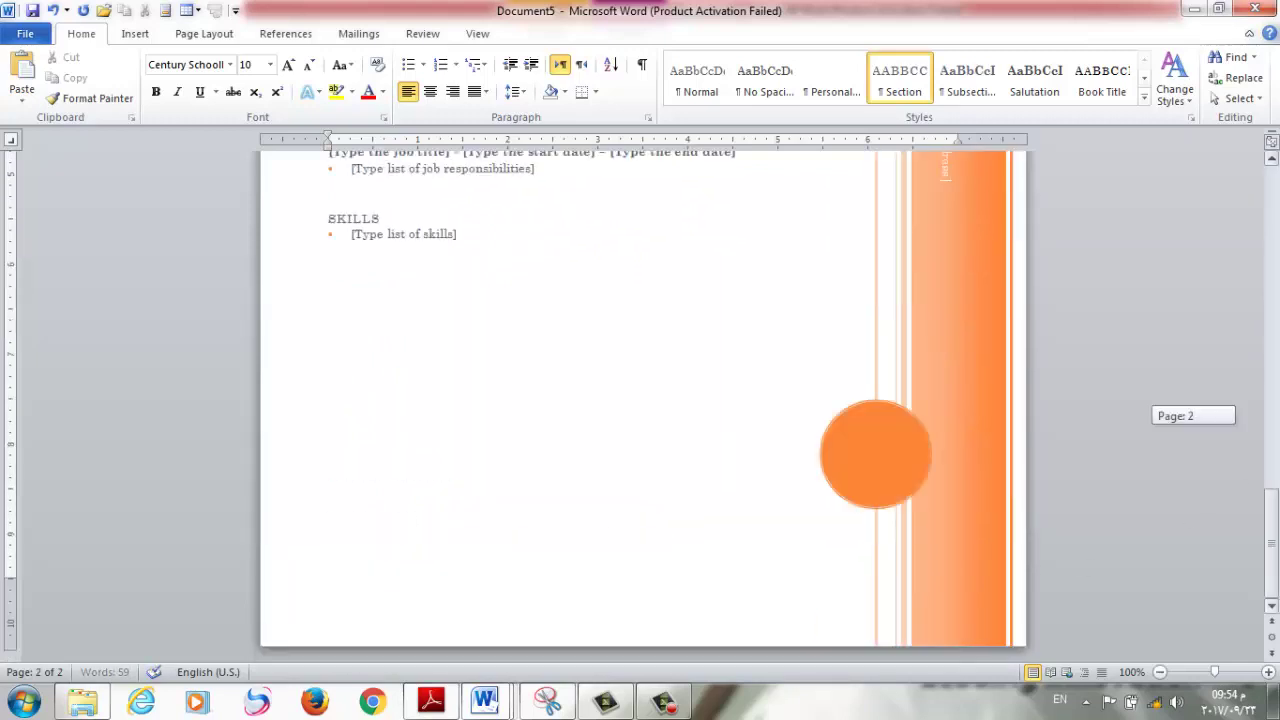
# Insert page breaks below the skills list until the document reaches Page 4 of 4.
pyautogui.doubleClick(682, 557)
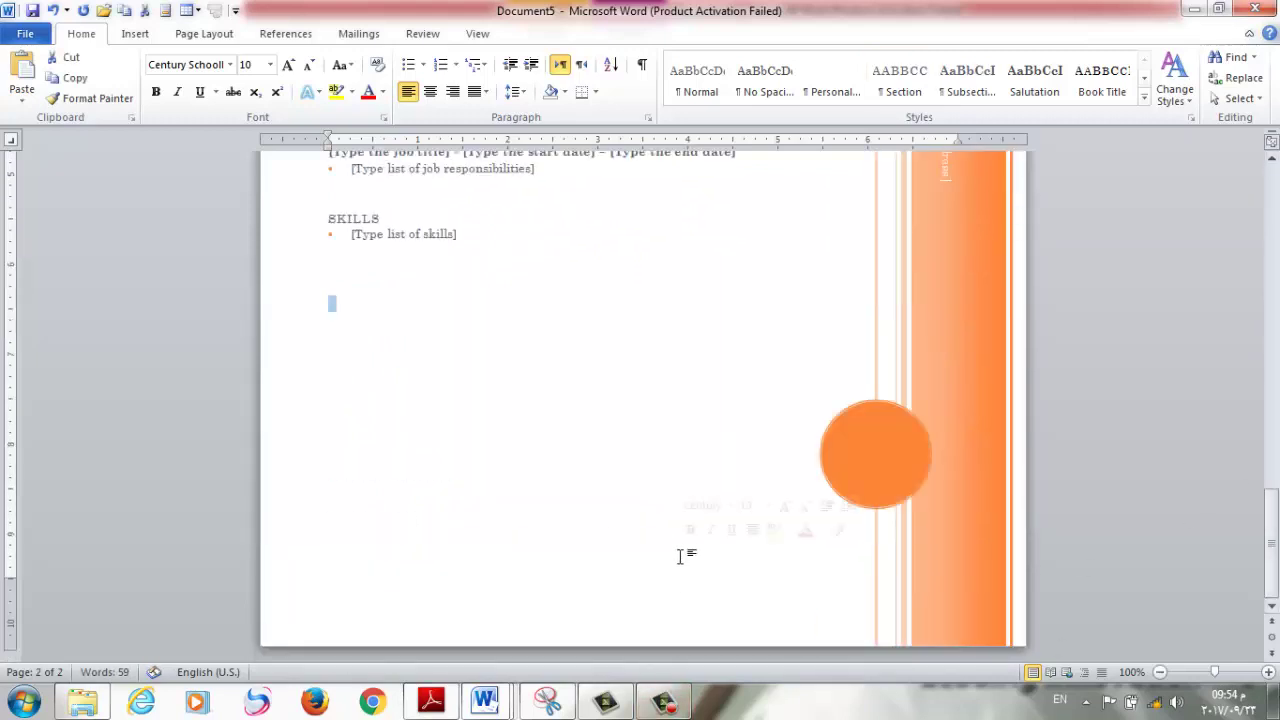
pyautogui.hotkey('ctrl', 'Return')
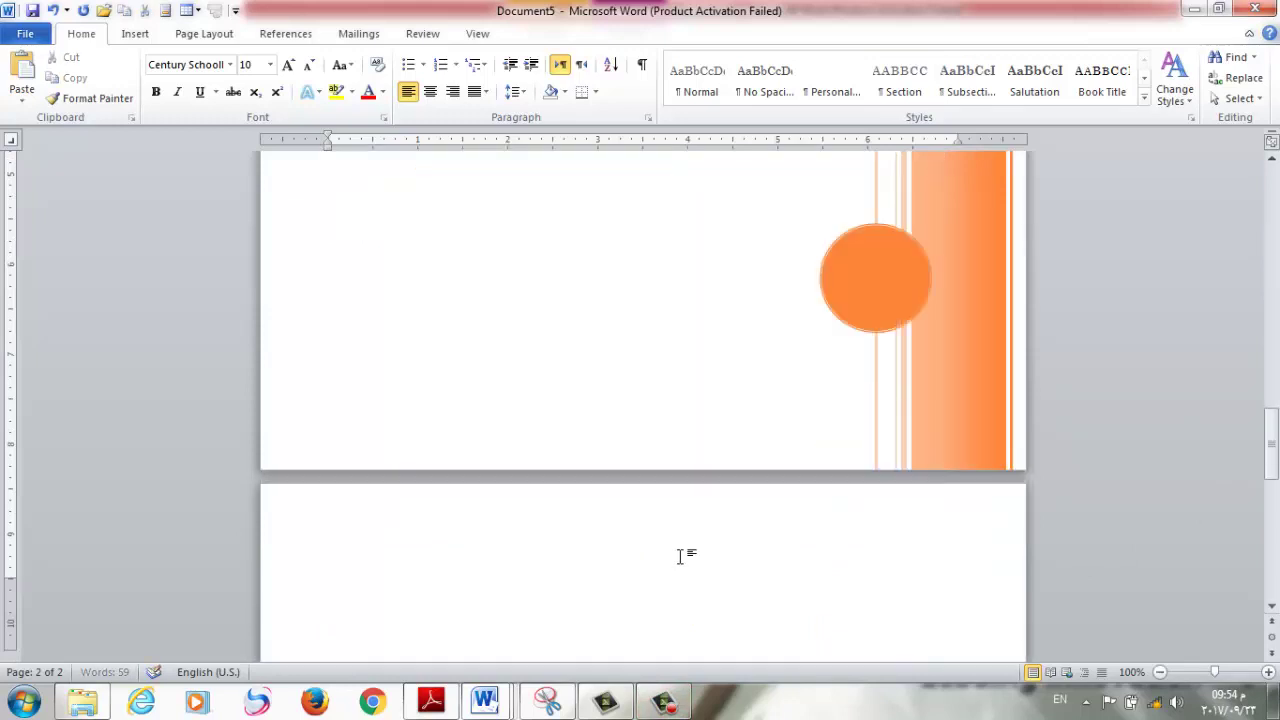
pyautogui.scroll(-1, 682, 557)
pyautogui.scroll(-3, 682, 557)
pyautogui.scroll(-3, 682, 557)
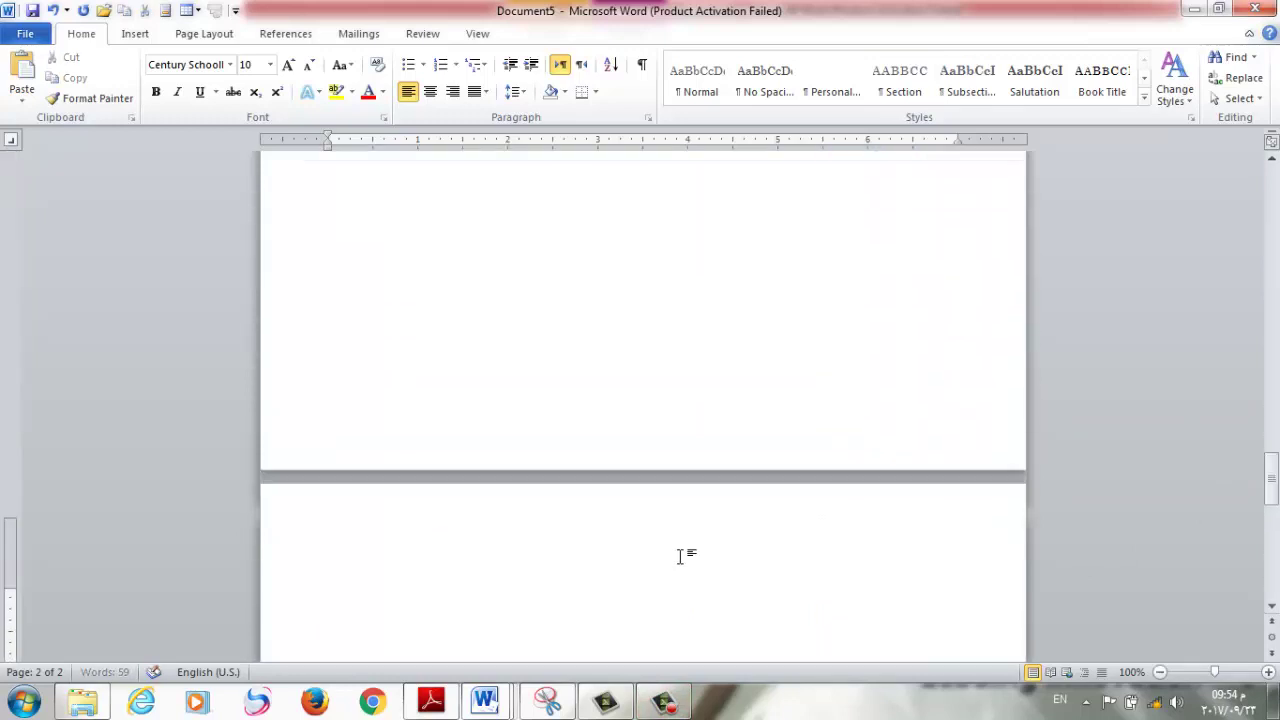
pyautogui.scroll(-5, 682, 557)
pyautogui.hotkey('ctrl', 'Return')
pyautogui.hotkey('ctrl', 'Return')
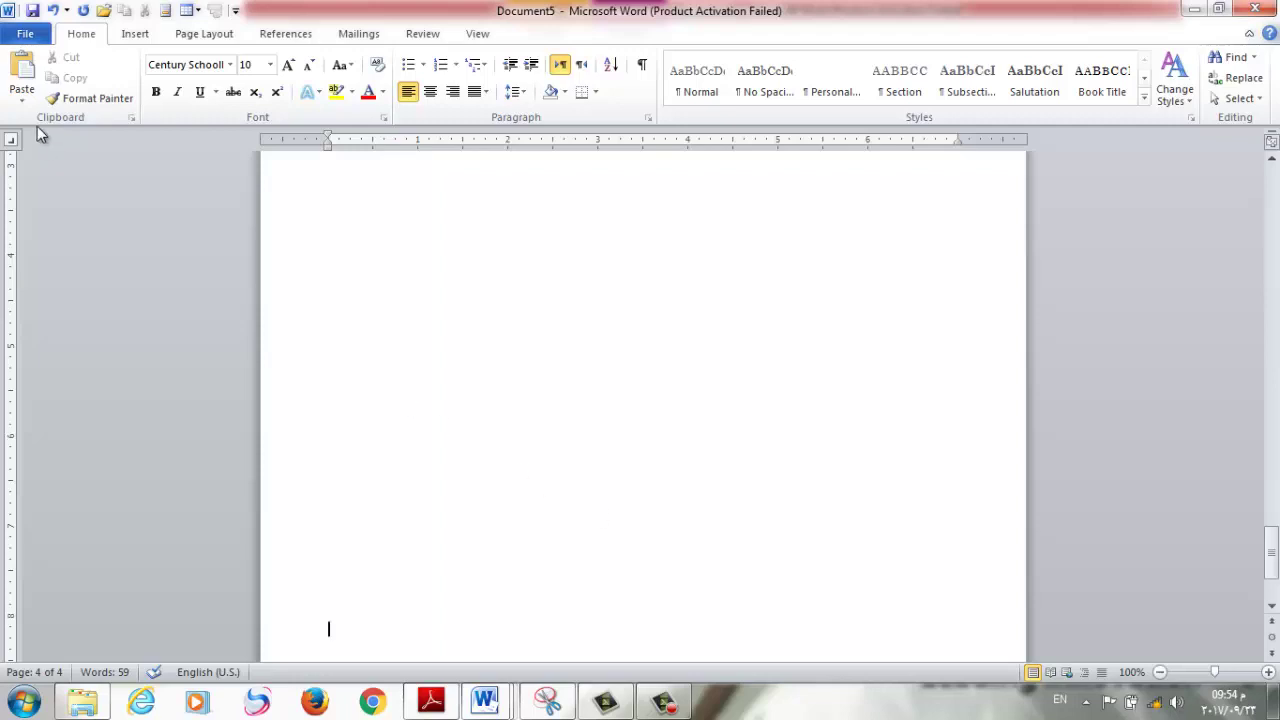
# Browse My templates from File > New and cancel without creating a document.
pyautogui.click(24, 34)
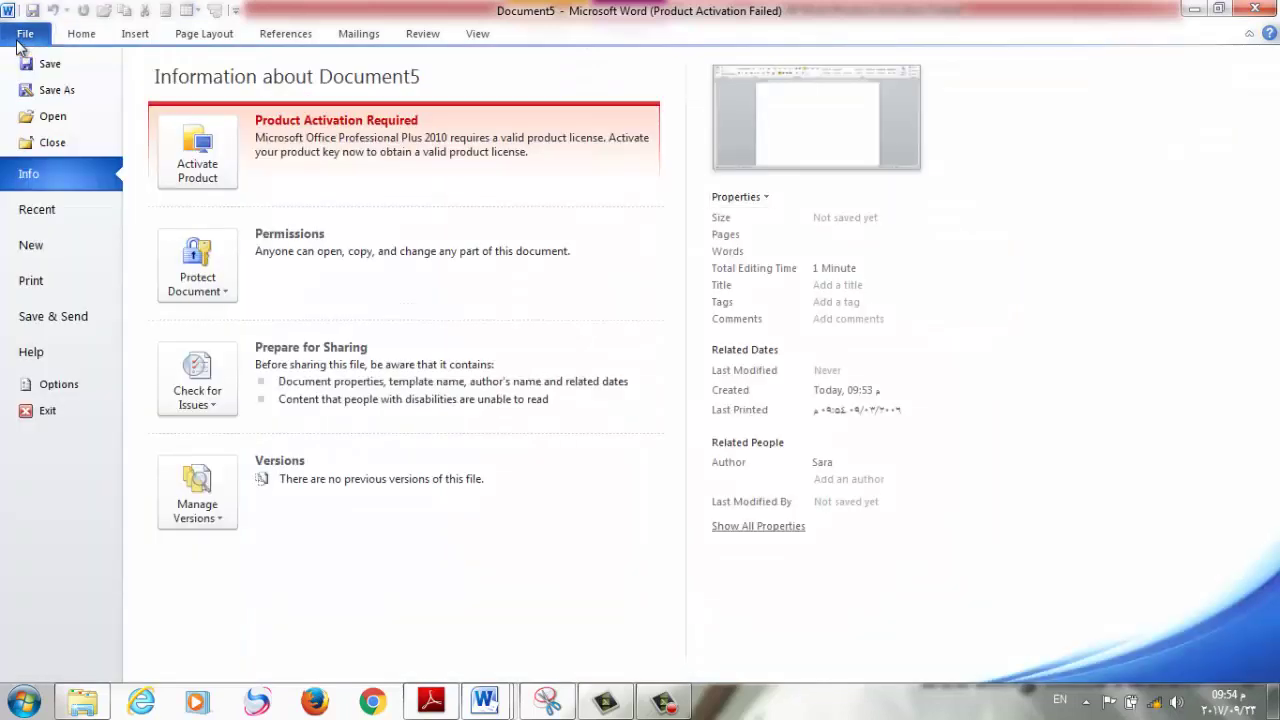
pyautogui.click(59, 245)
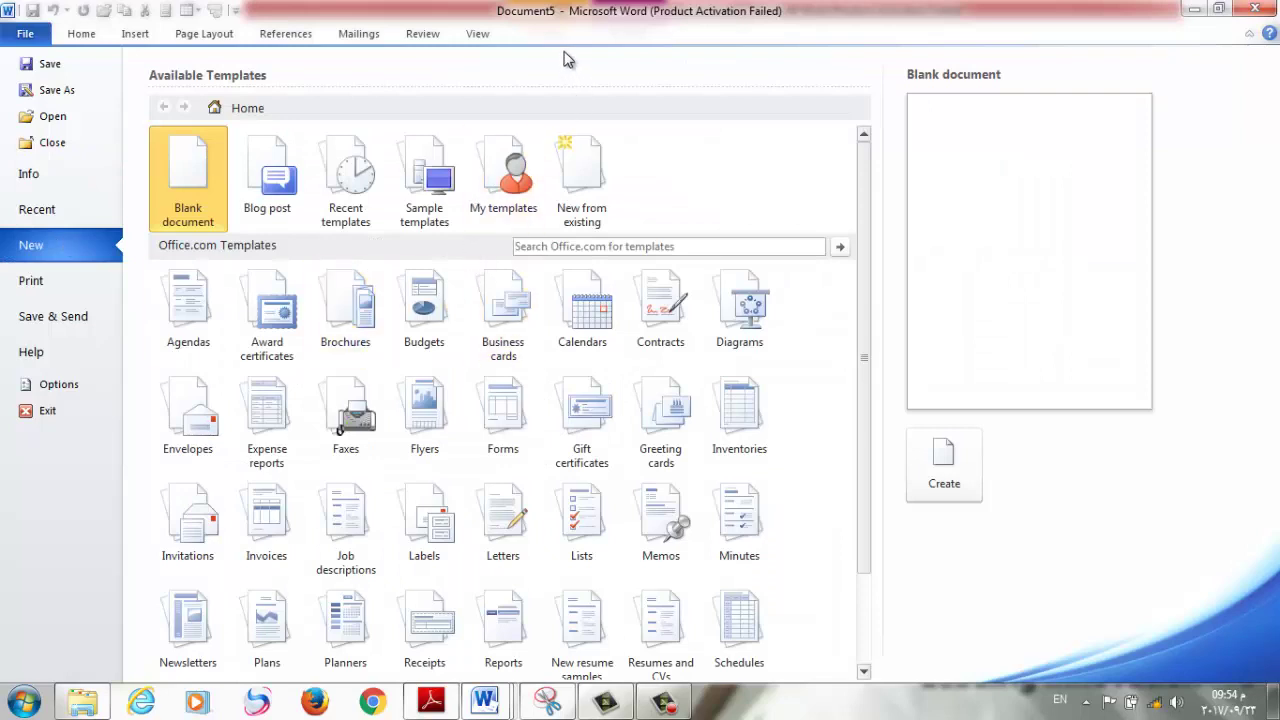
pyautogui.click(502, 195)
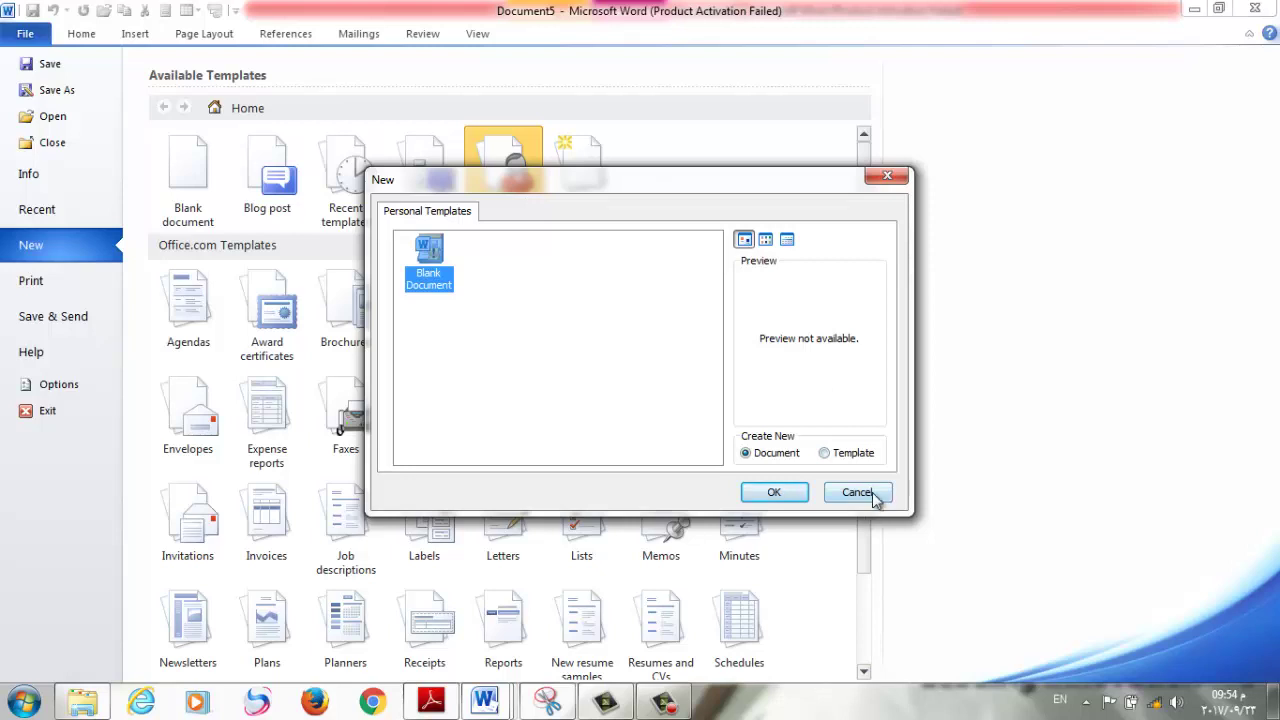
pyautogui.click(873, 500)
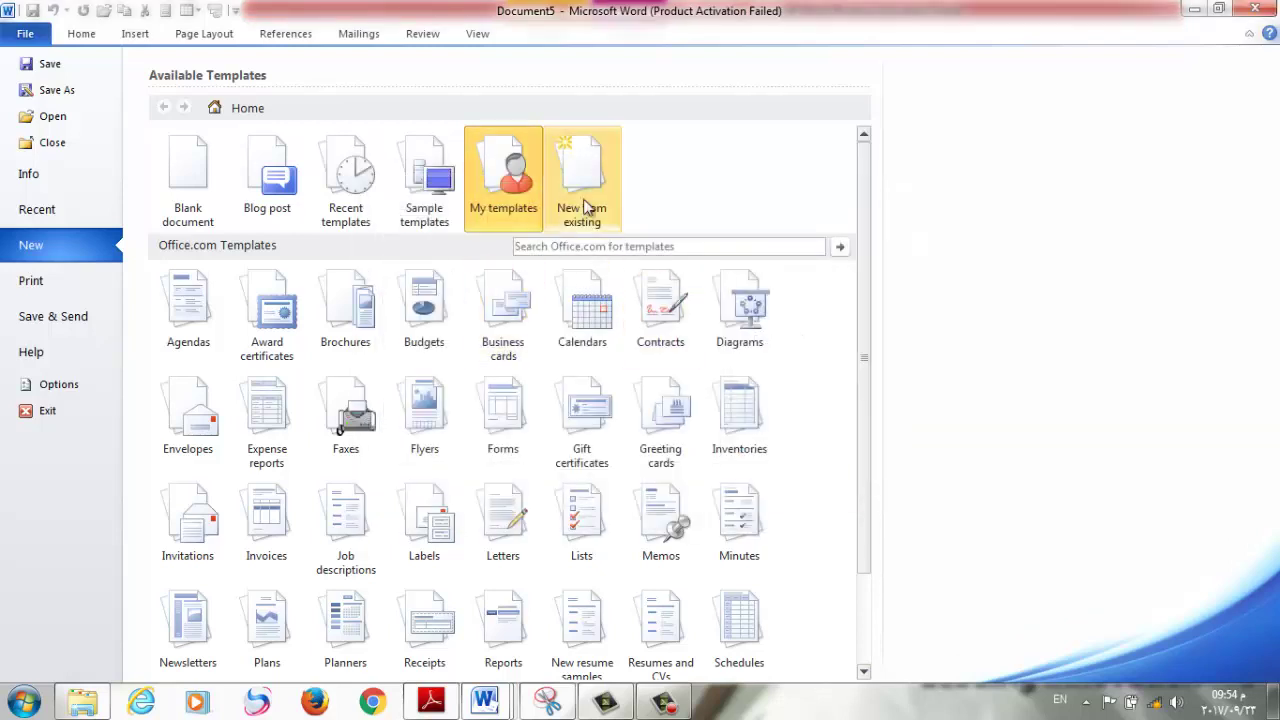
# Start New from existing, then cancel the file dialog without choosing a file.
pyautogui.click(588, 207)
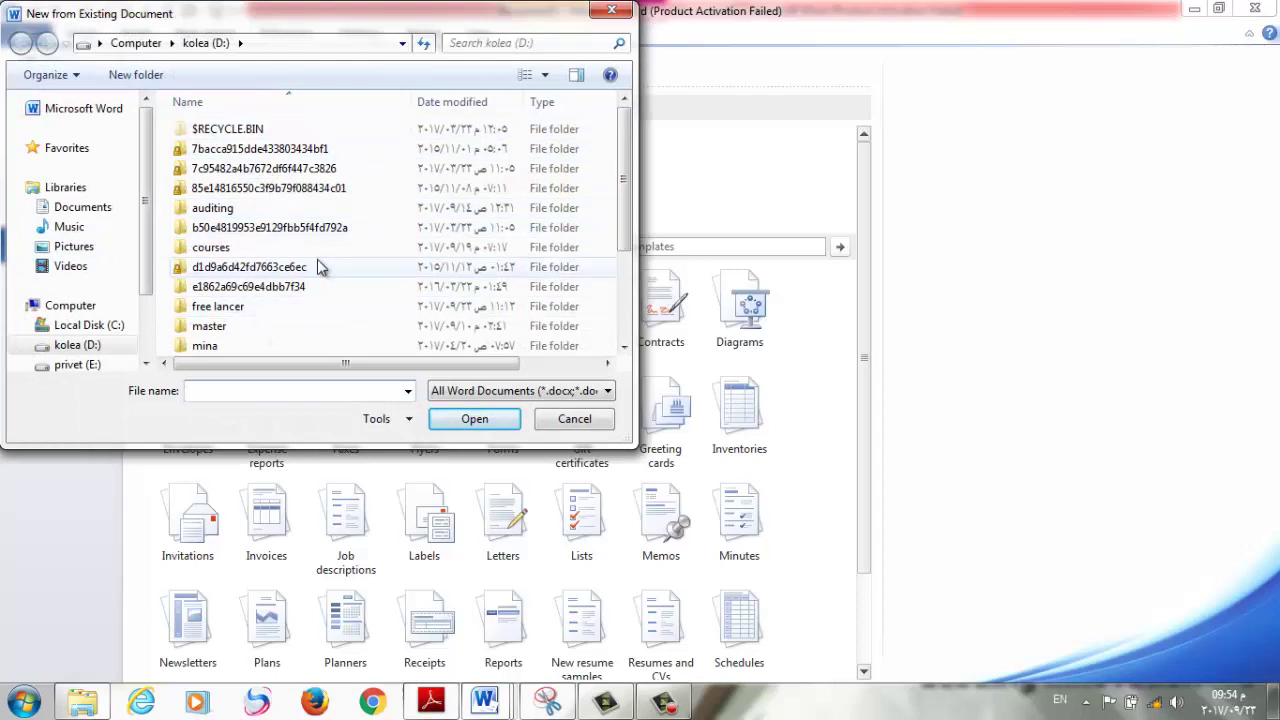
pyautogui.moveTo(317, 260)
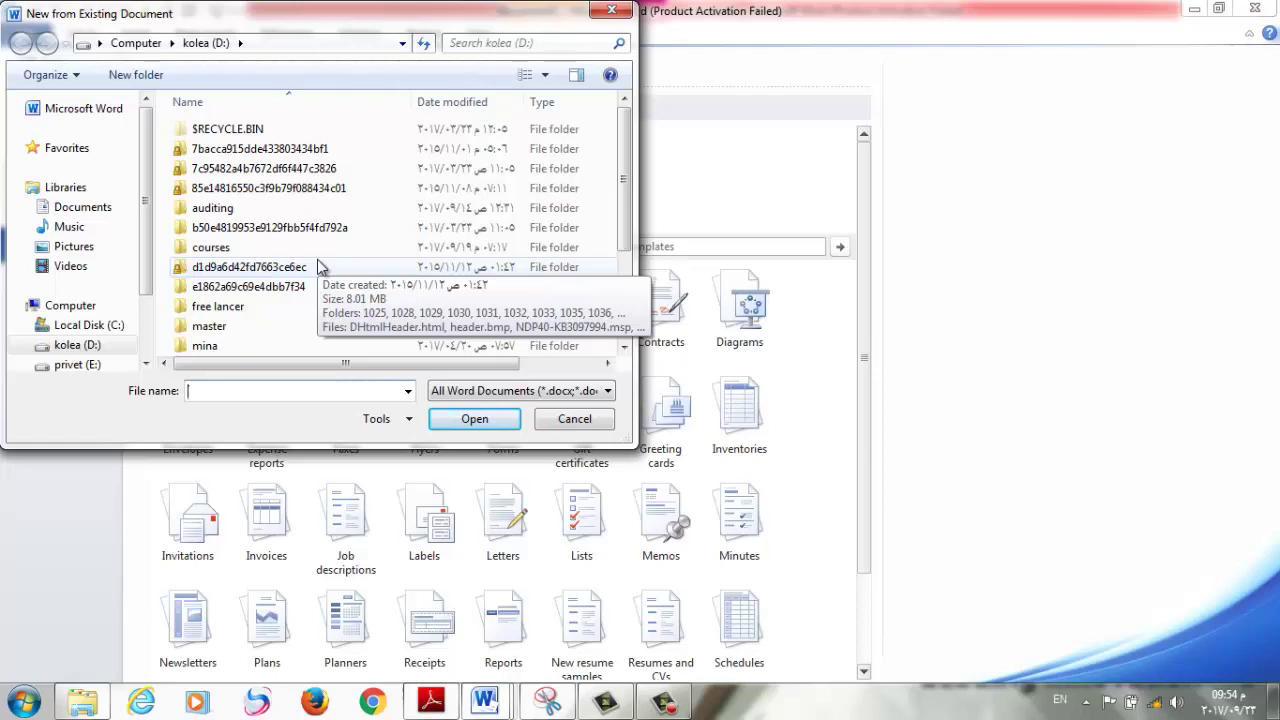
pyautogui.click(578, 420)
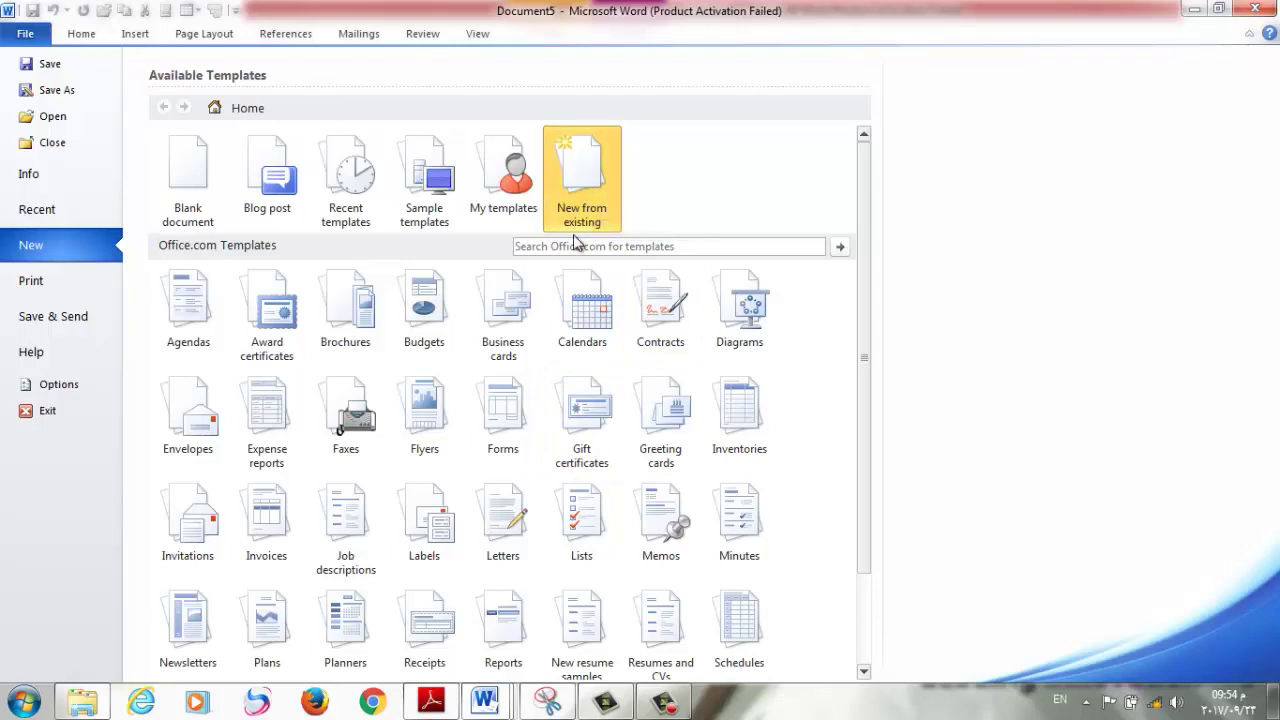
# Choose Microsoft XPS Document Writer as the printer on the Print page.
pyautogui.click(84, 287)
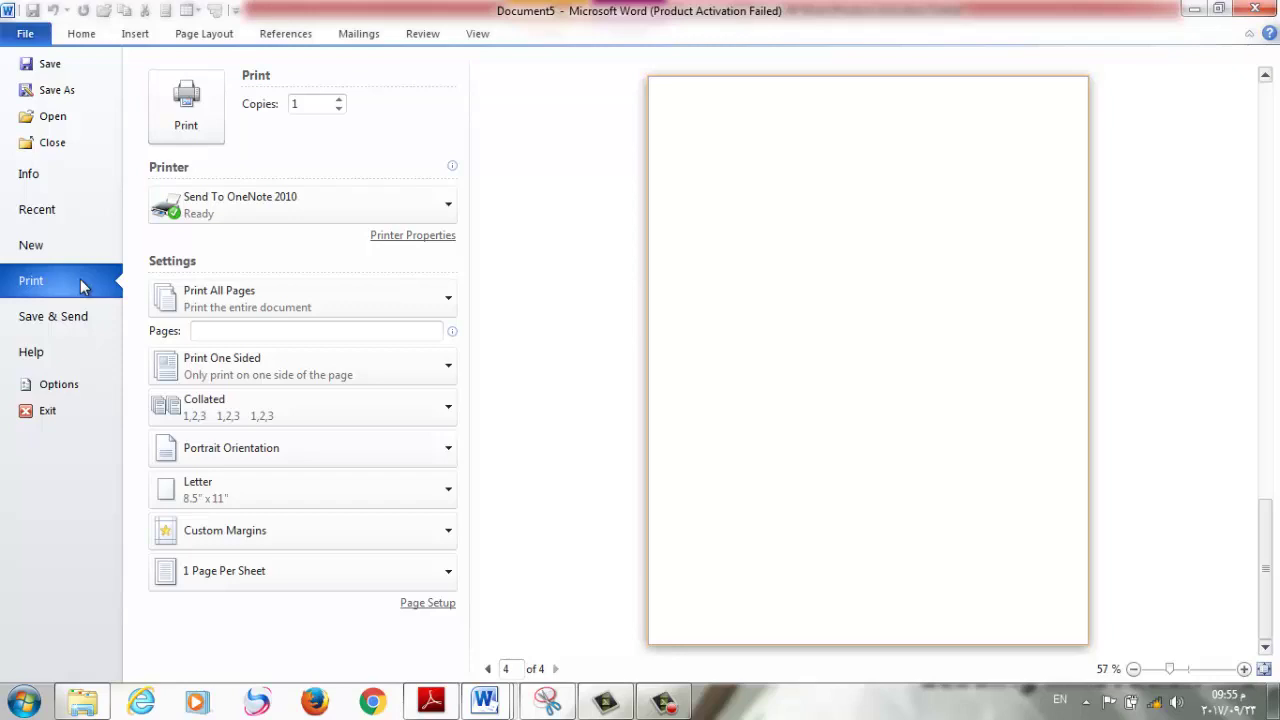
pyautogui.click(193, 200)
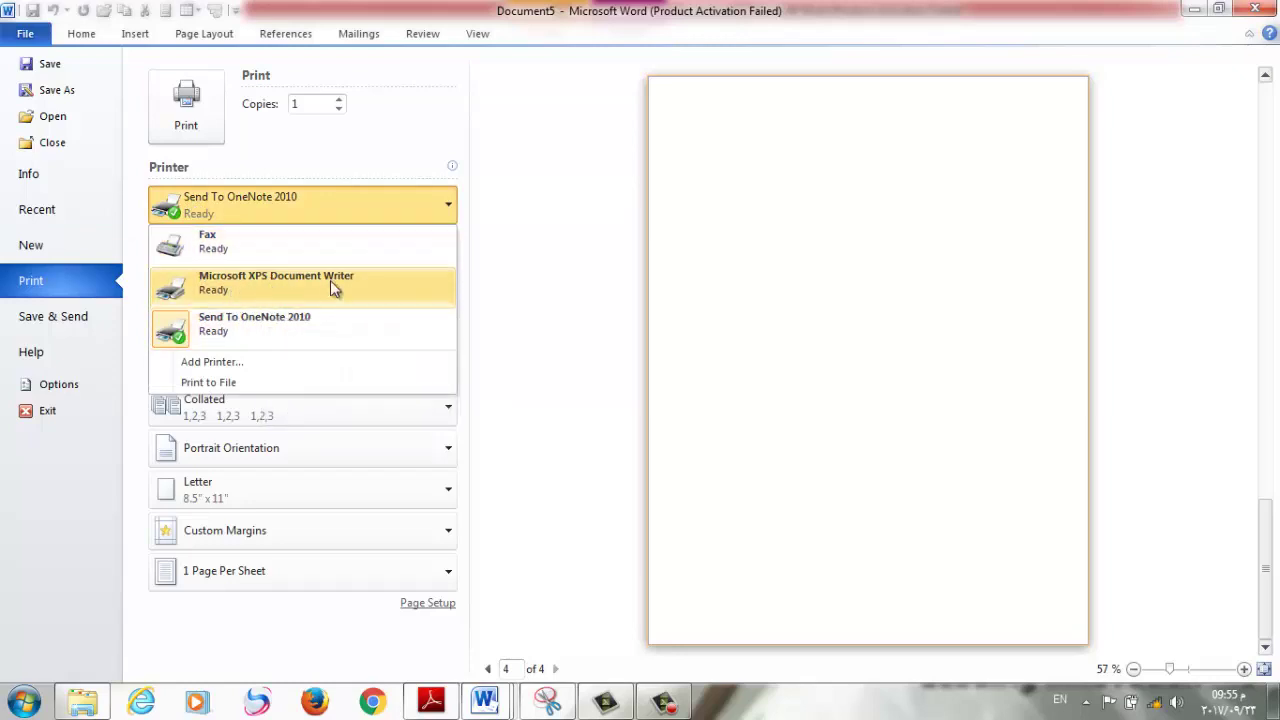
pyautogui.click(333, 285)
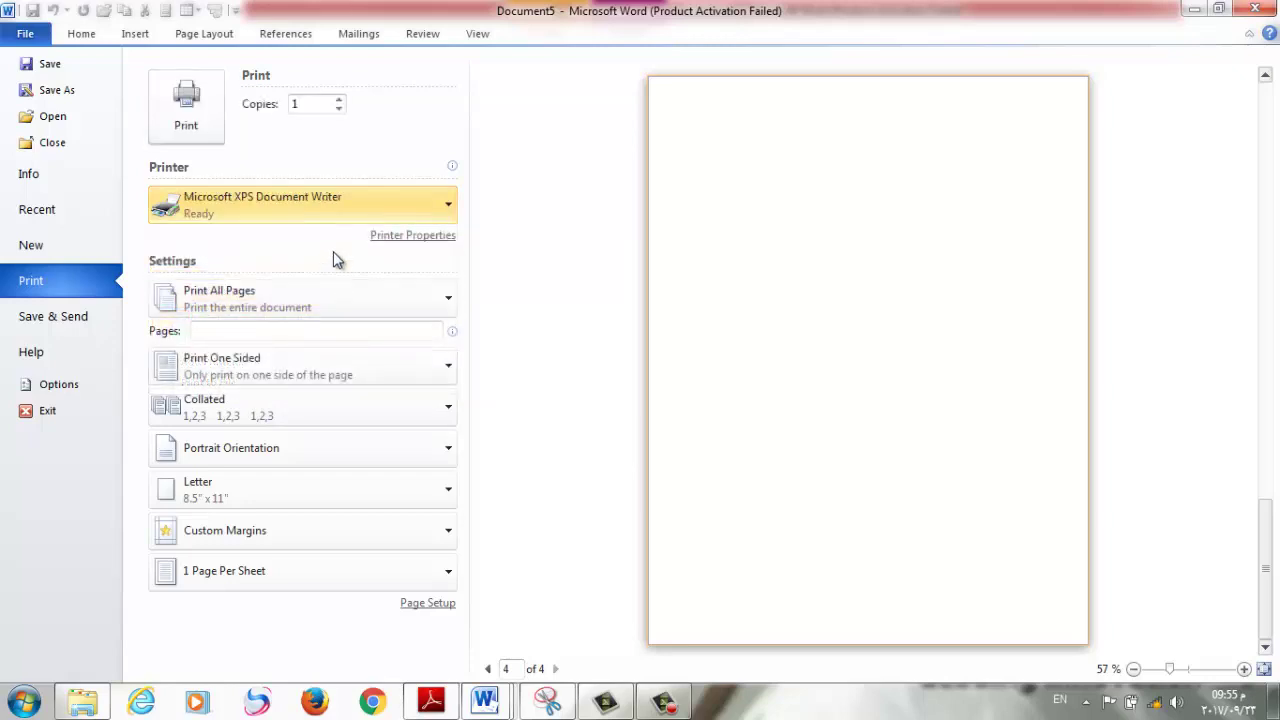
pyautogui.click(324, 208)
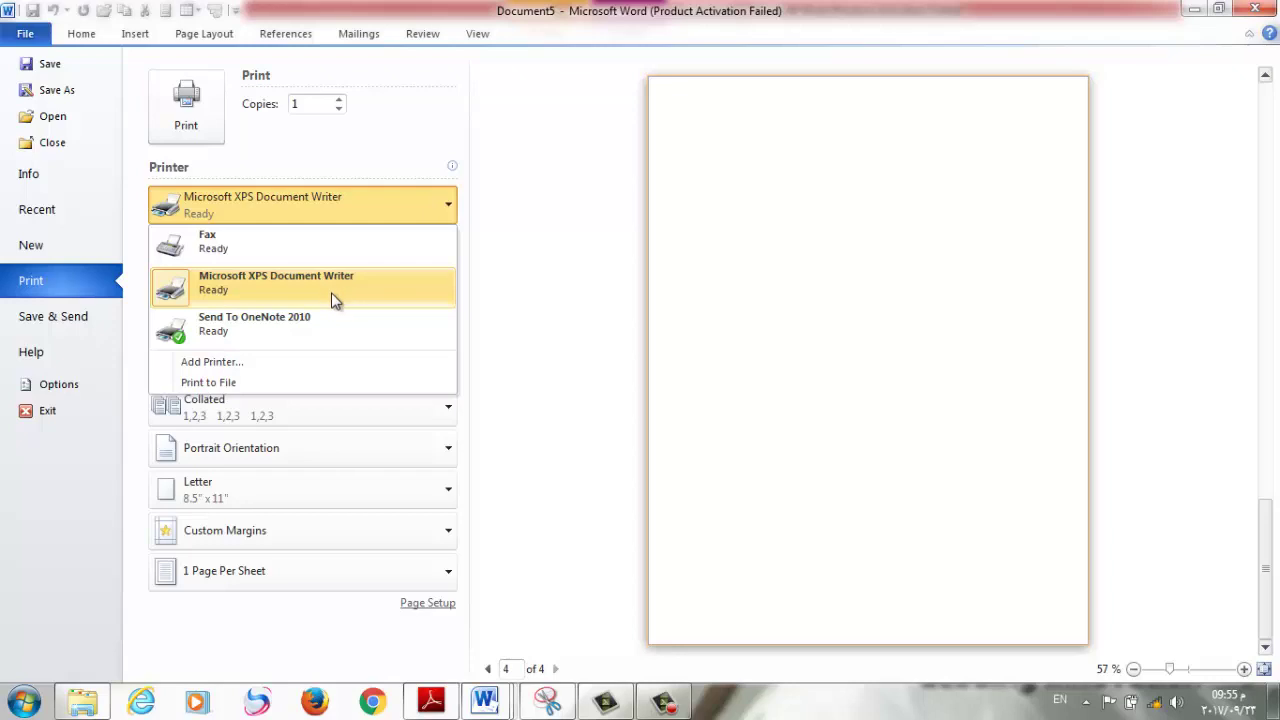
pyautogui.click(331, 294)
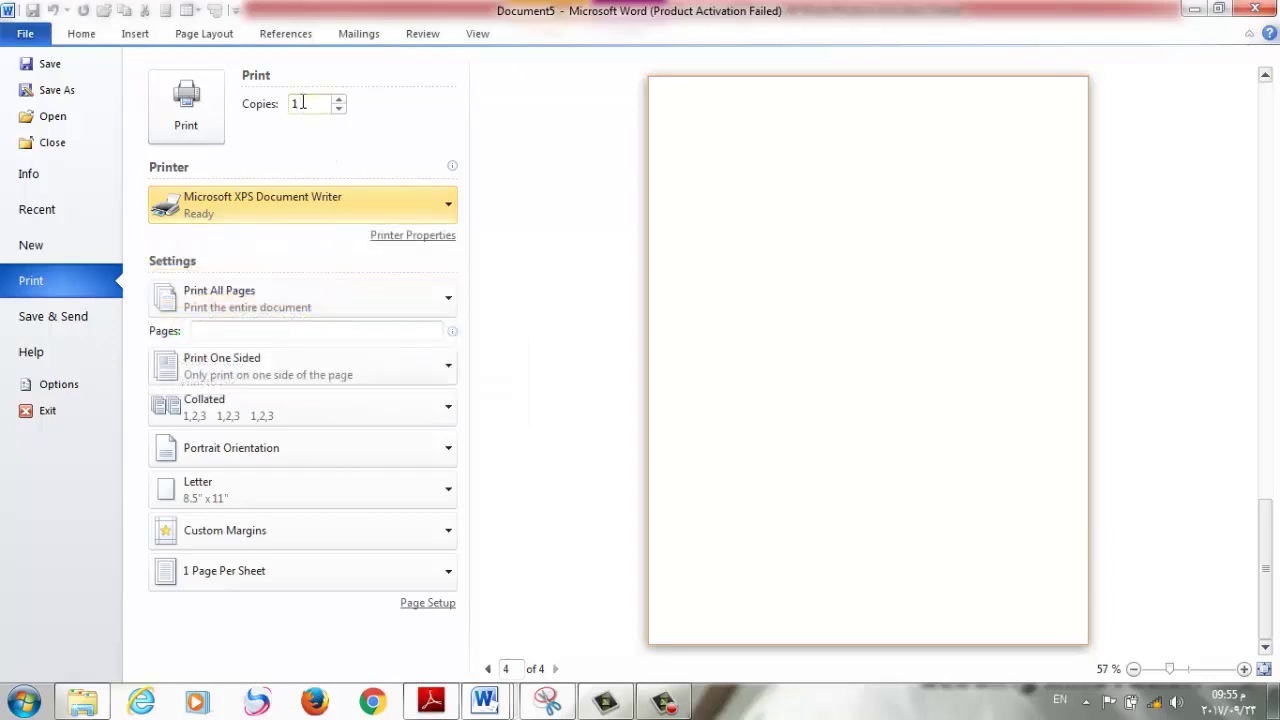
# Set 5 copies and a custom page range of 1-2.
pyautogui.click(338, 101)
pyautogui.click(338, 101)
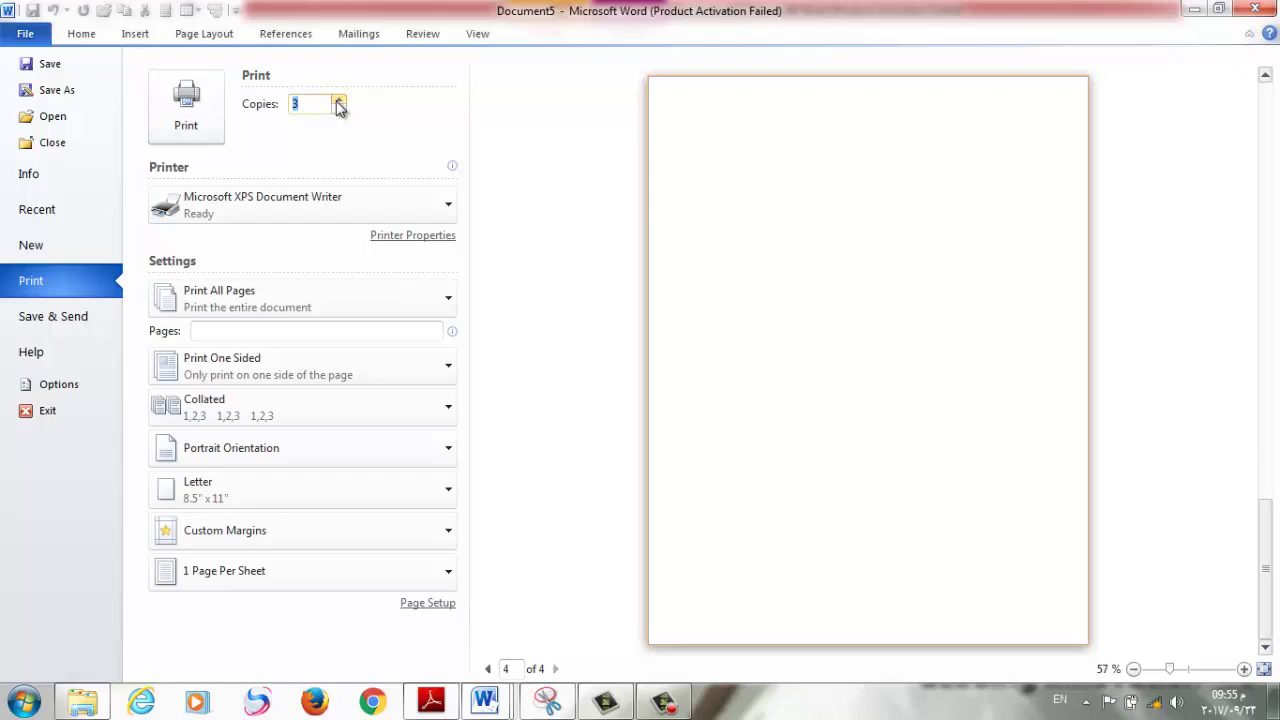
pyautogui.click(338, 101)
pyautogui.click(338, 101)
pyautogui.click(343, 307)
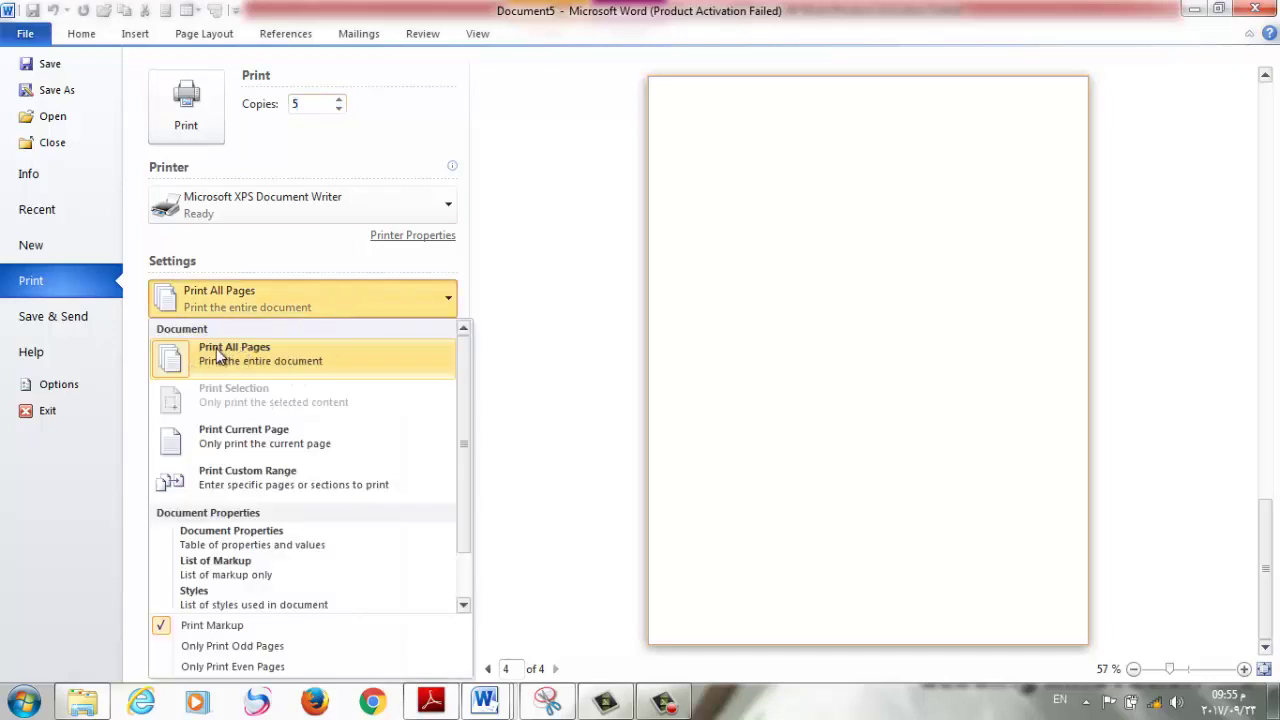
pyautogui.click(239, 471)
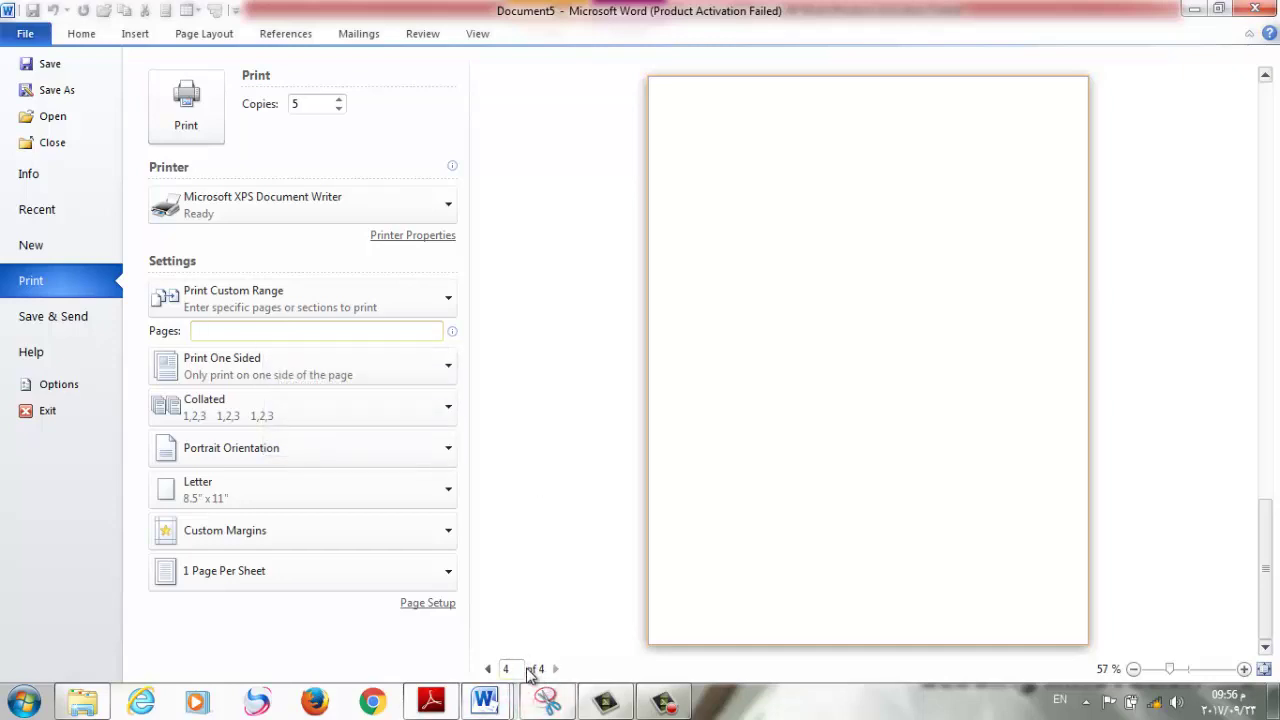
pyautogui.write('1')
pyautogui.write('-')
pyautogui.write('2')
# Keep one-sided, collated printing and pick the Moderate margin preset.
pyautogui.click(338, 372)
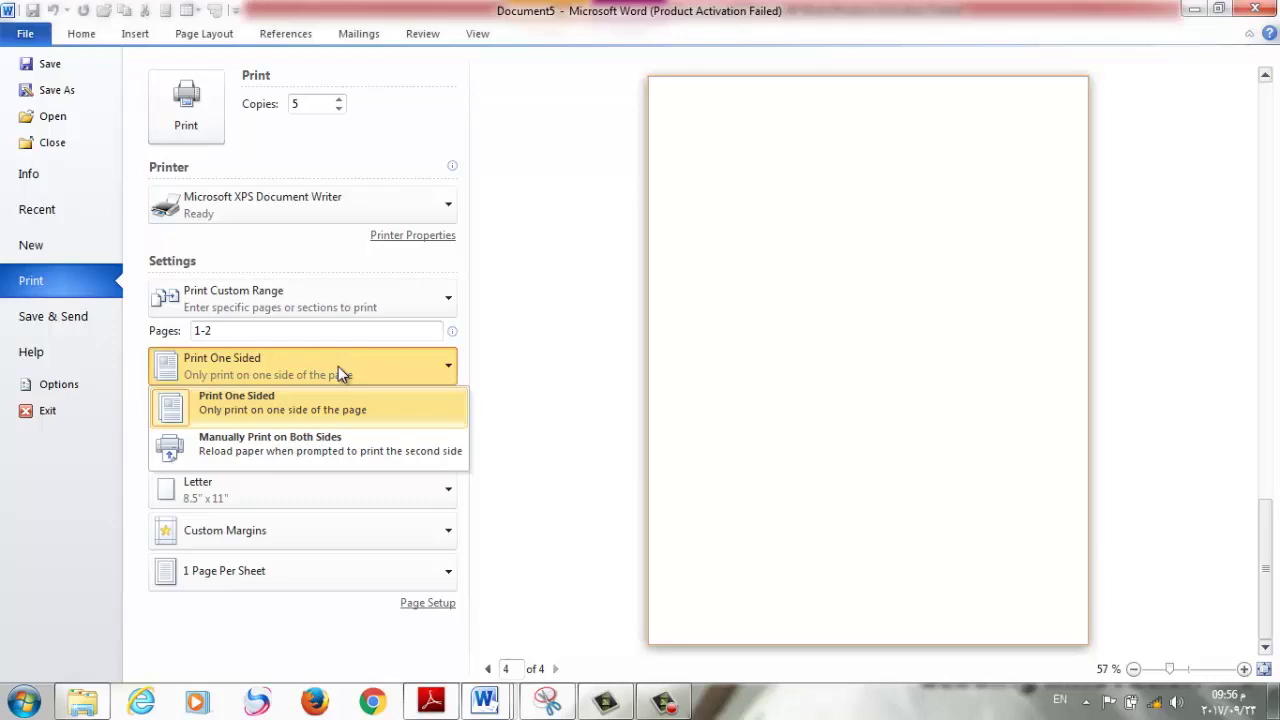
pyautogui.click(338, 372)
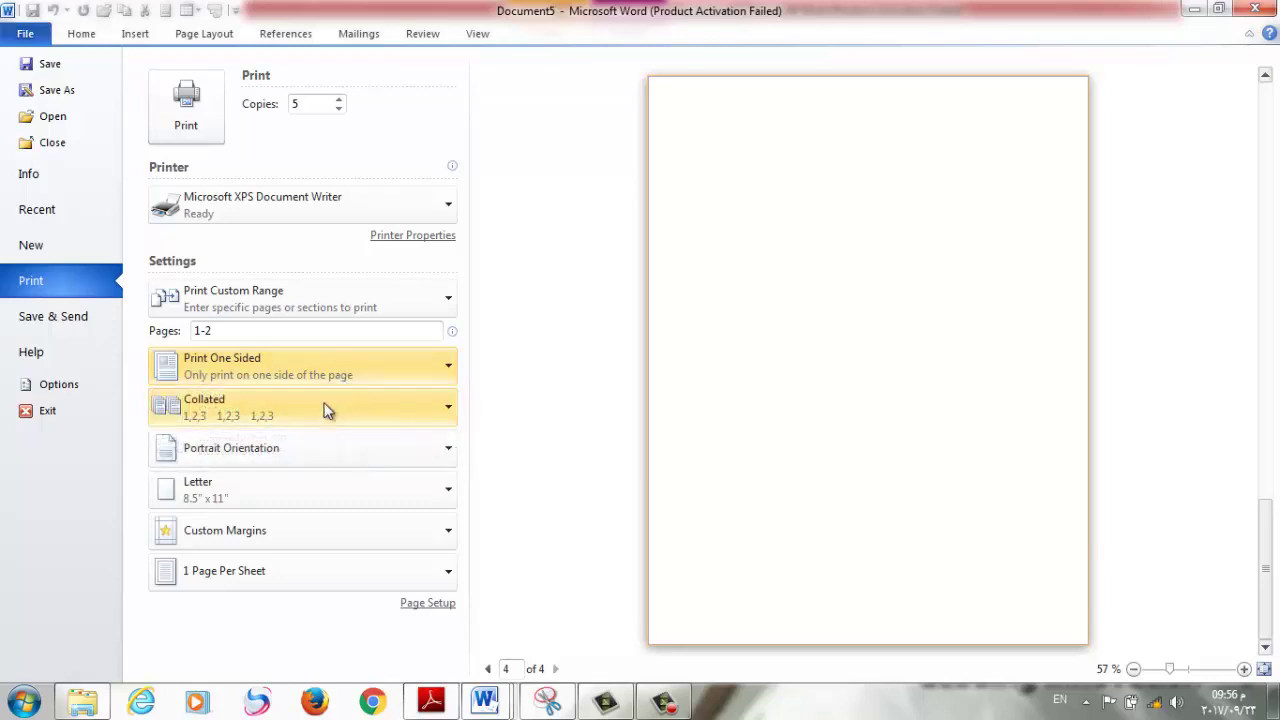
pyautogui.click(323, 408)
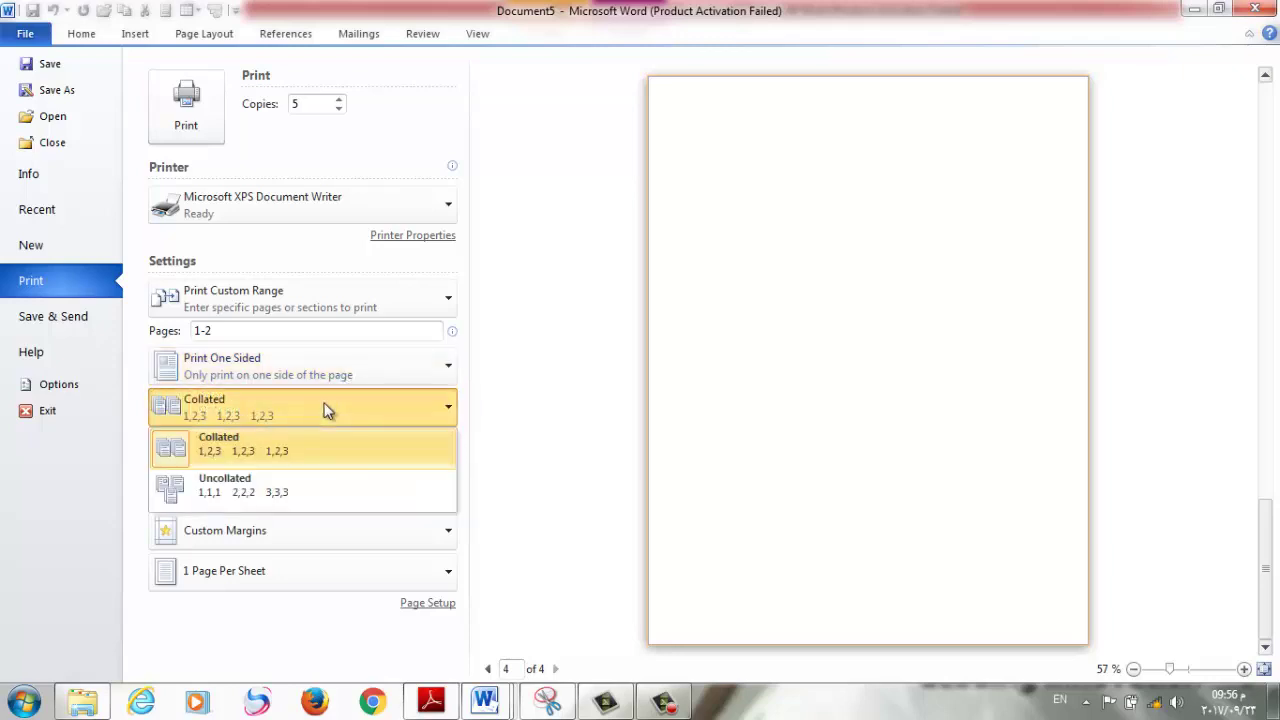
pyautogui.click(325, 410)
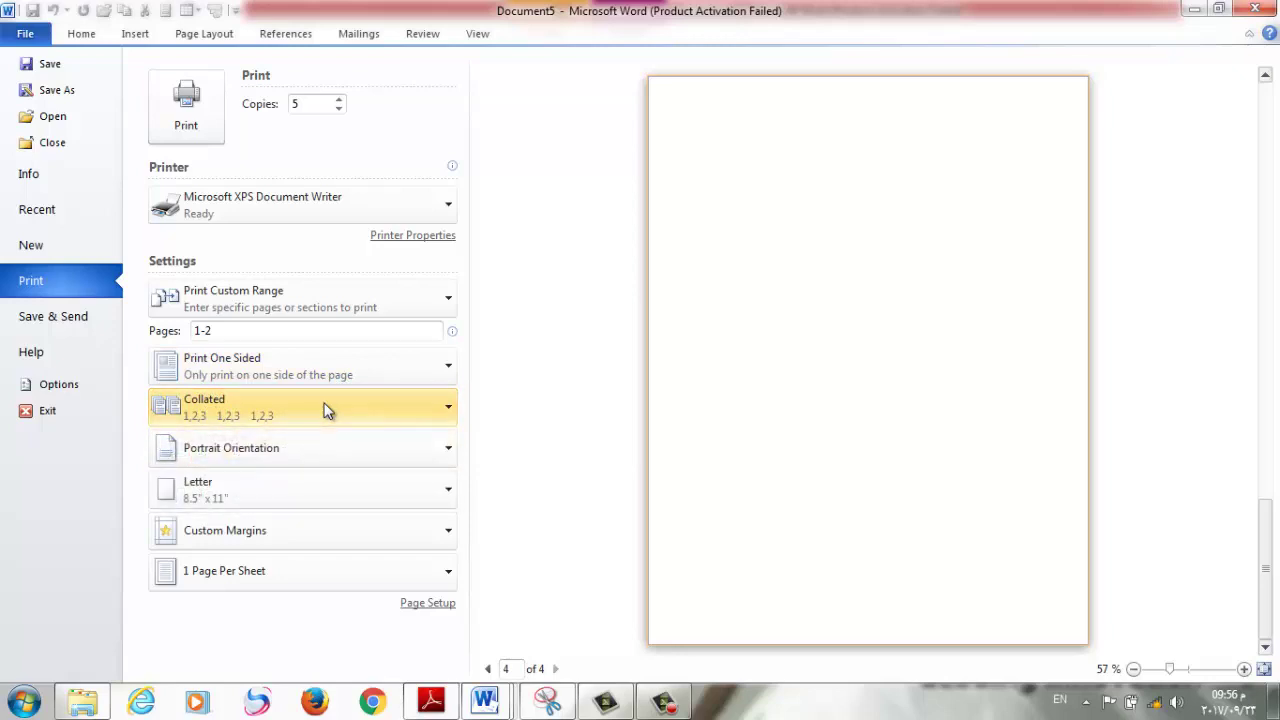
pyautogui.click(357, 528)
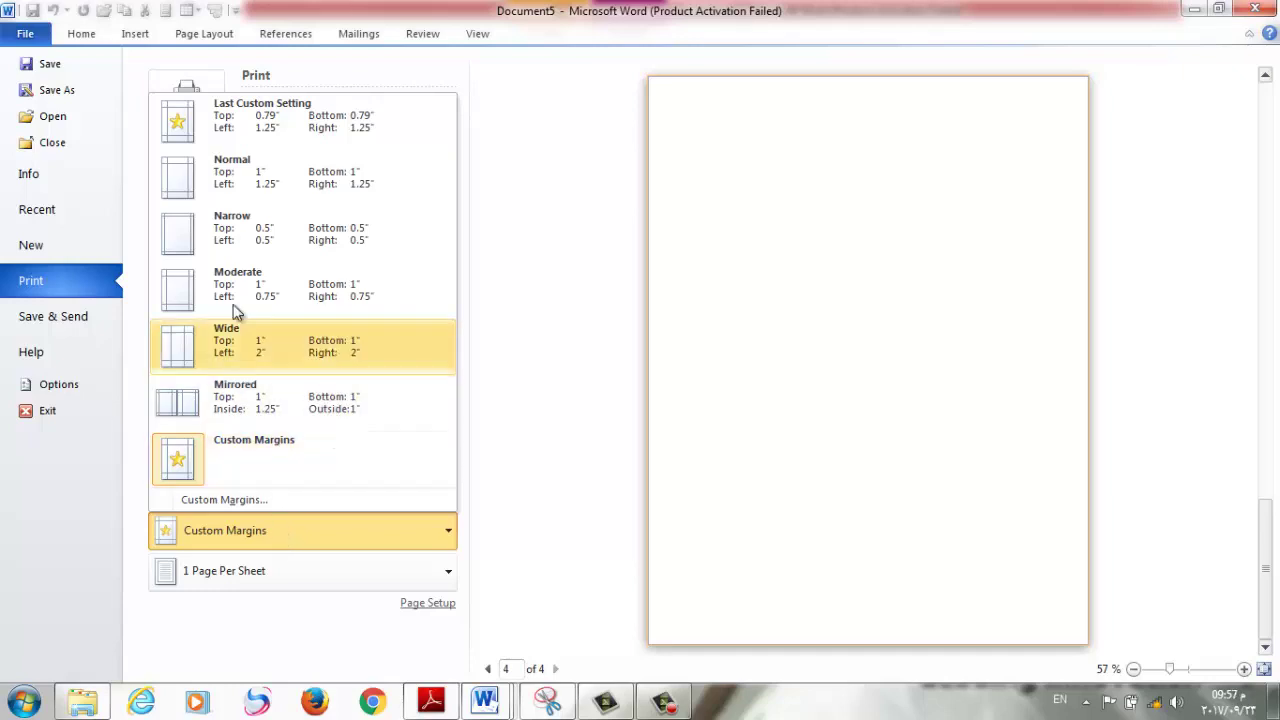
# Reapply Moderate margins in the print settings.
pyautogui.click(168, 295)
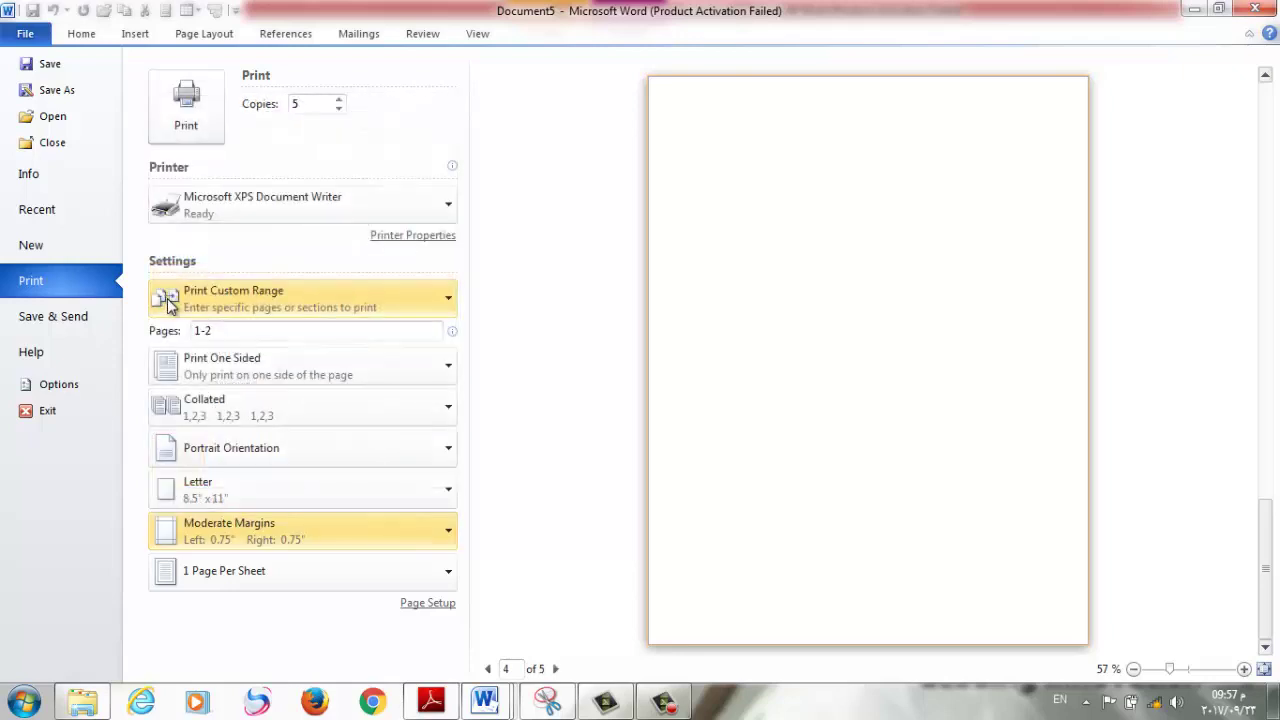
pyautogui.click(280, 541)
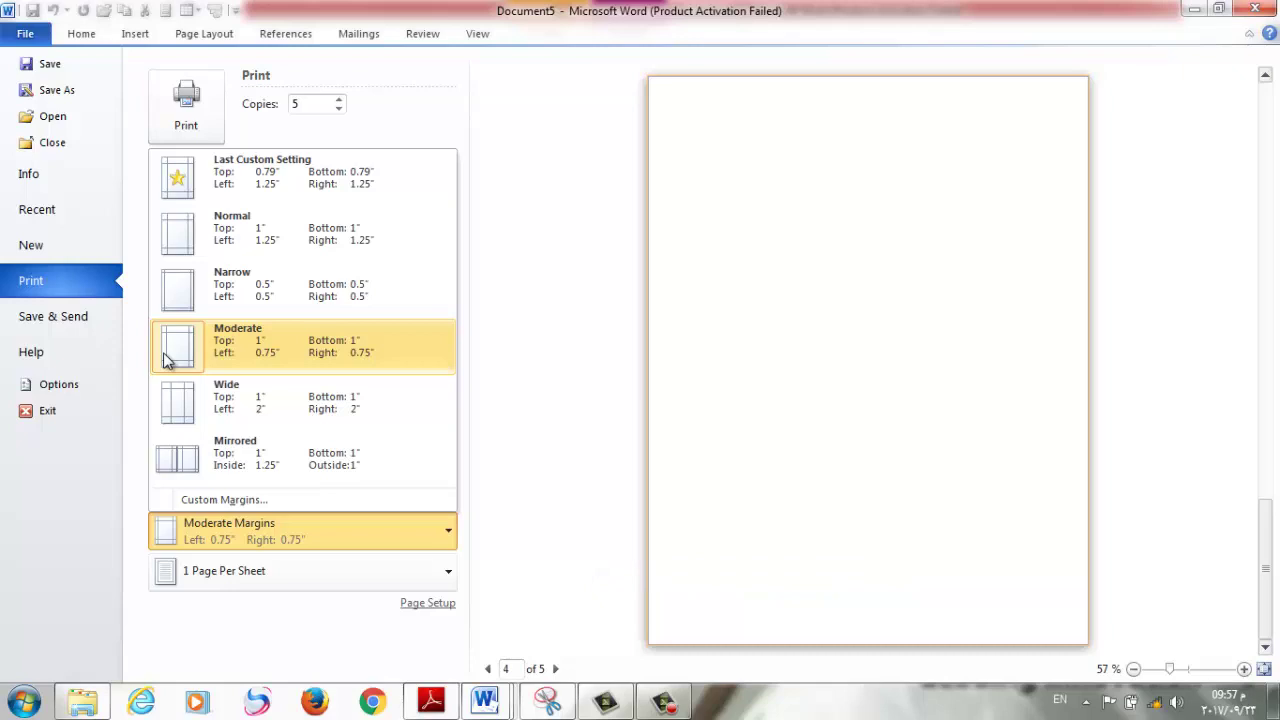
pyautogui.click(168, 360)
# Keep 1 Page Per Sheet, then view the Help page with version 14.0.4734.1000 details.
pyautogui.click(255, 585)
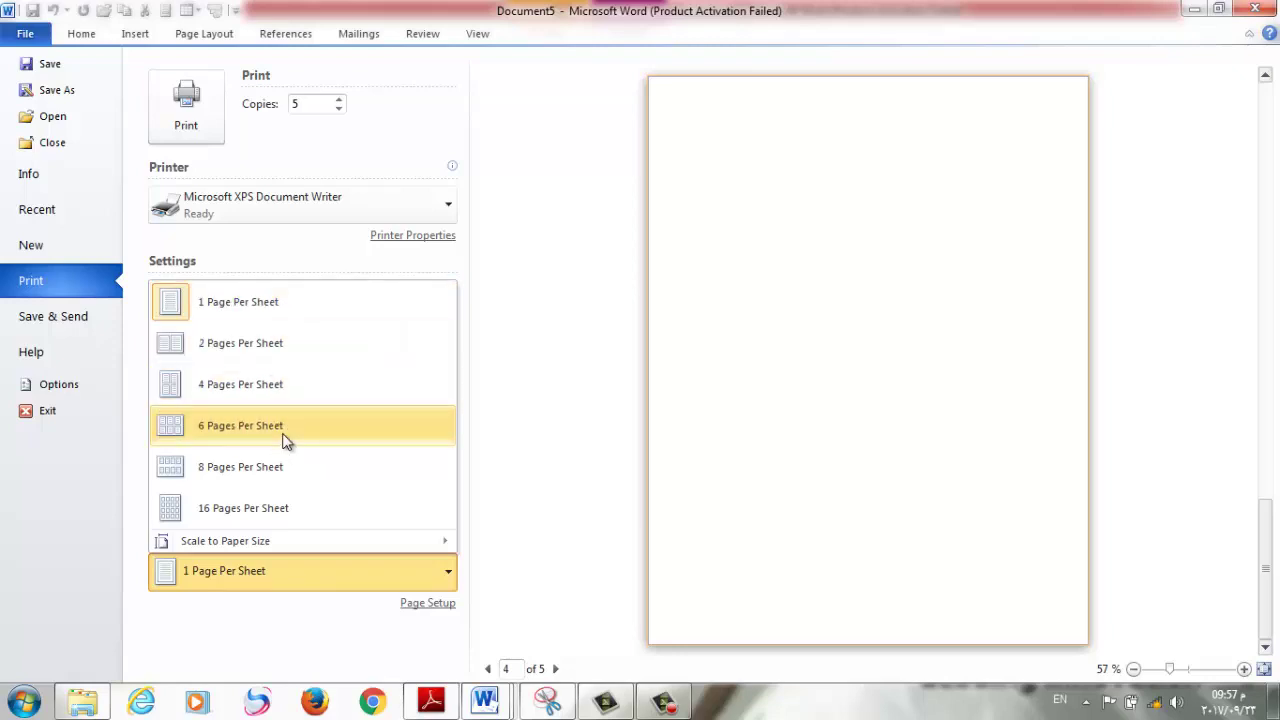
pyautogui.click(277, 570)
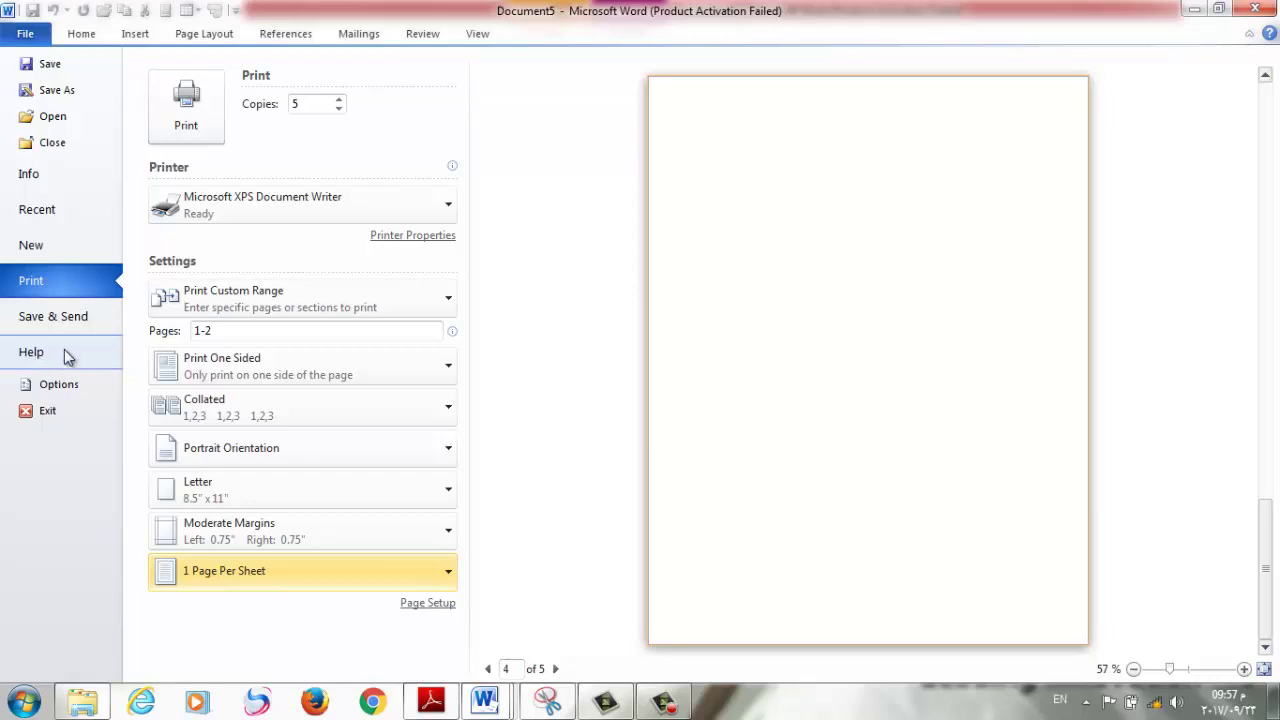
pyautogui.click(69, 362)
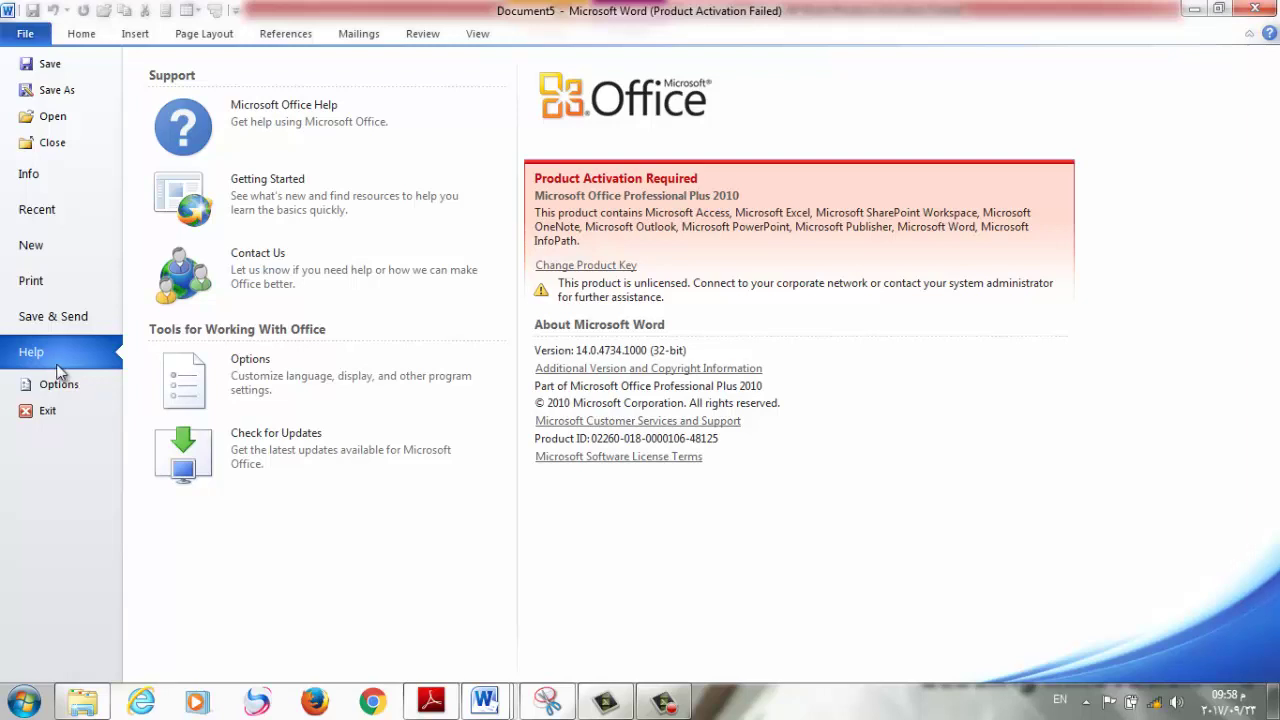
# Close Word Options without changes and launch Microsoft Office Help from File > Help.
pyautogui.click(60, 383)
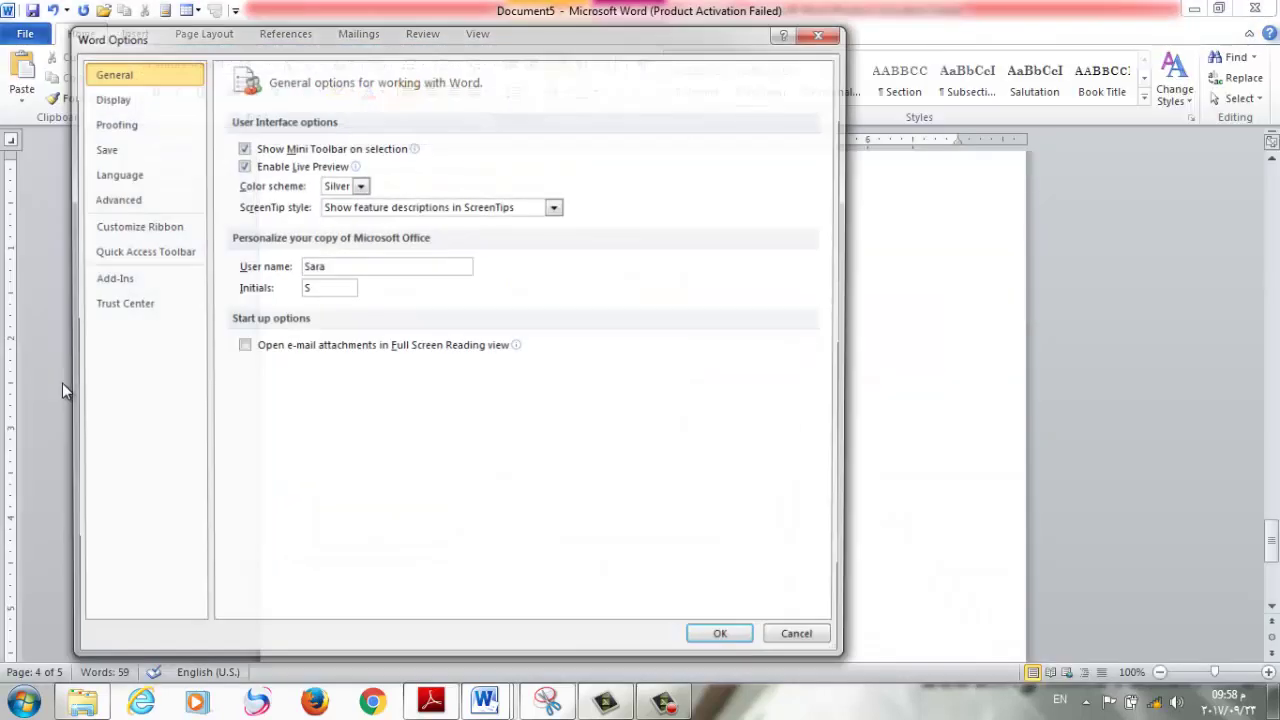
pyautogui.click(802, 640)
pyautogui.click(25, 33)
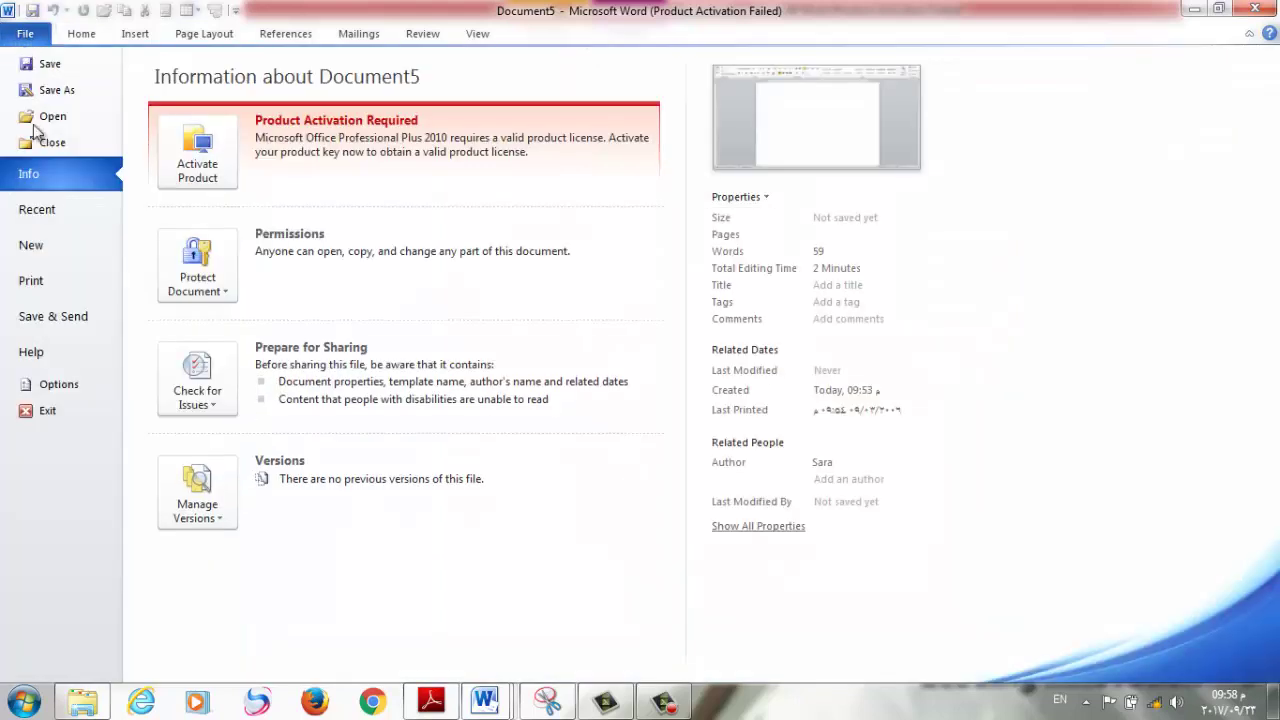
pyautogui.click(60, 352)
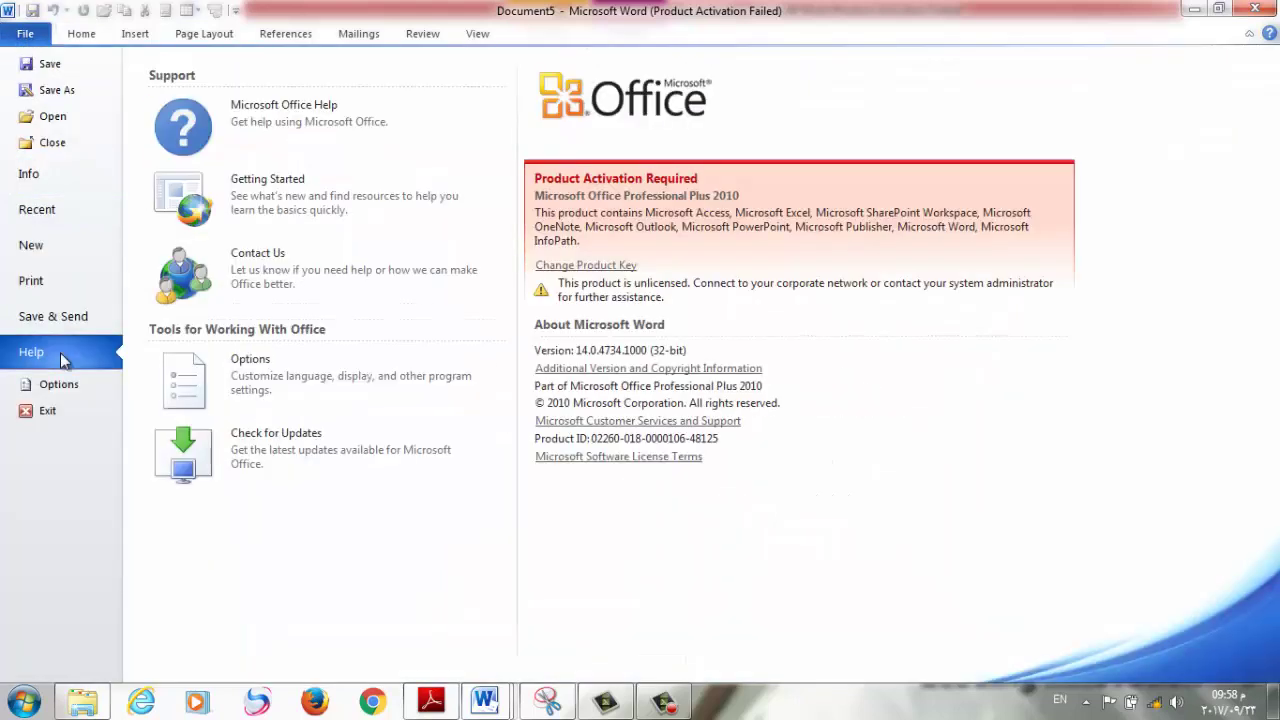
pyautogui.click(307, 133)
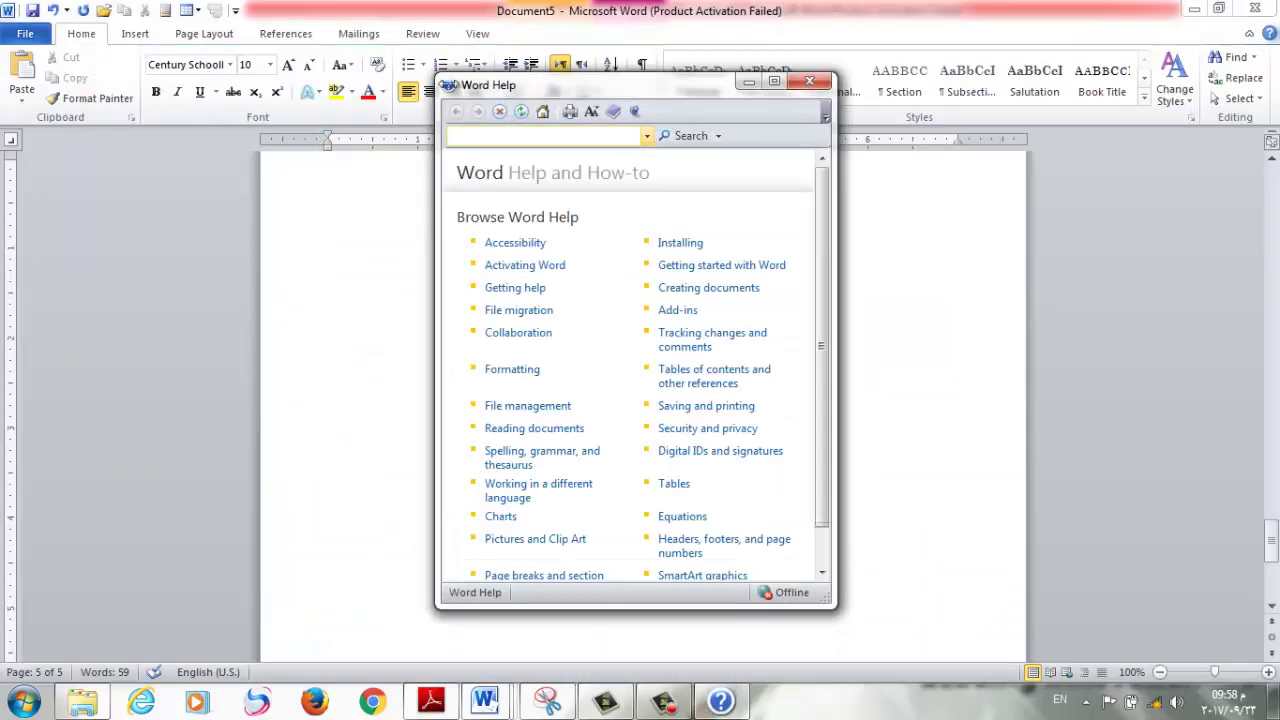
# Maximize Word Help and keep 'Show content only from this computer' selected.
pyautogui.click(776, 80)
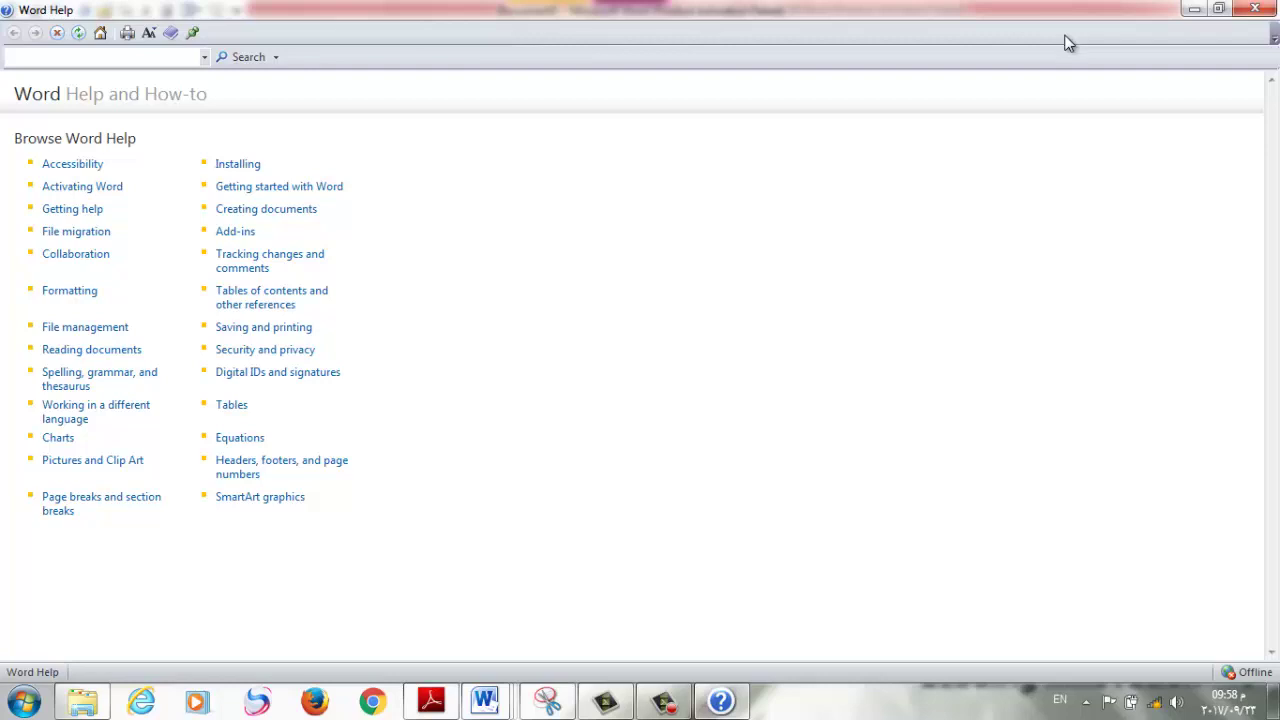
pyautogui.click(1251, 680)
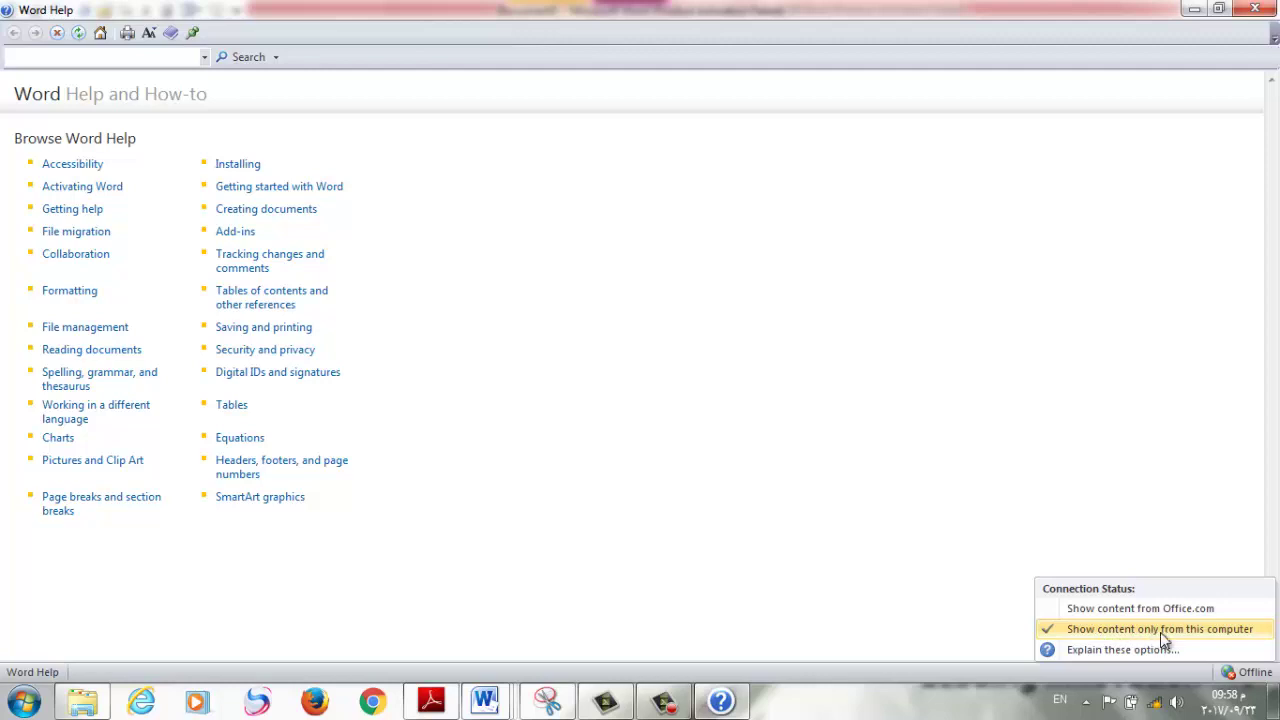
pyautogui.click(962, 458)
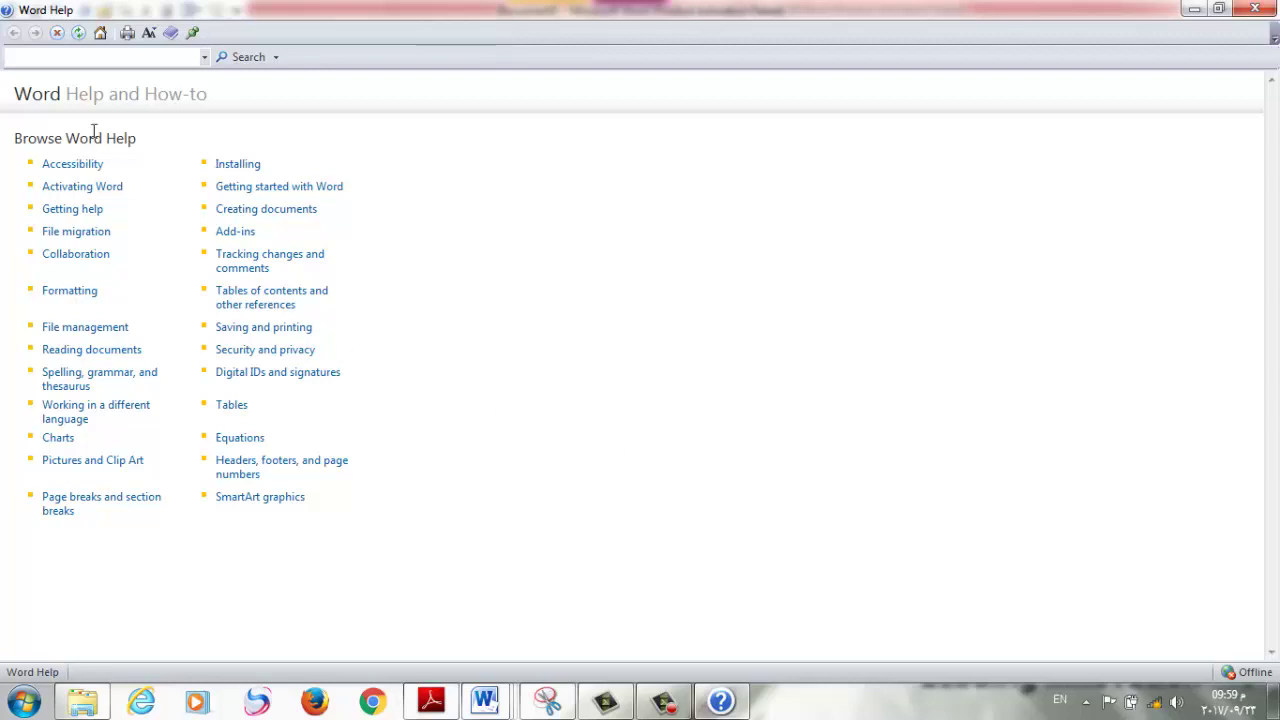
# Search Word Help for 'create file' and open the article on documents for earlier Word versions.
pyautogui.click(96, 58)
pyautogui.write('crea')
pyautogui.write('te f')
pyautogui.write('ile')
pyautogui.press('Return')
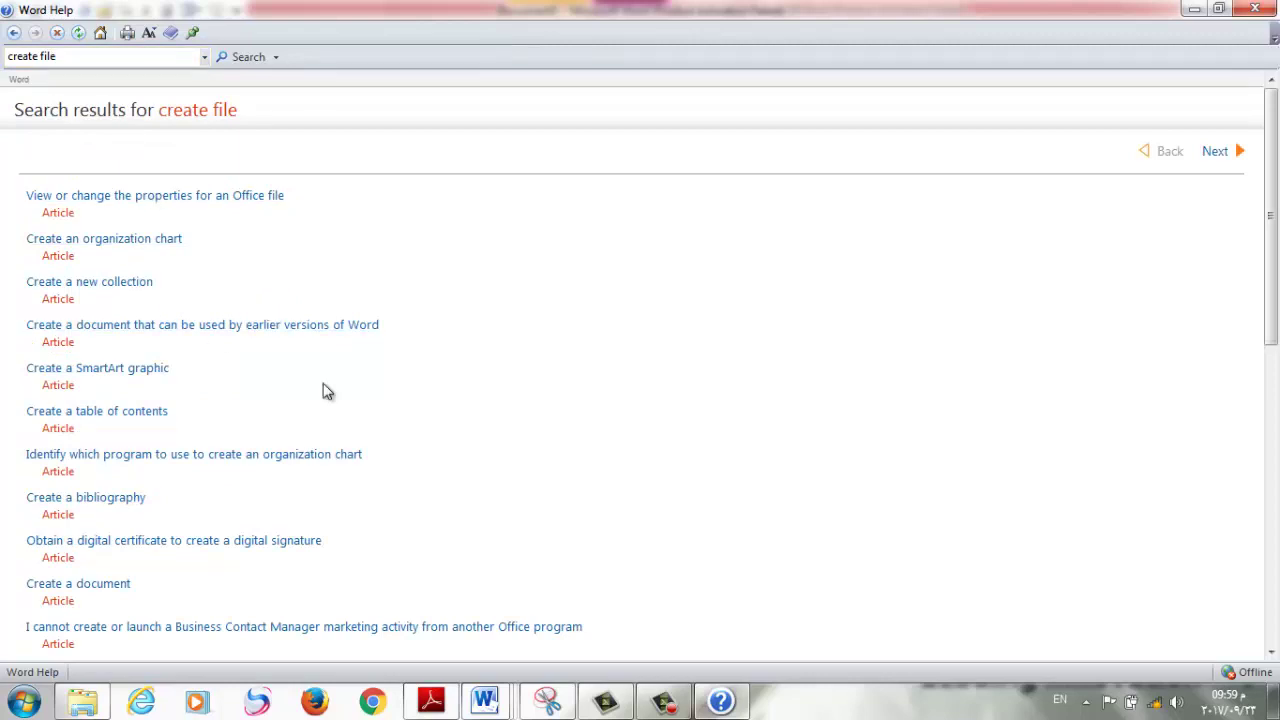
pyautogui.moveTo(1272, 255)
pyautogui.mouseDown()
pyautogui.moveTo(1275, 280)
pyautogui.moveTo(991, 223)
pyautogui.mouseUp()
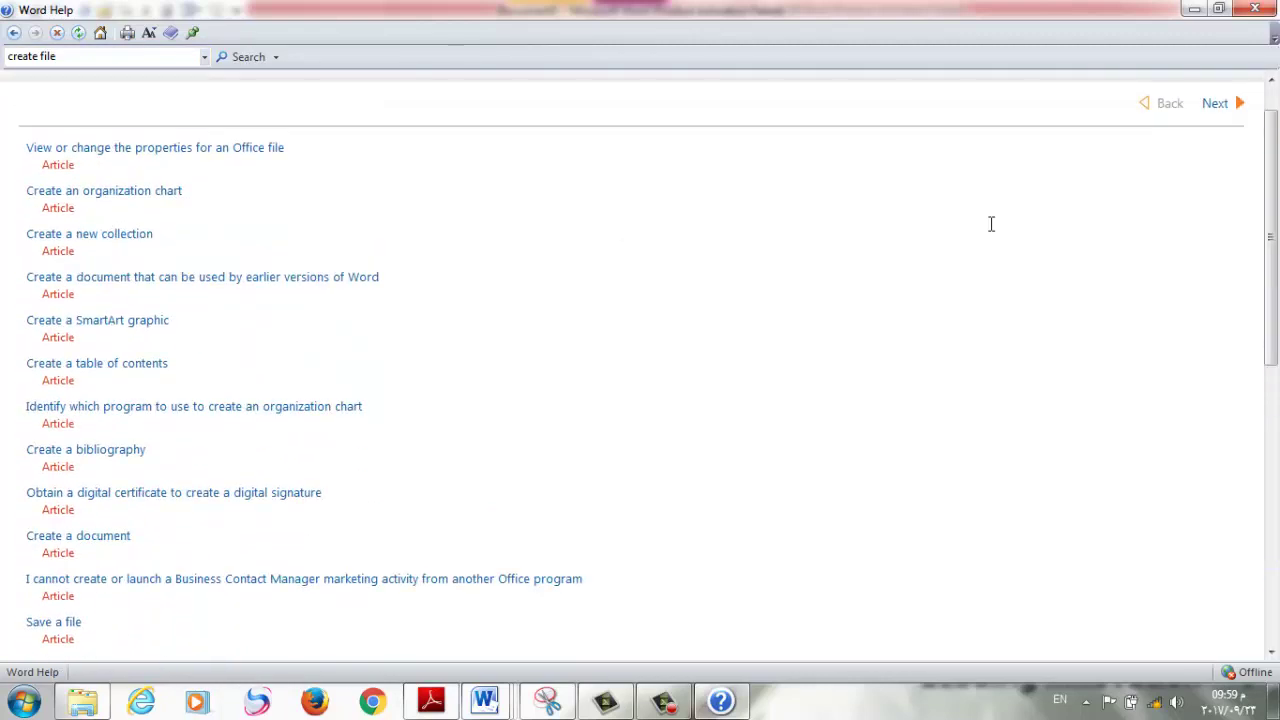
pyautogui.click(125, 285)
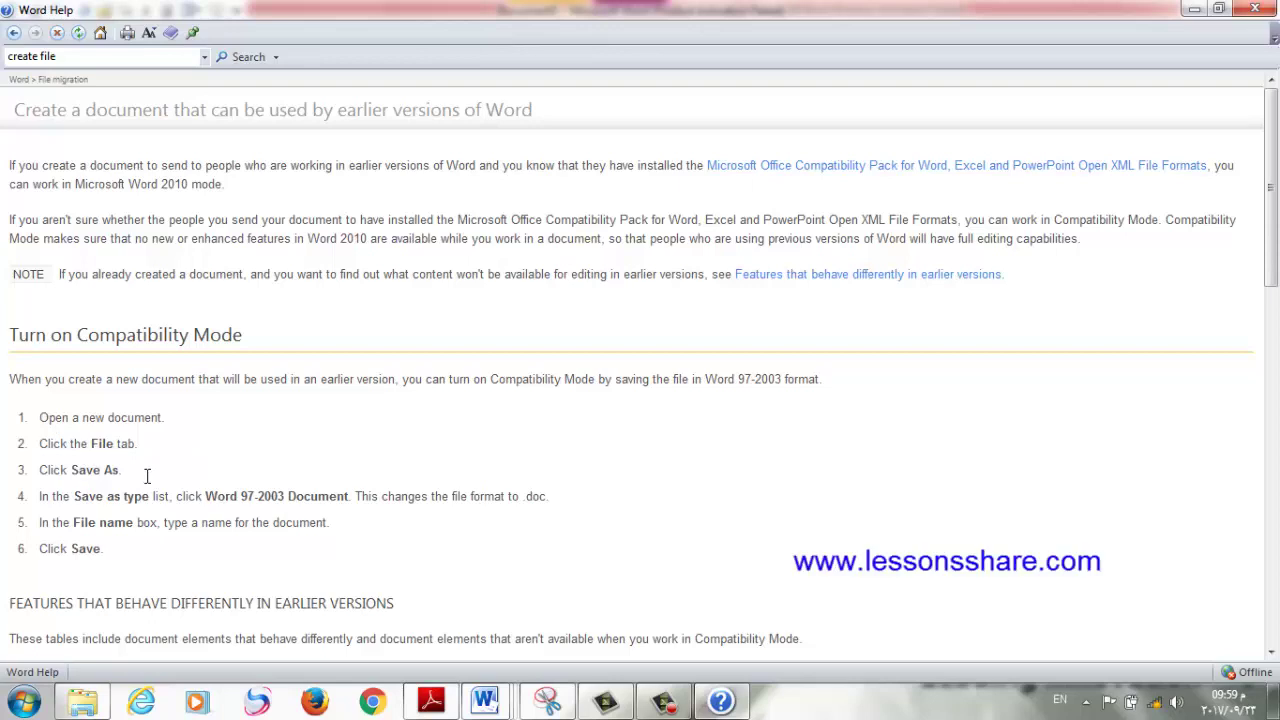
# Show the help Table of Contents and collapse the File migration topics.
pyautogui.click(170, 35)
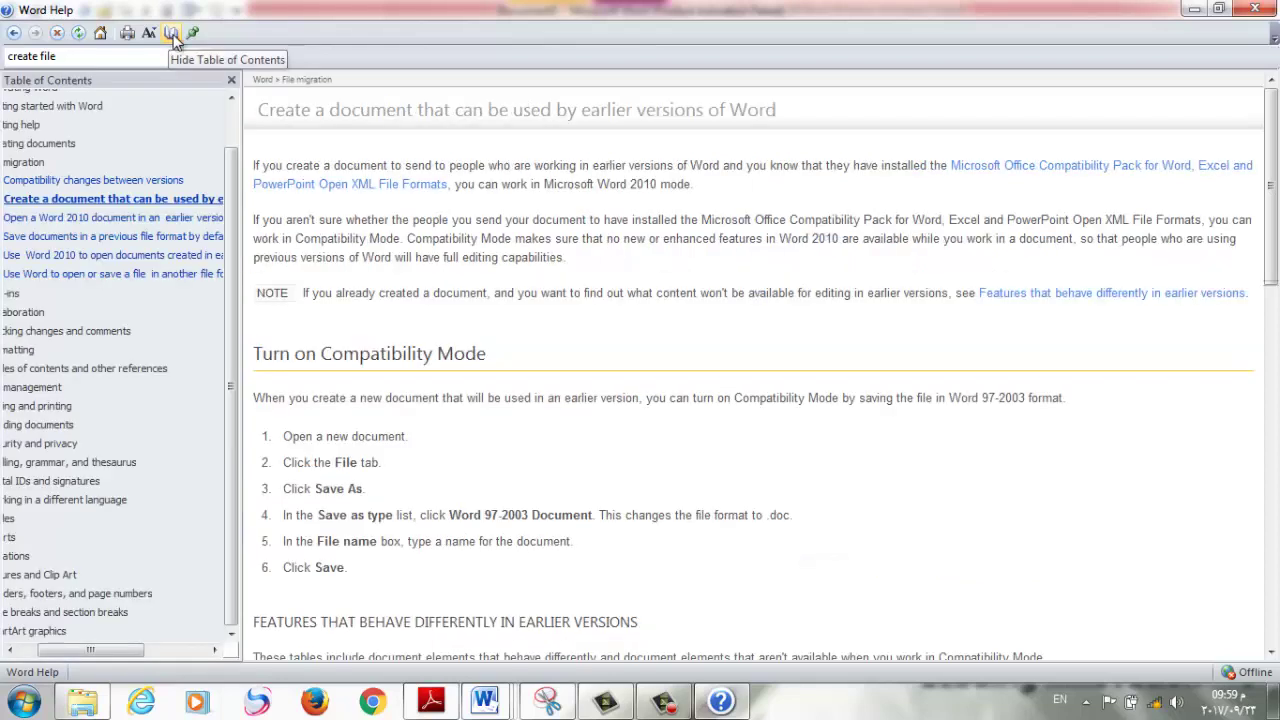
pyautogui.click(171, 35)
pyautogui.click(171, 35)
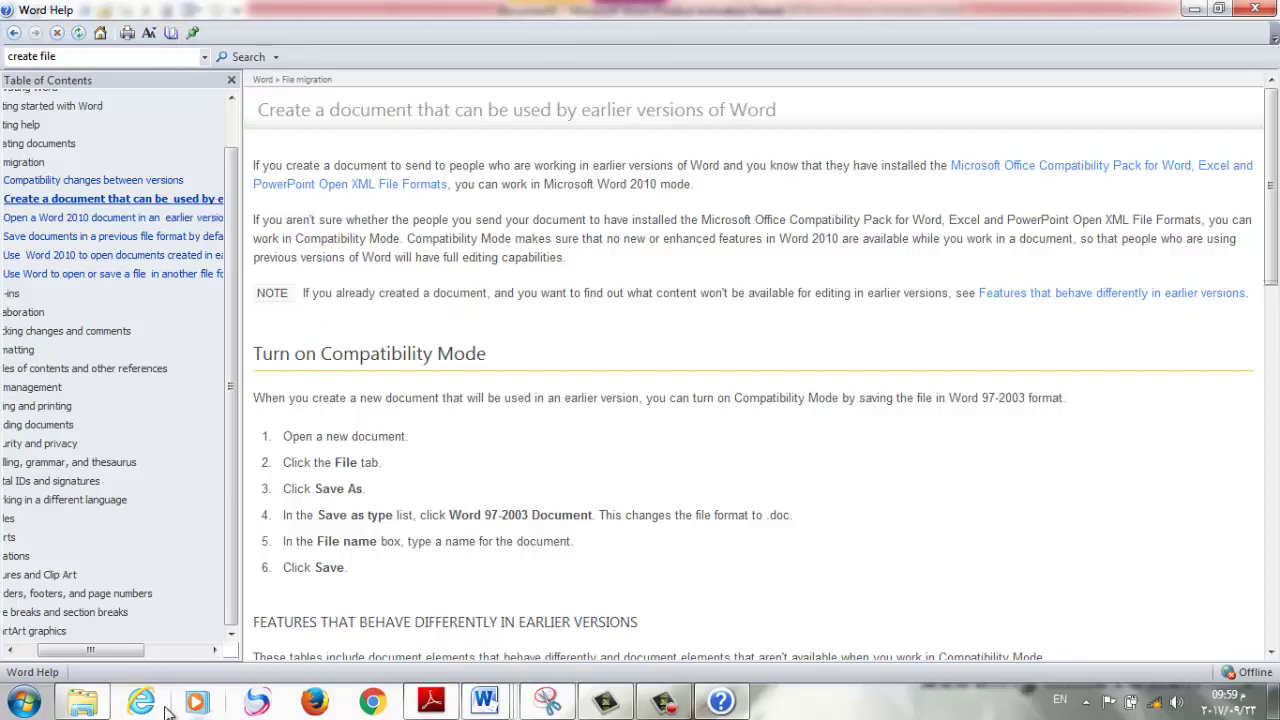
pyautogui.moveTo(110, 651); pyautogui.dragTo(76, 649)
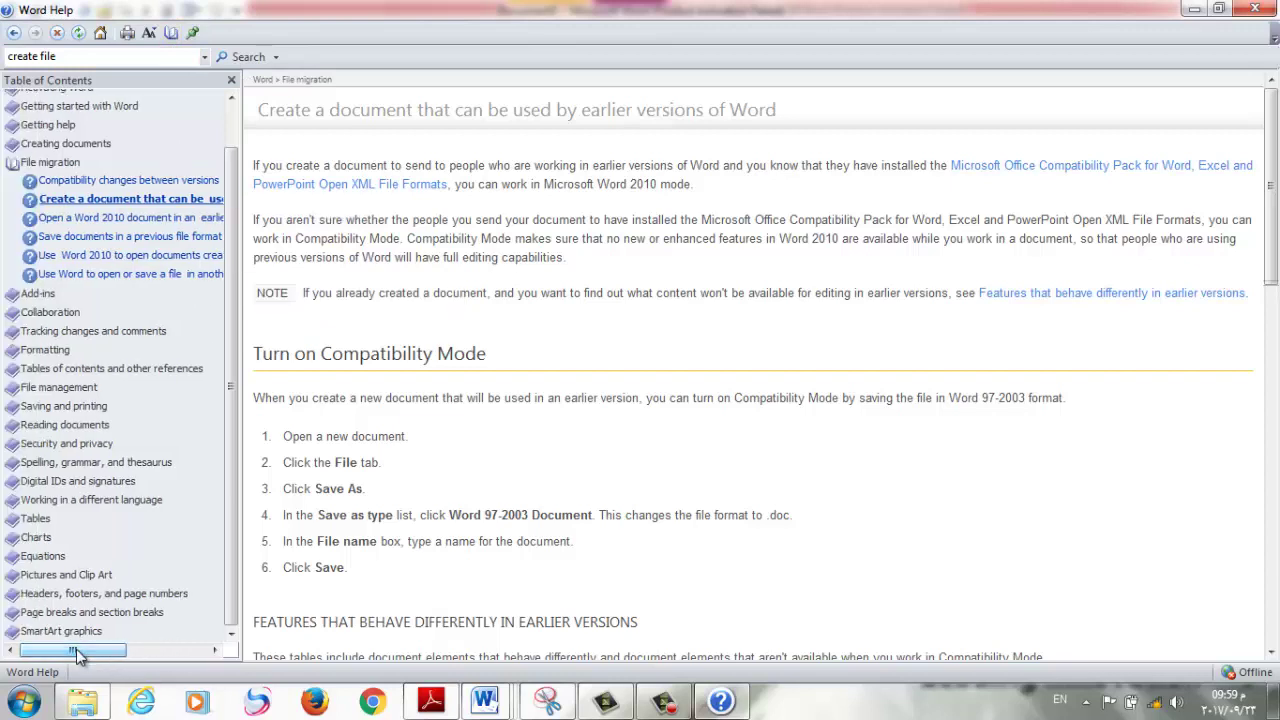
pyautogui.scroll(1, 235, 460)
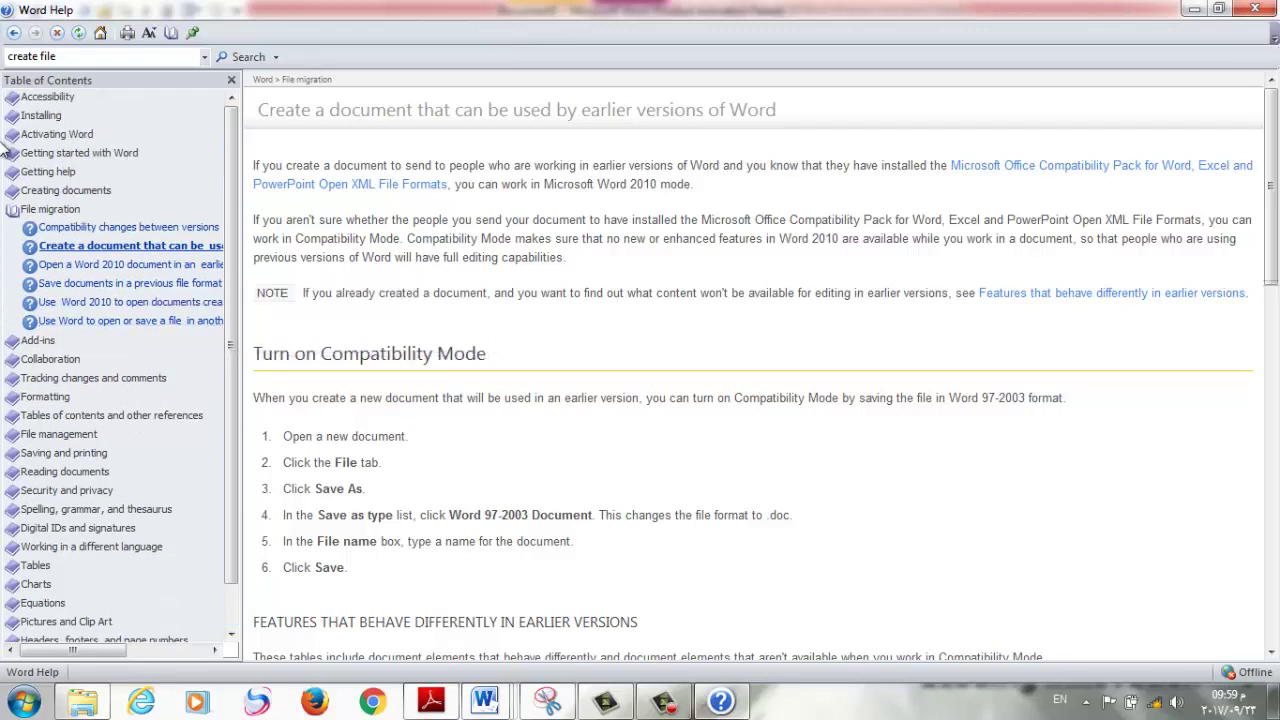
pyautogui.click(12, 210)
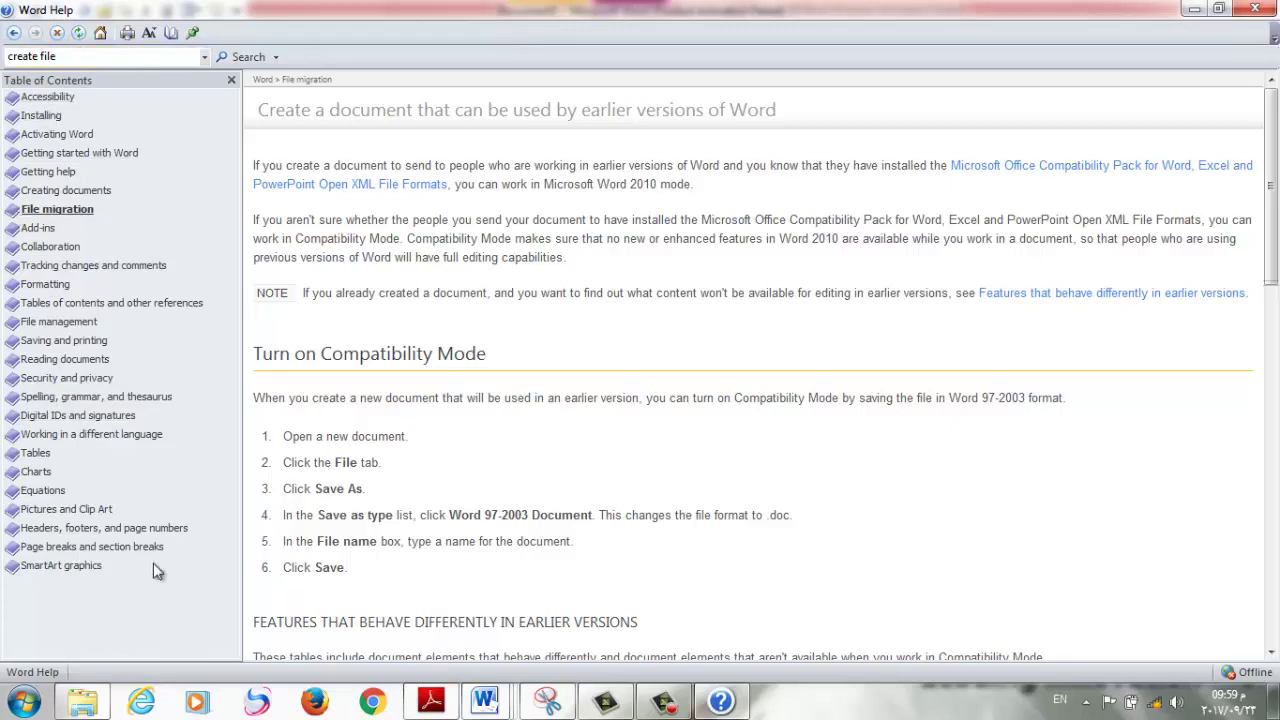
# Read the 'Add or delete a table' topic under Tables, then close Word Help.
pyautogui.click(33, 457)
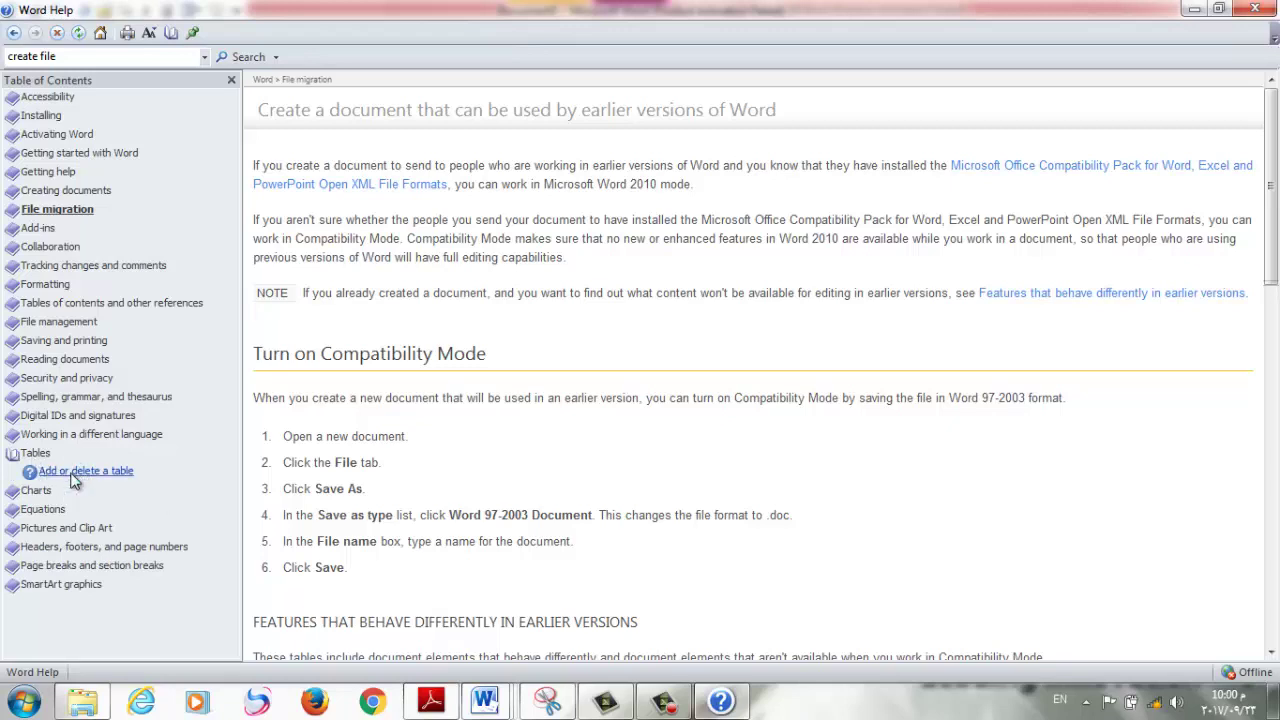
pyautogui.click(72, 474)
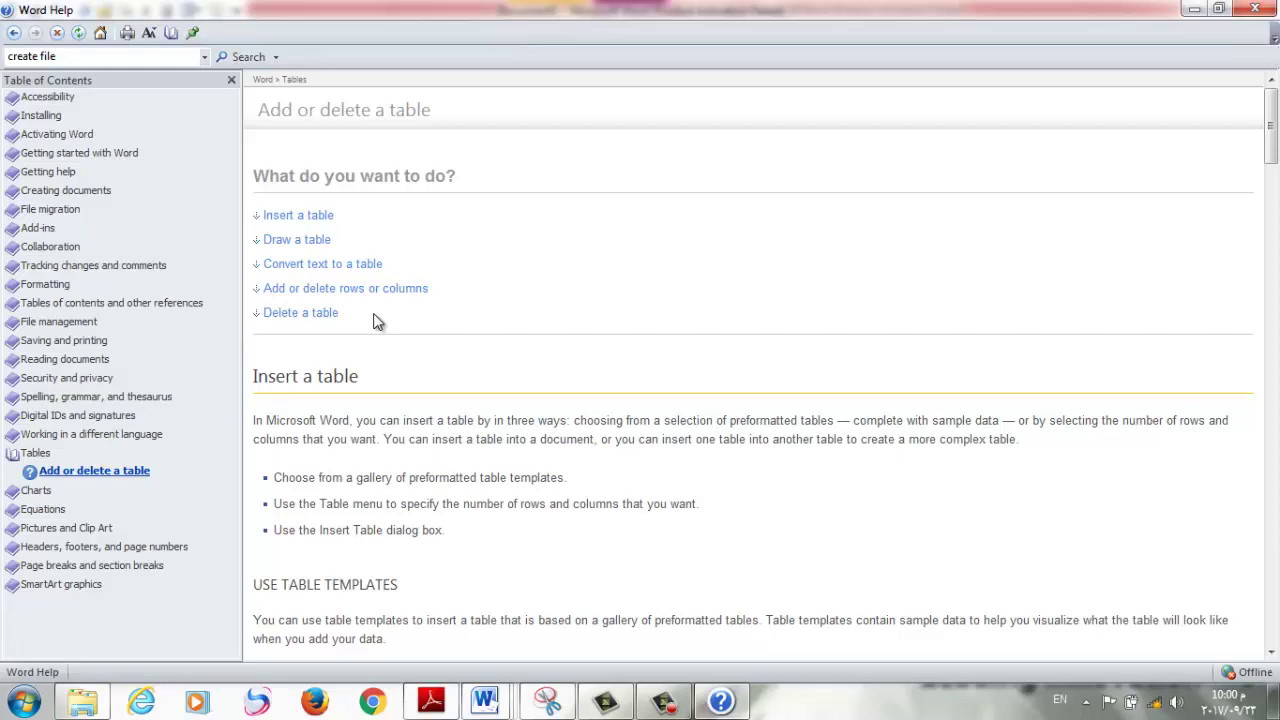
pyautogui.click(1255, 9)
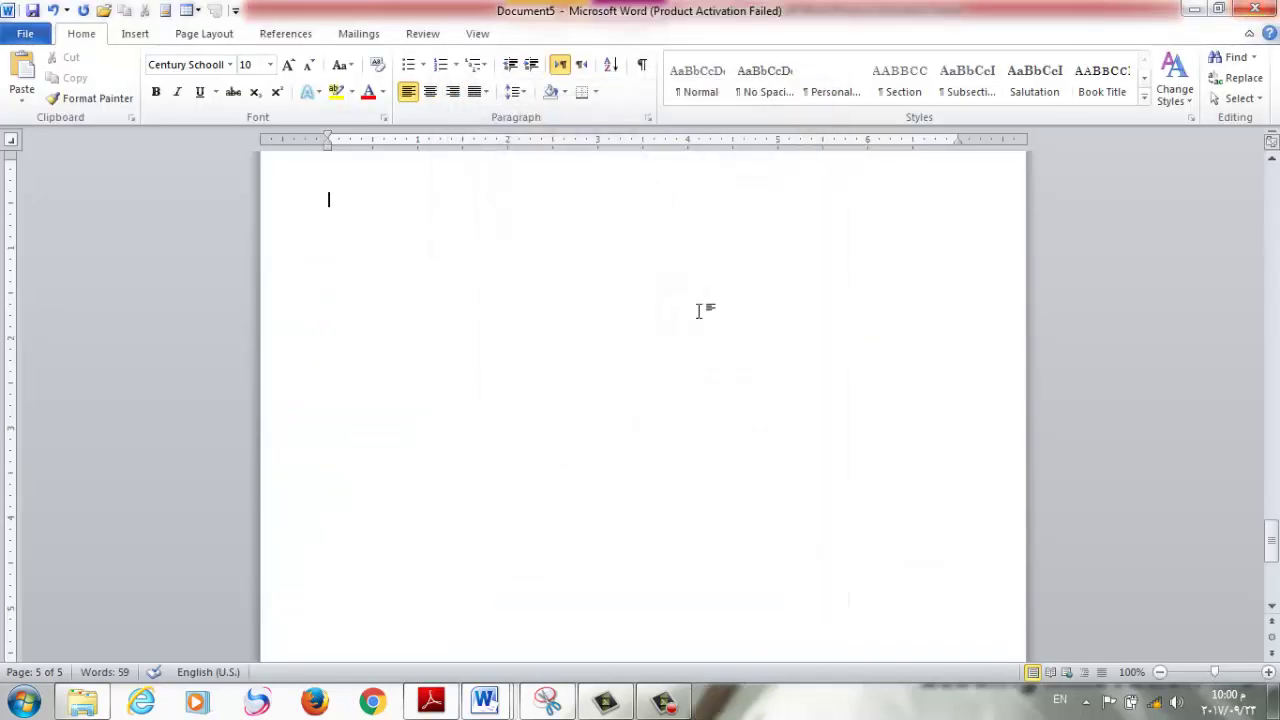
pyautogui.click(25, 35)
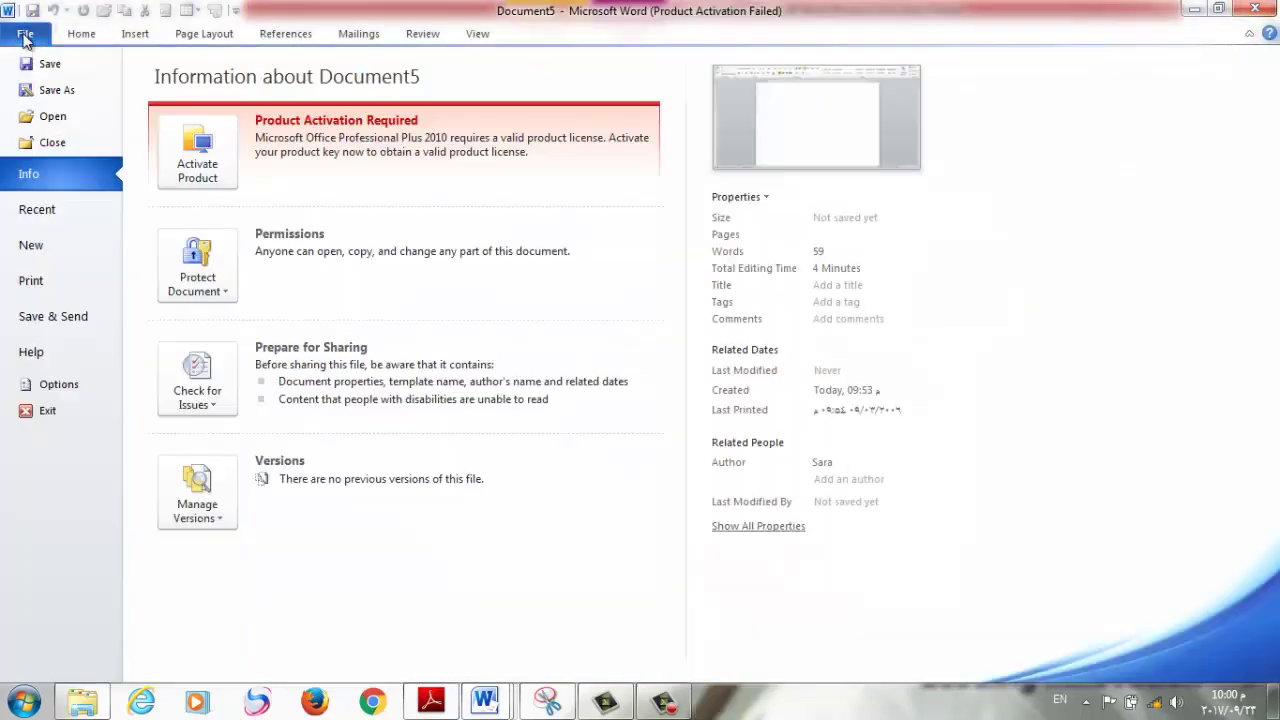
pyautogui.click(61, 385)
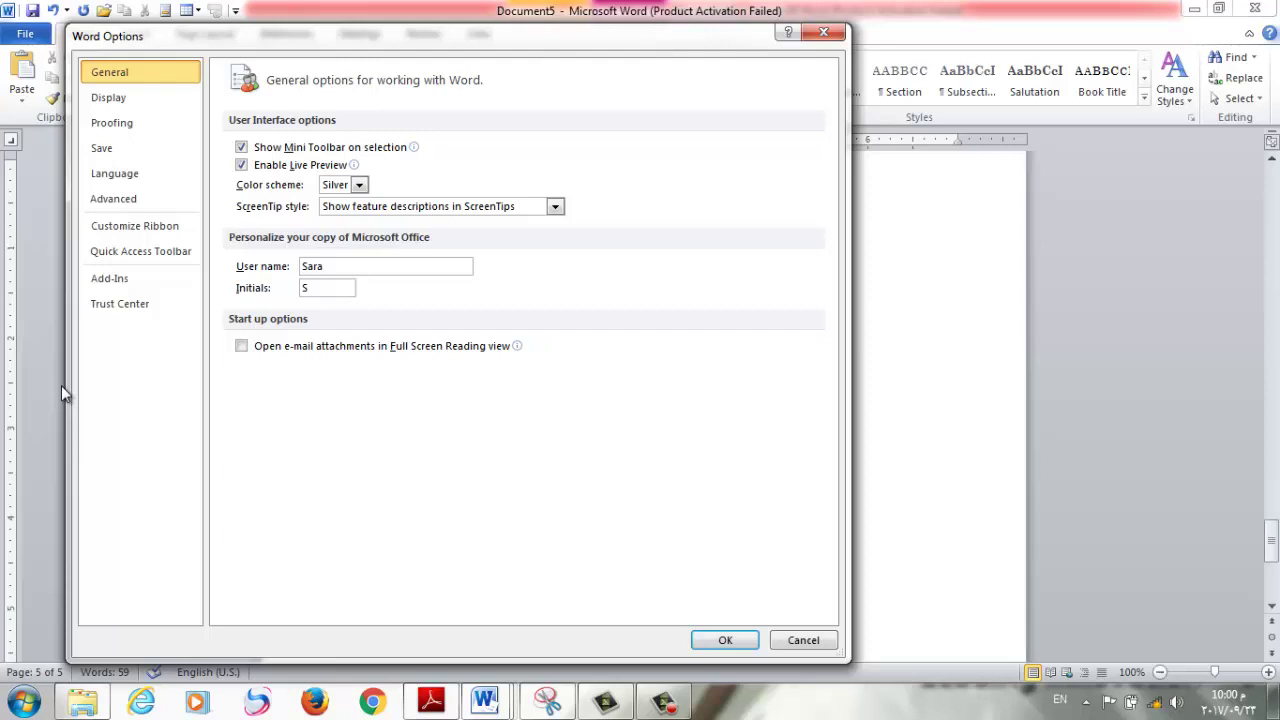
pyautogui.click(127, 104)
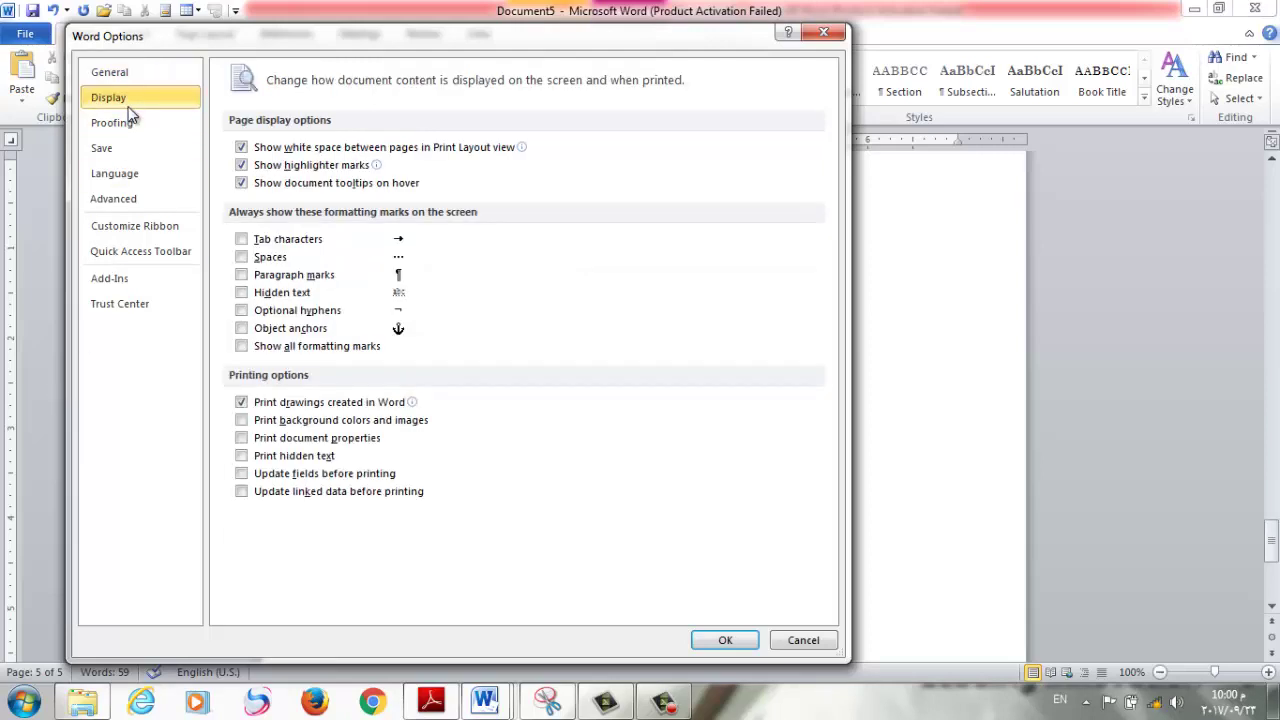
pyautogui.click(135, 125)
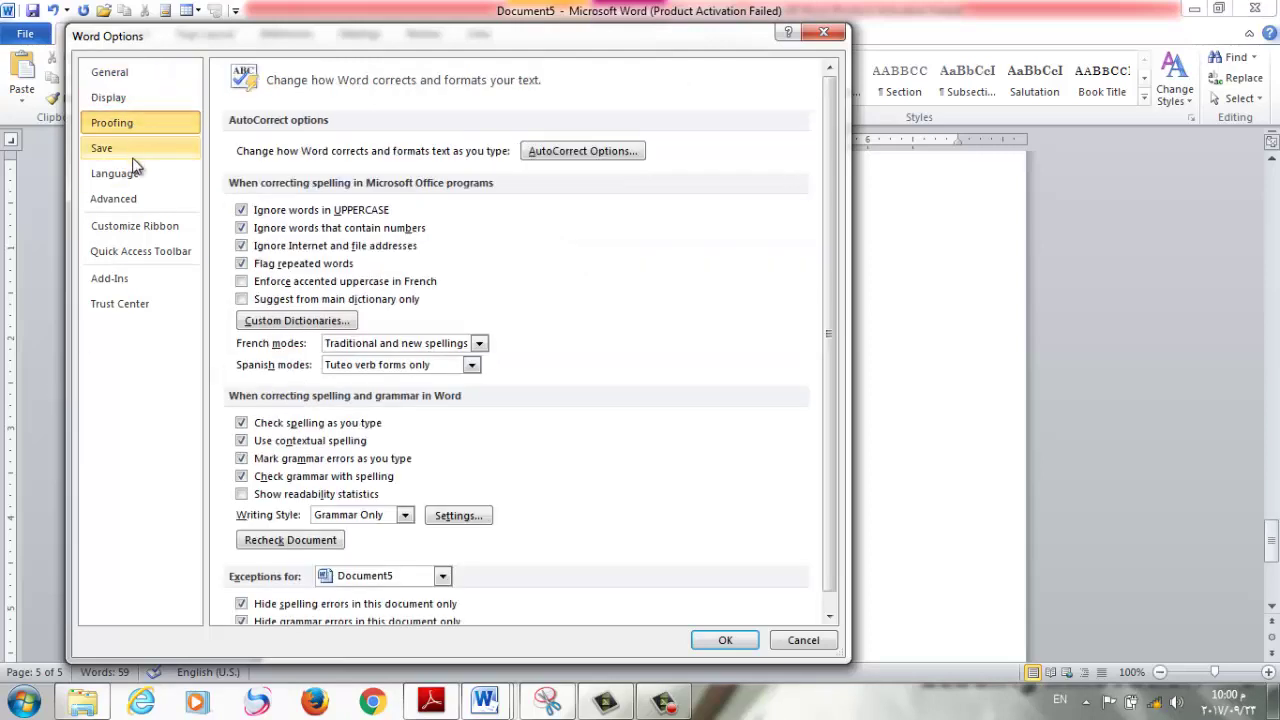
pyautogui.click(137, 202)
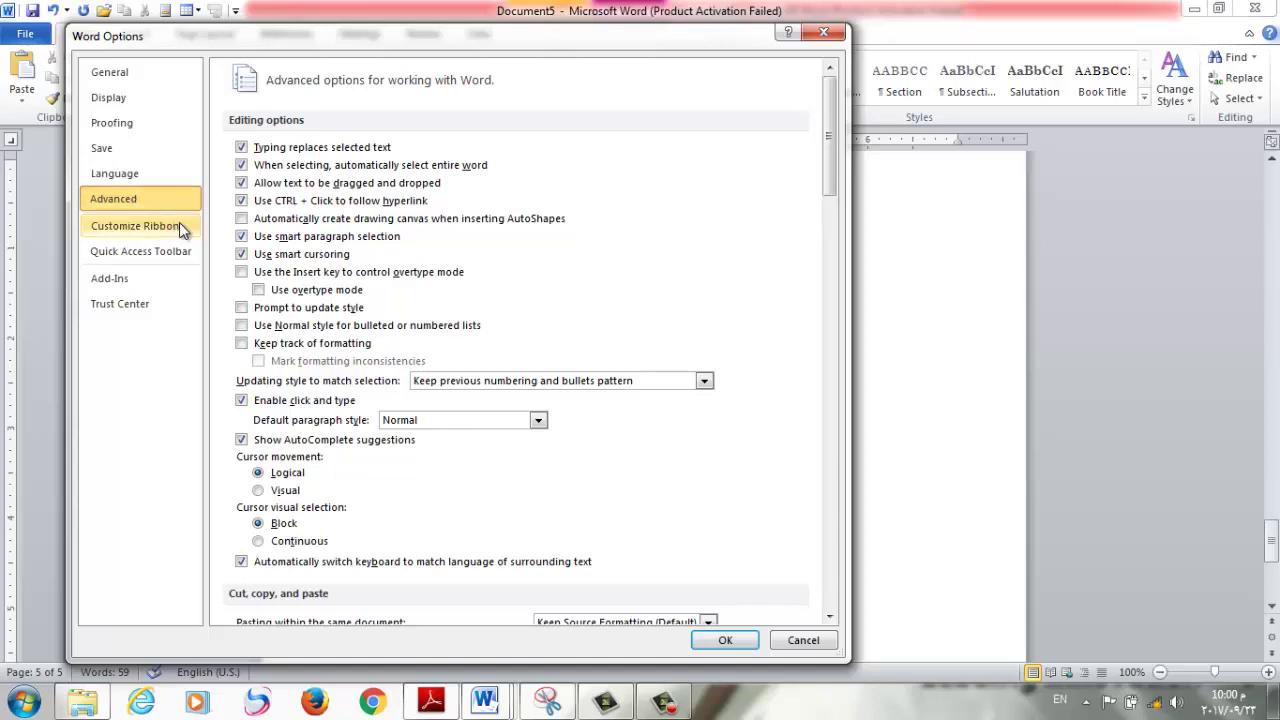
pyautogui.click(179, 225)
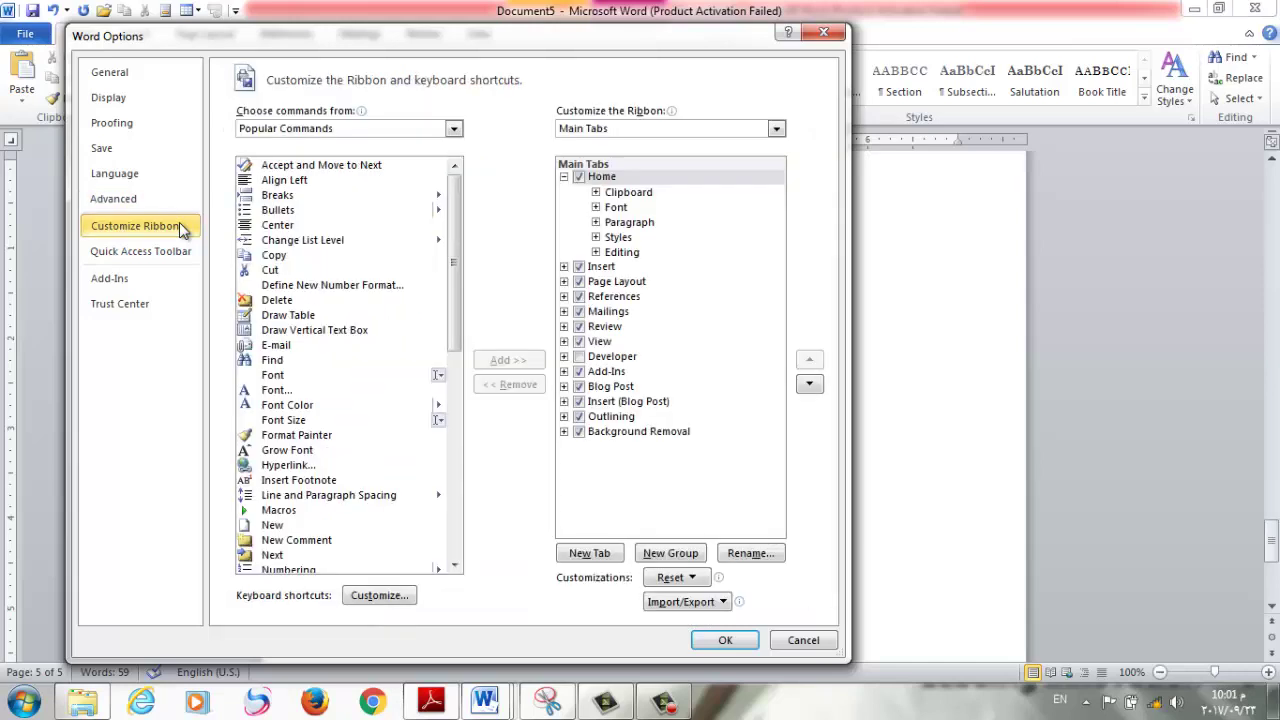
pyautogui.click(119, 197)
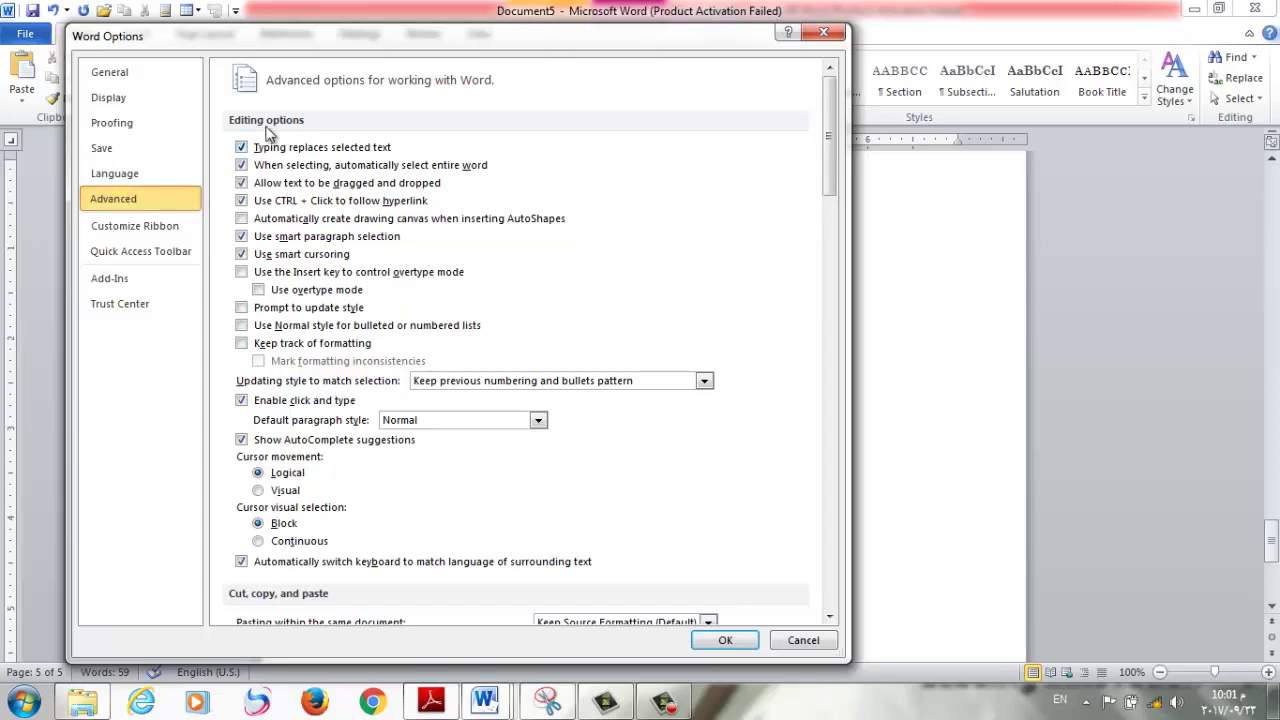
pyautogui.click(735, 641)
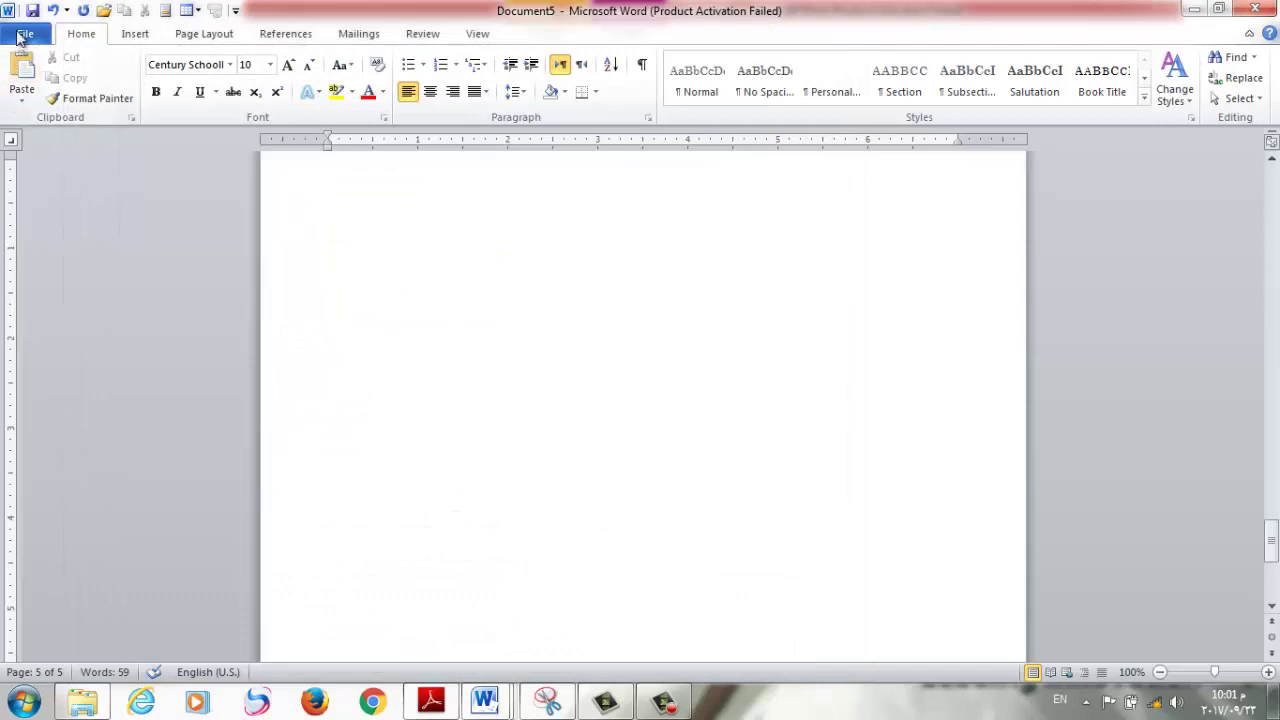
# Exit Word from the File menu, bringing up the save prompt for Document5.
pyautogui.click(22, 34)
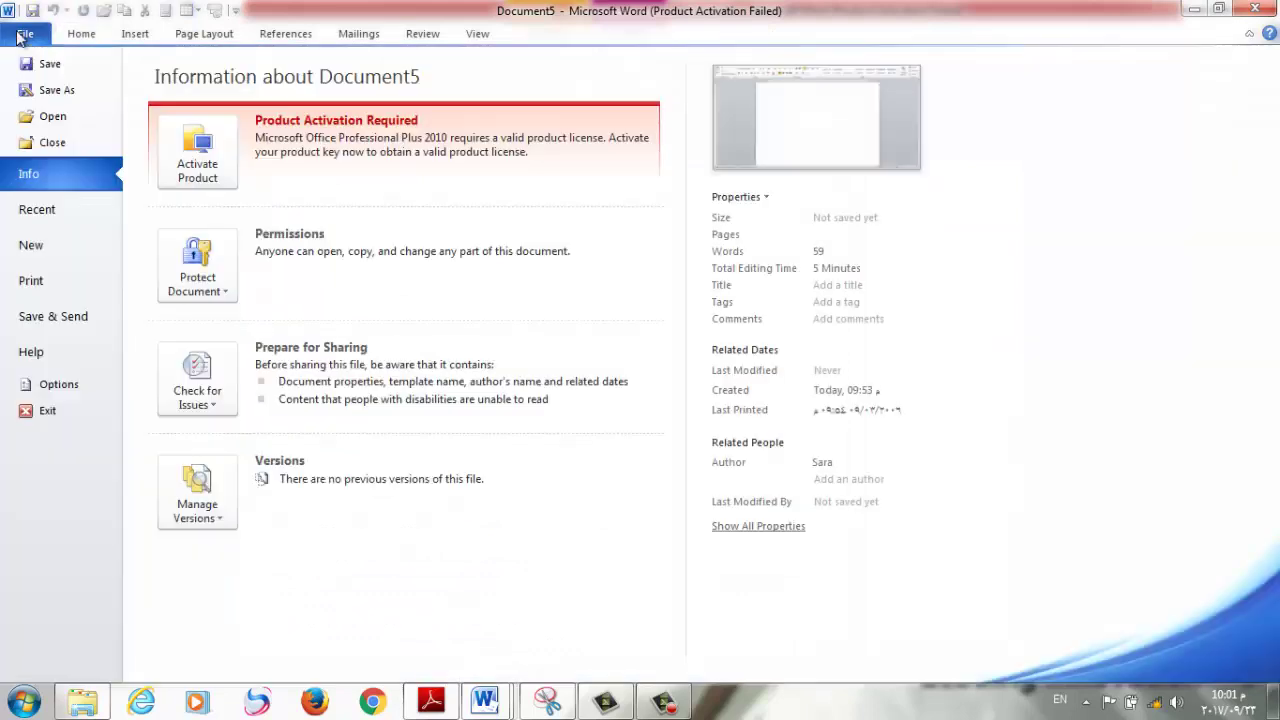
pyautogui.click(47, 411)
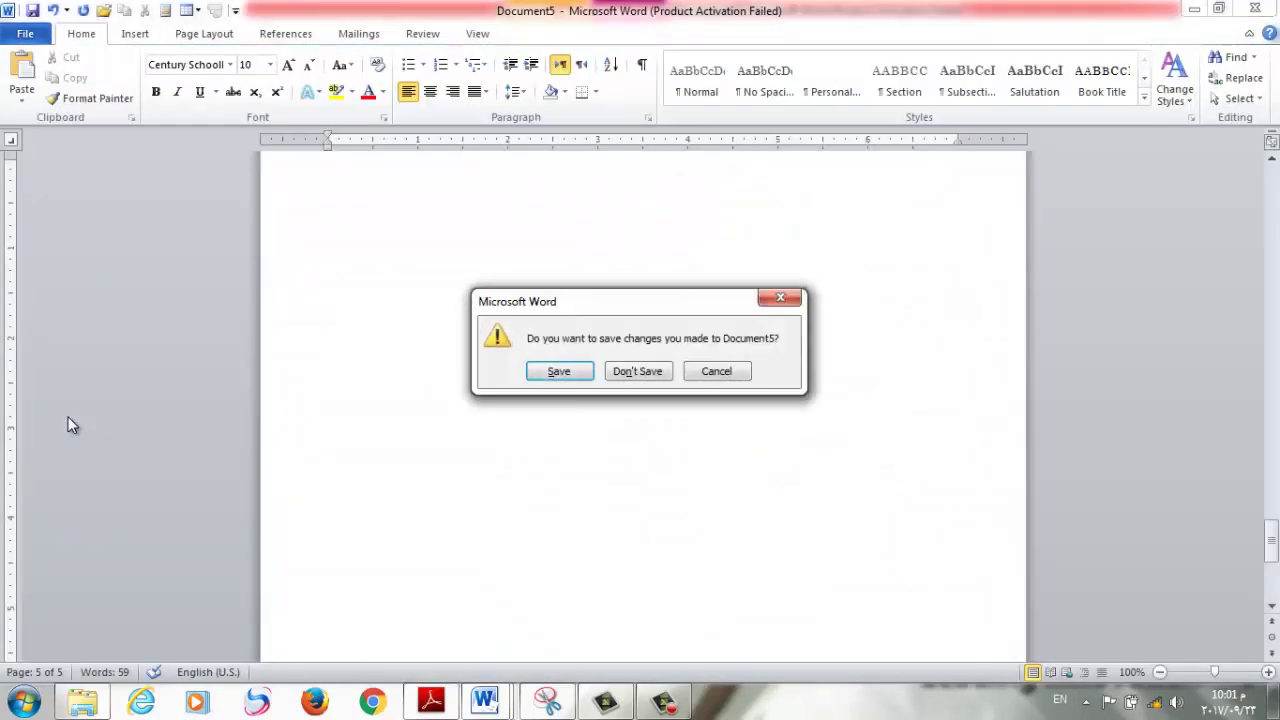